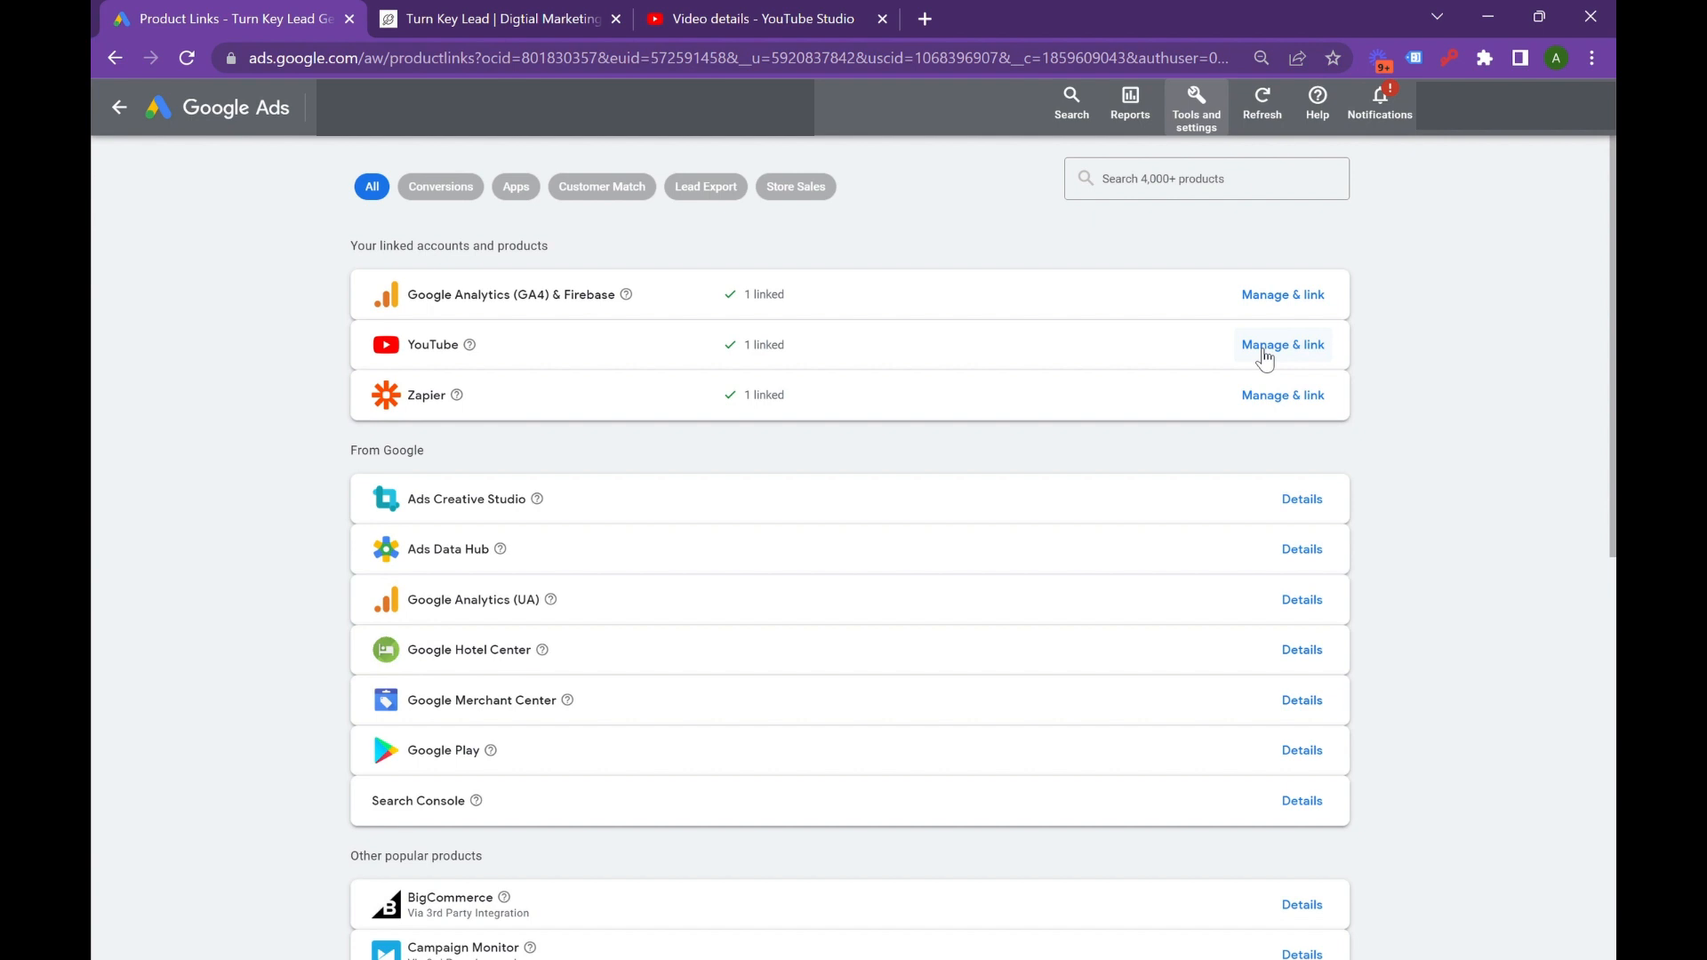
Open the audience manager and start a new data segment based on YouTube users
click(1212, 100)
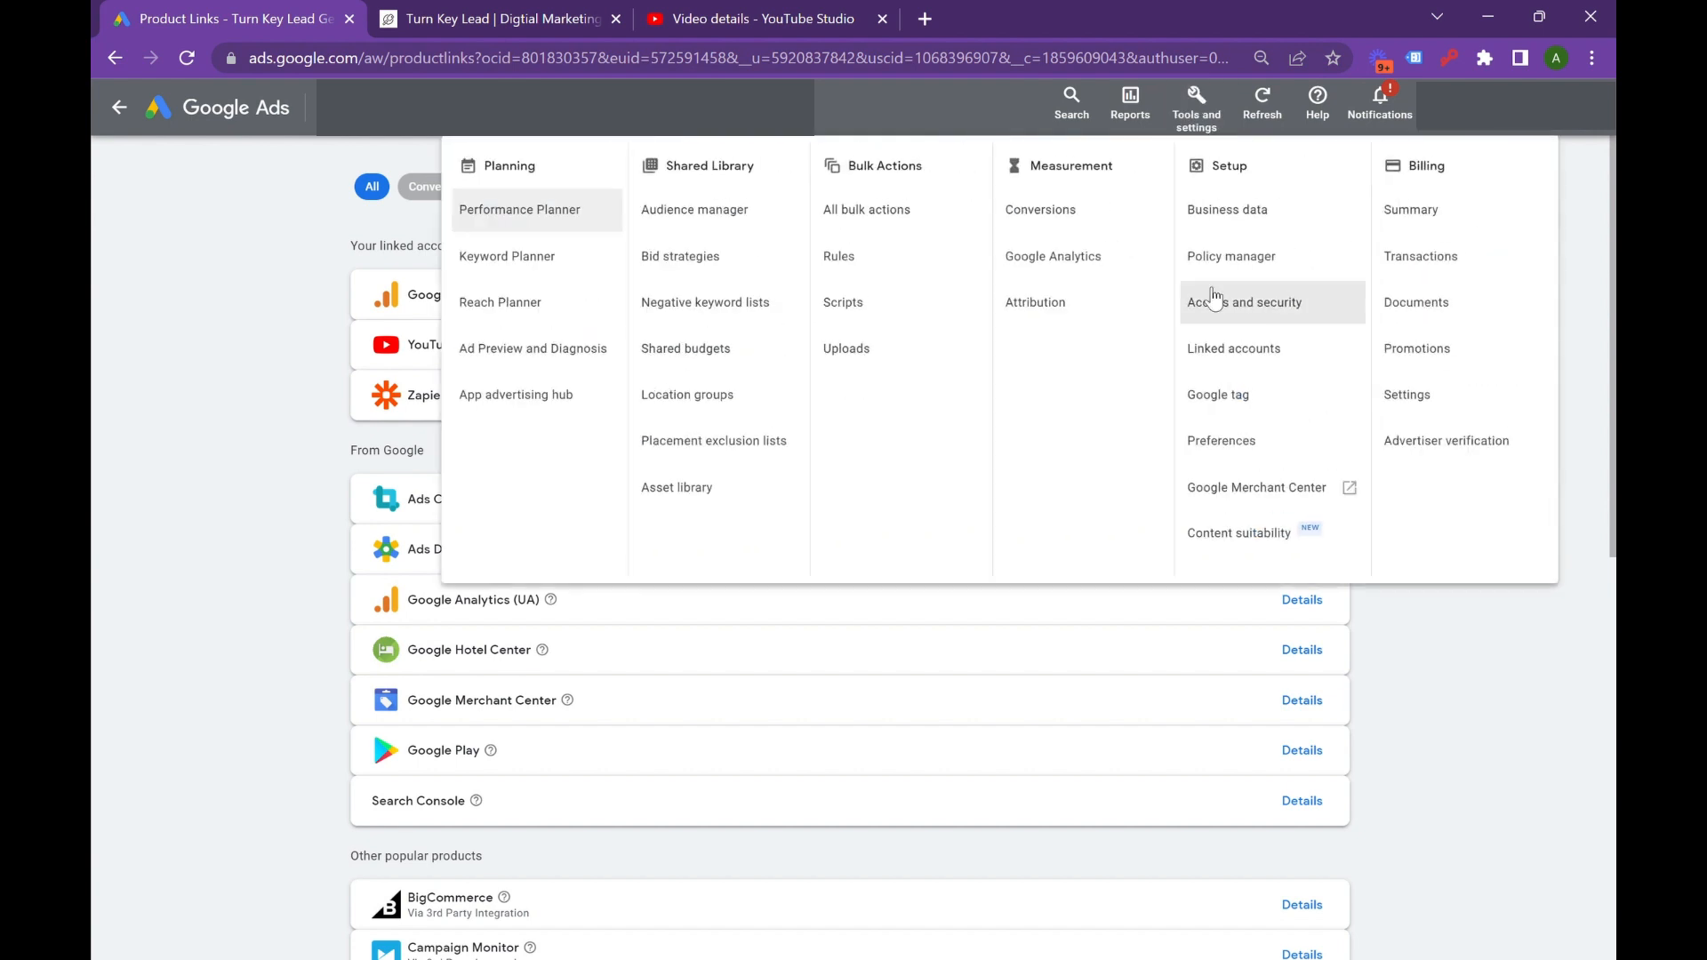
click(689, 213)
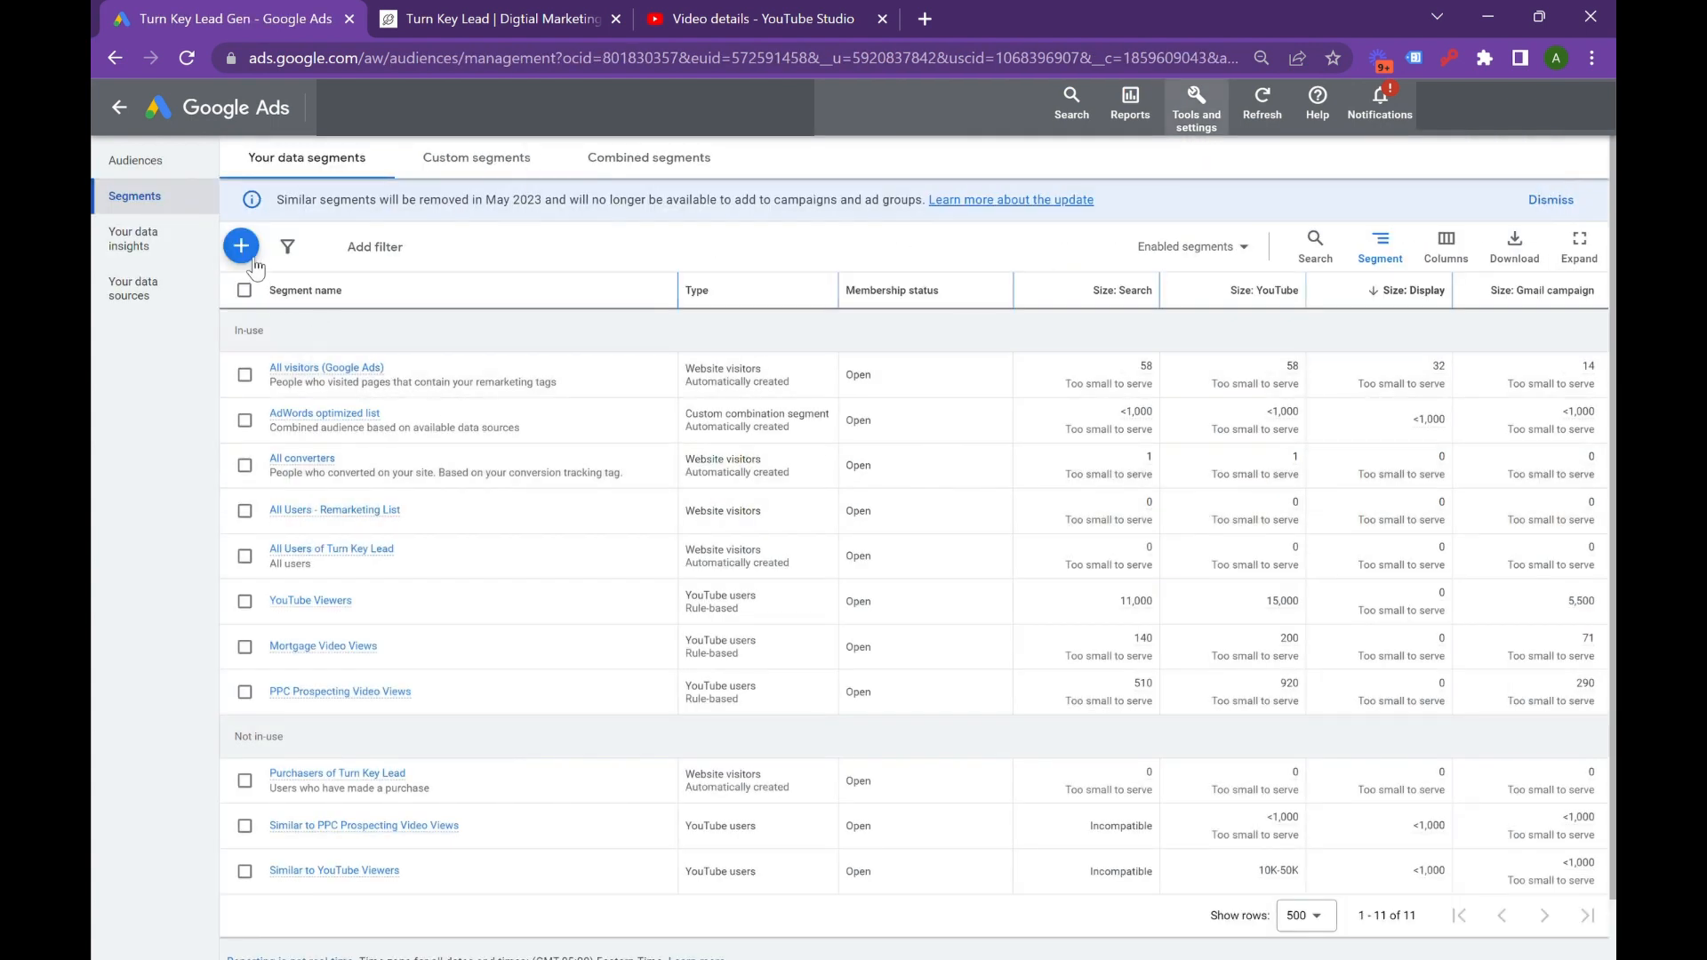
click(252, 258)
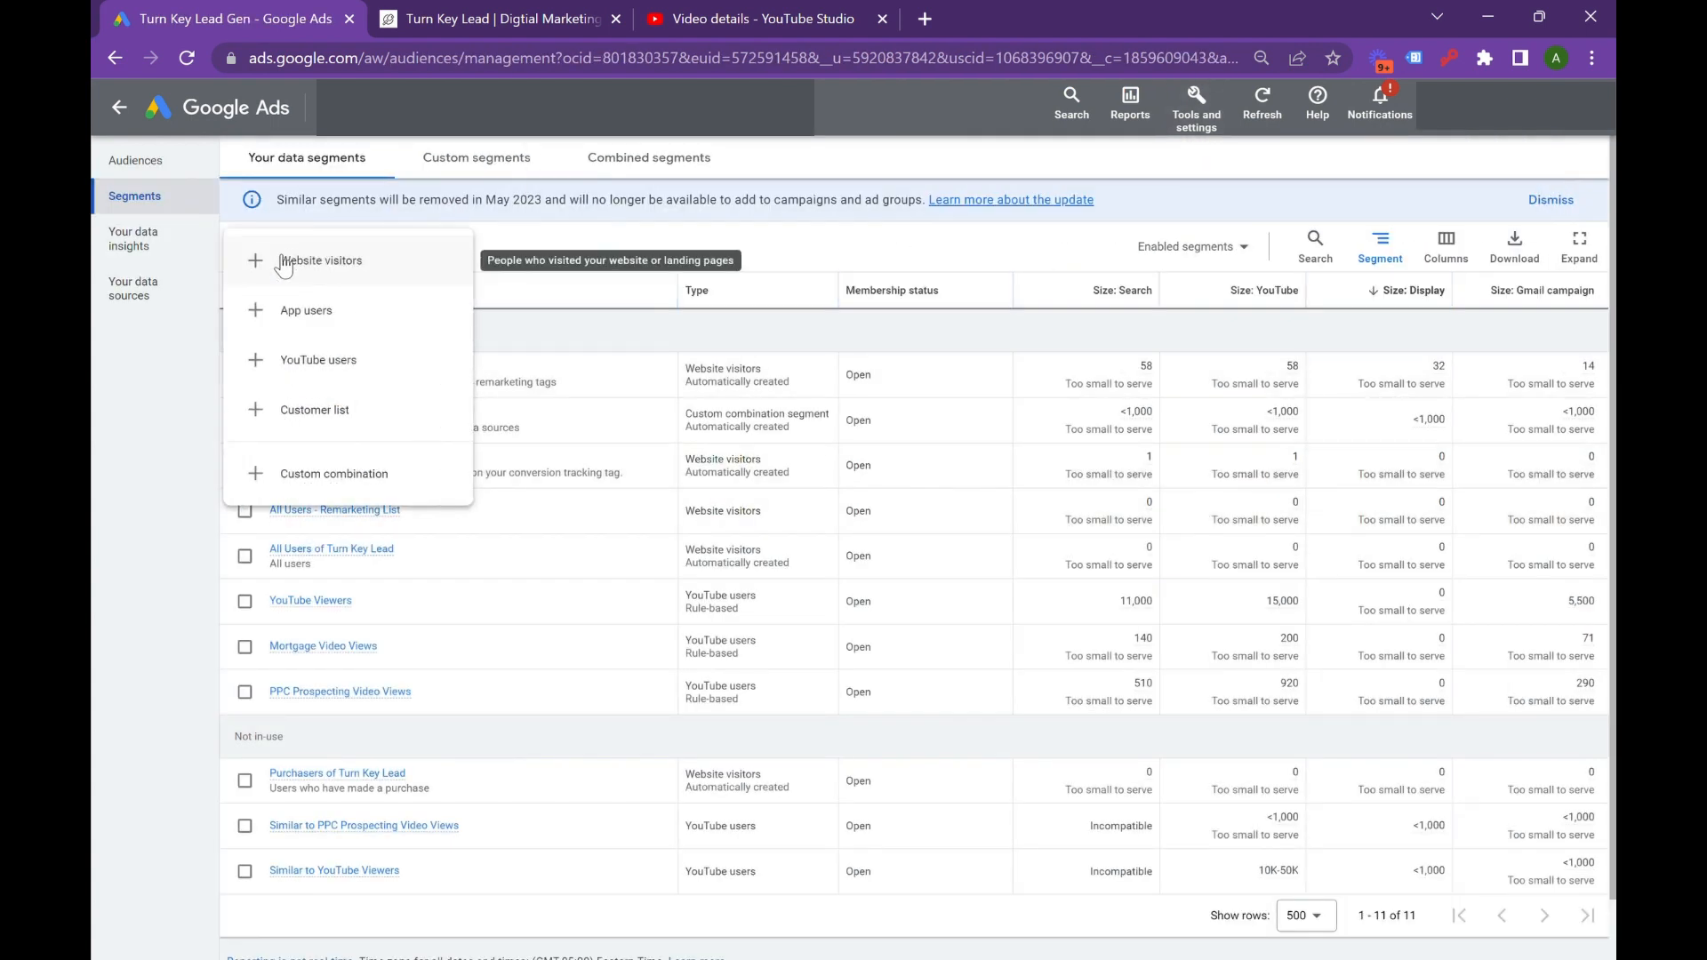
click(339, 374)
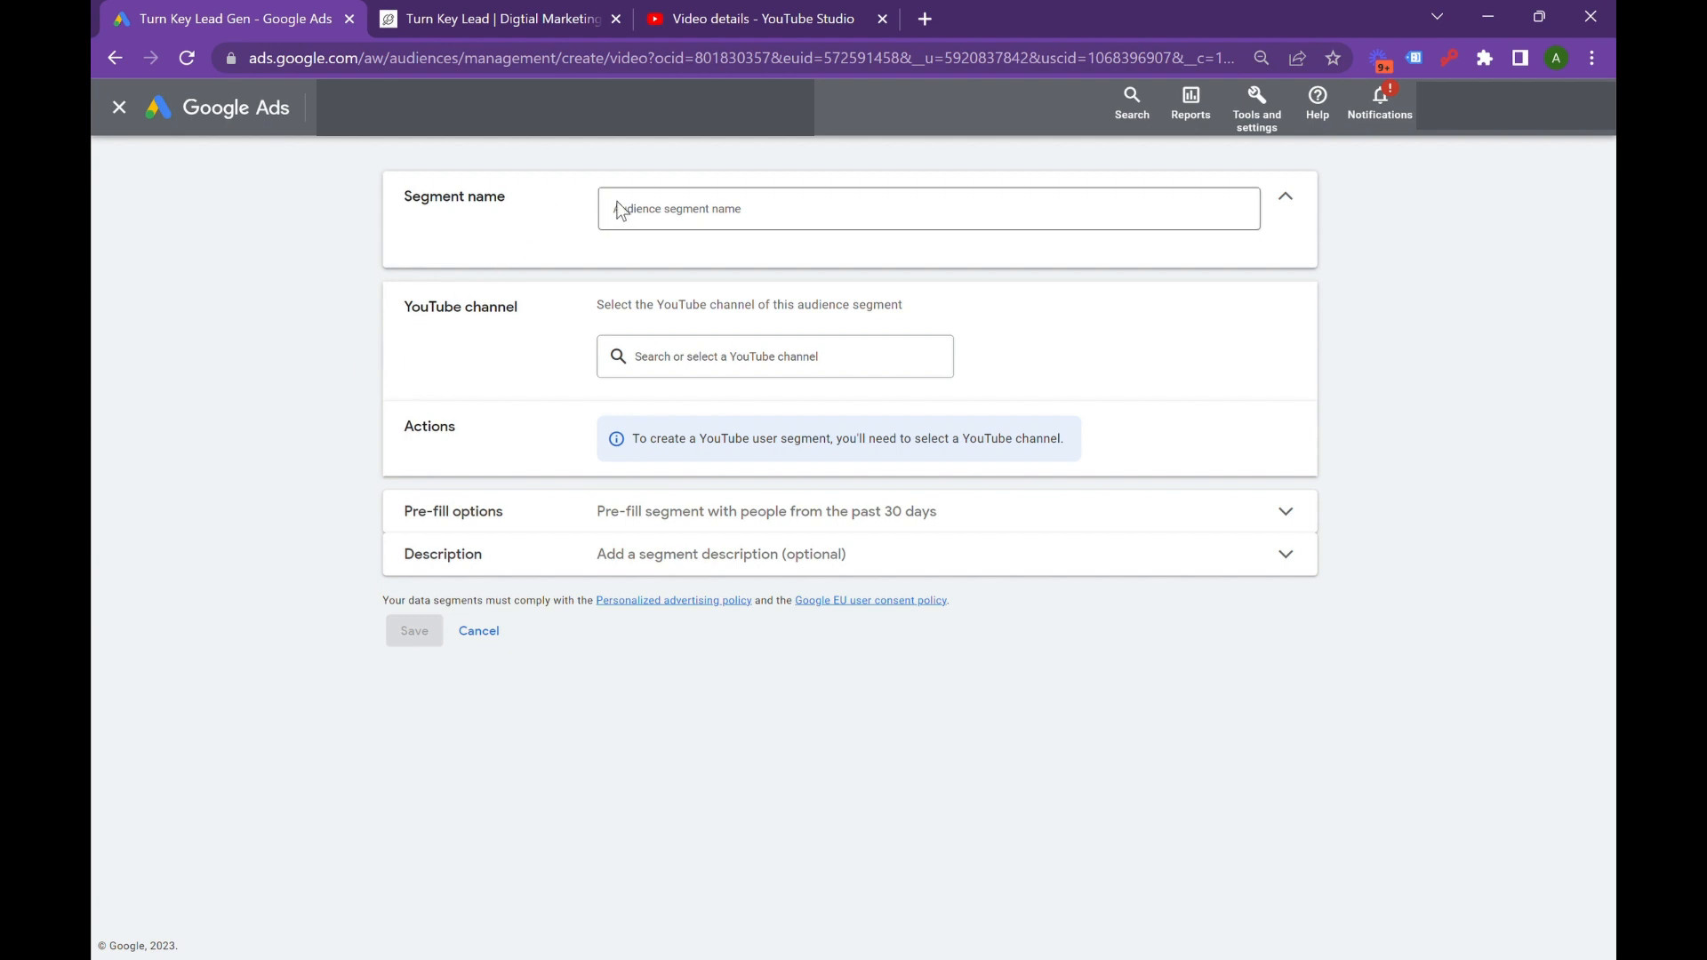
Name the segment "All YouTube Viewers" and choose Turn Key Lead as its YouTube channel
click(702, 212)
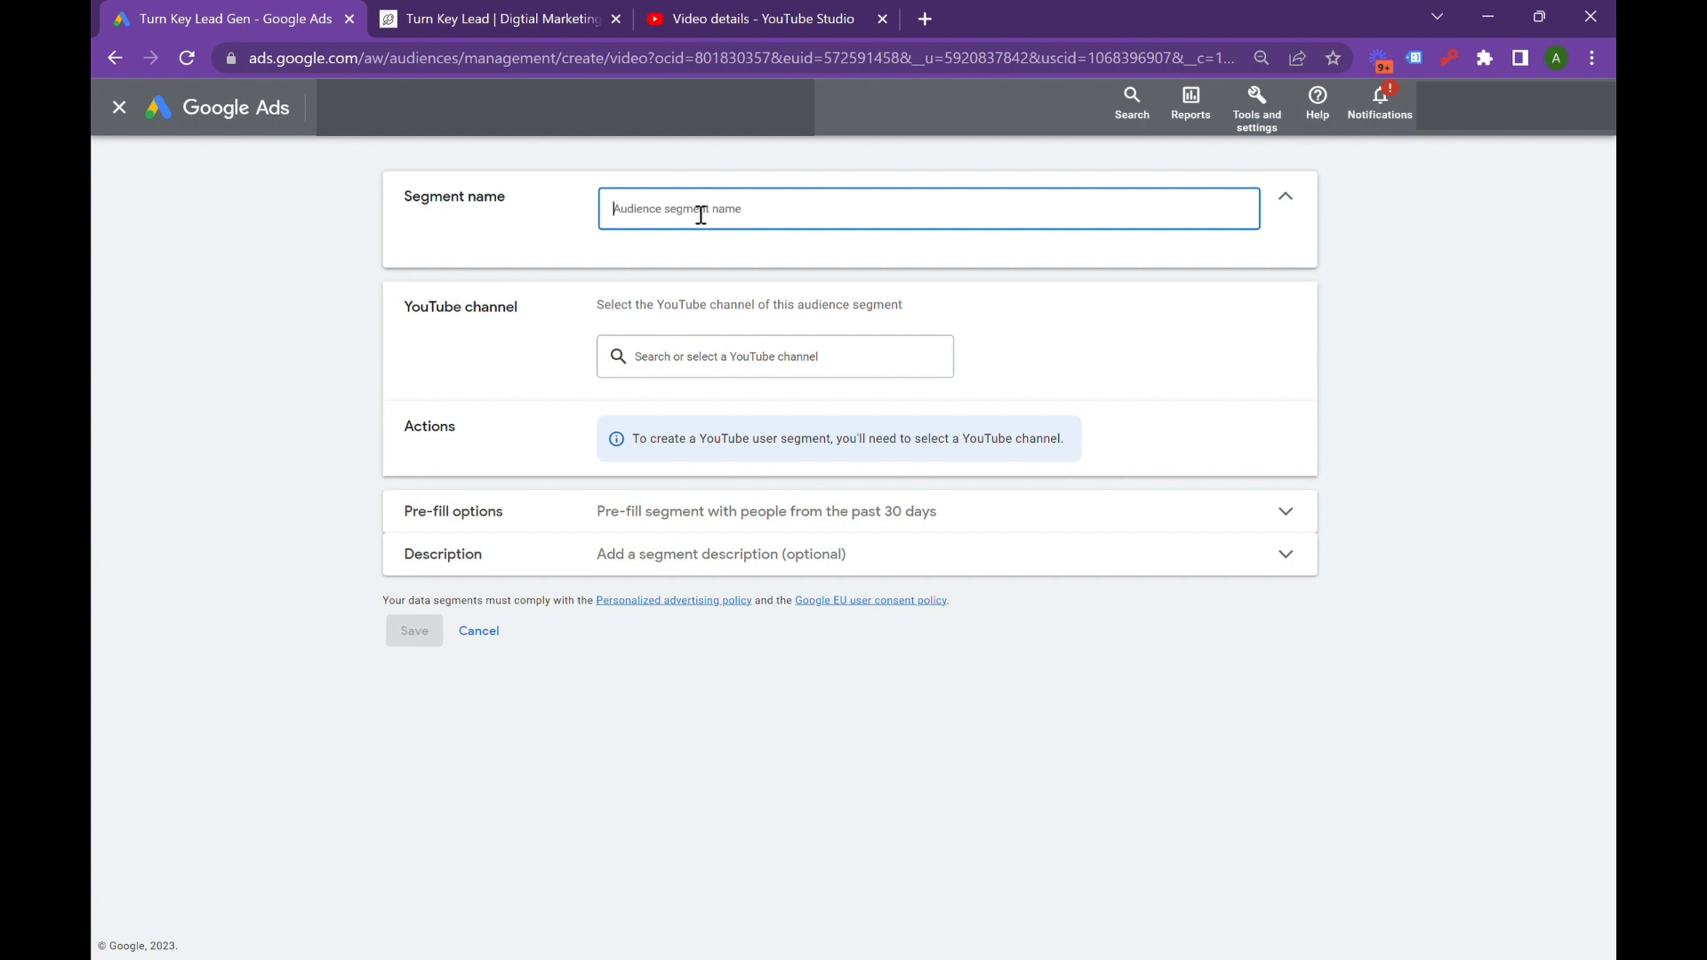
text(All YouTube Viewers)
click(741, 359)
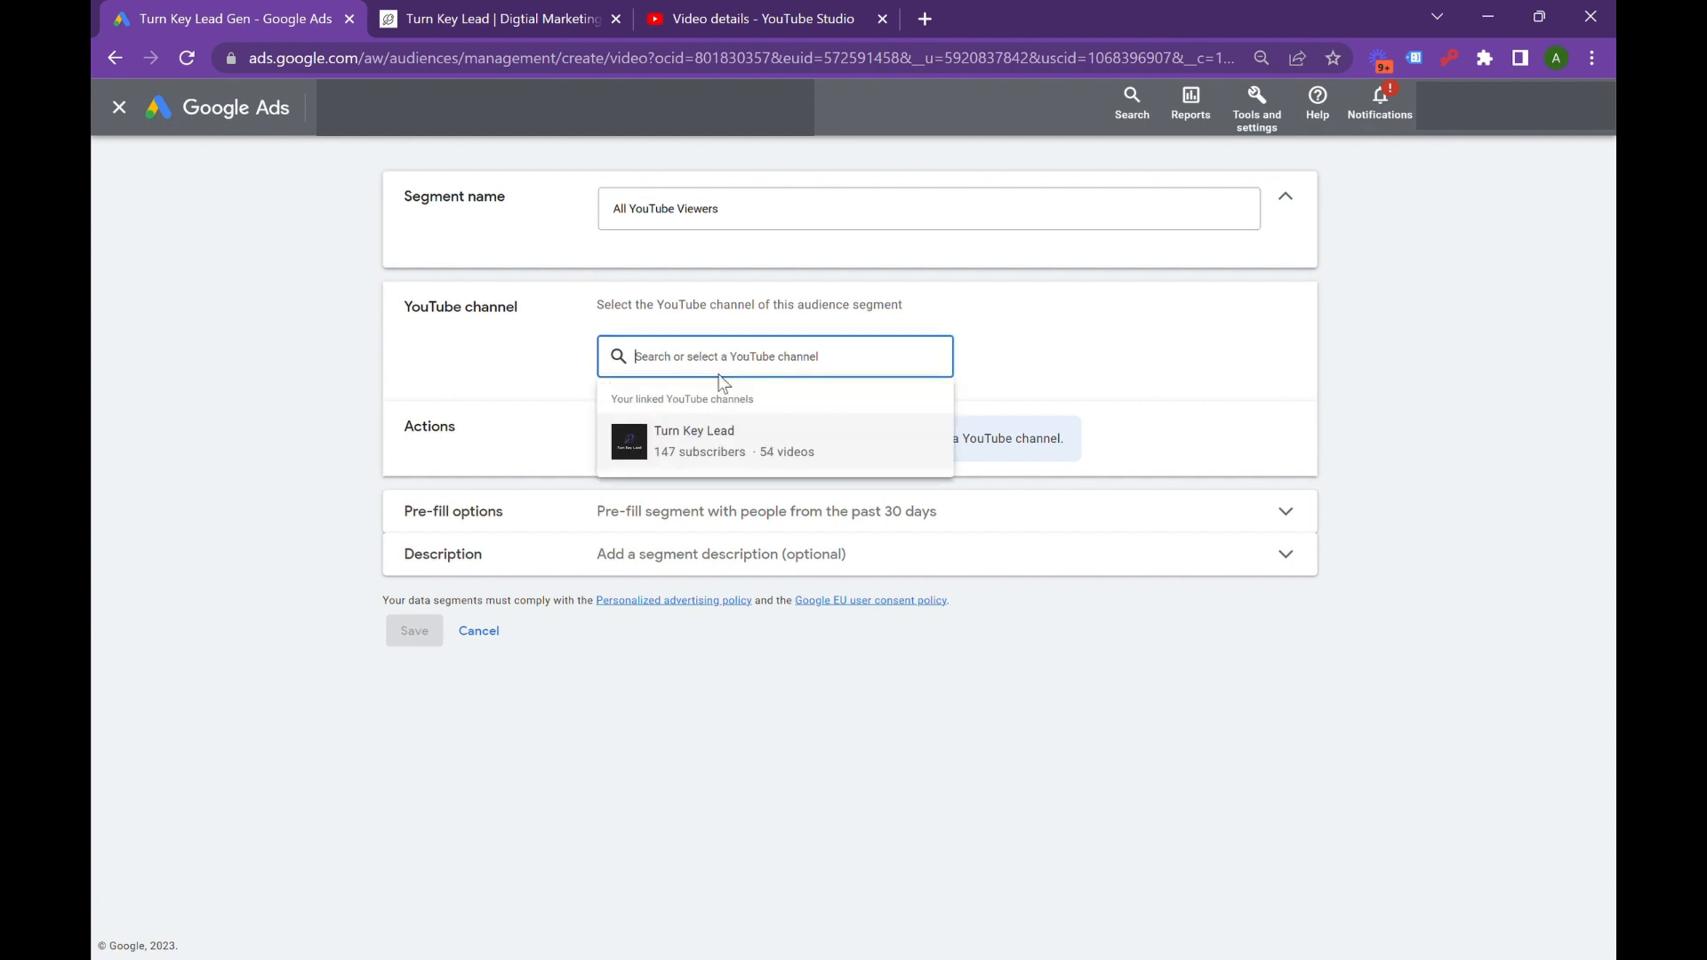
click(764, 445)
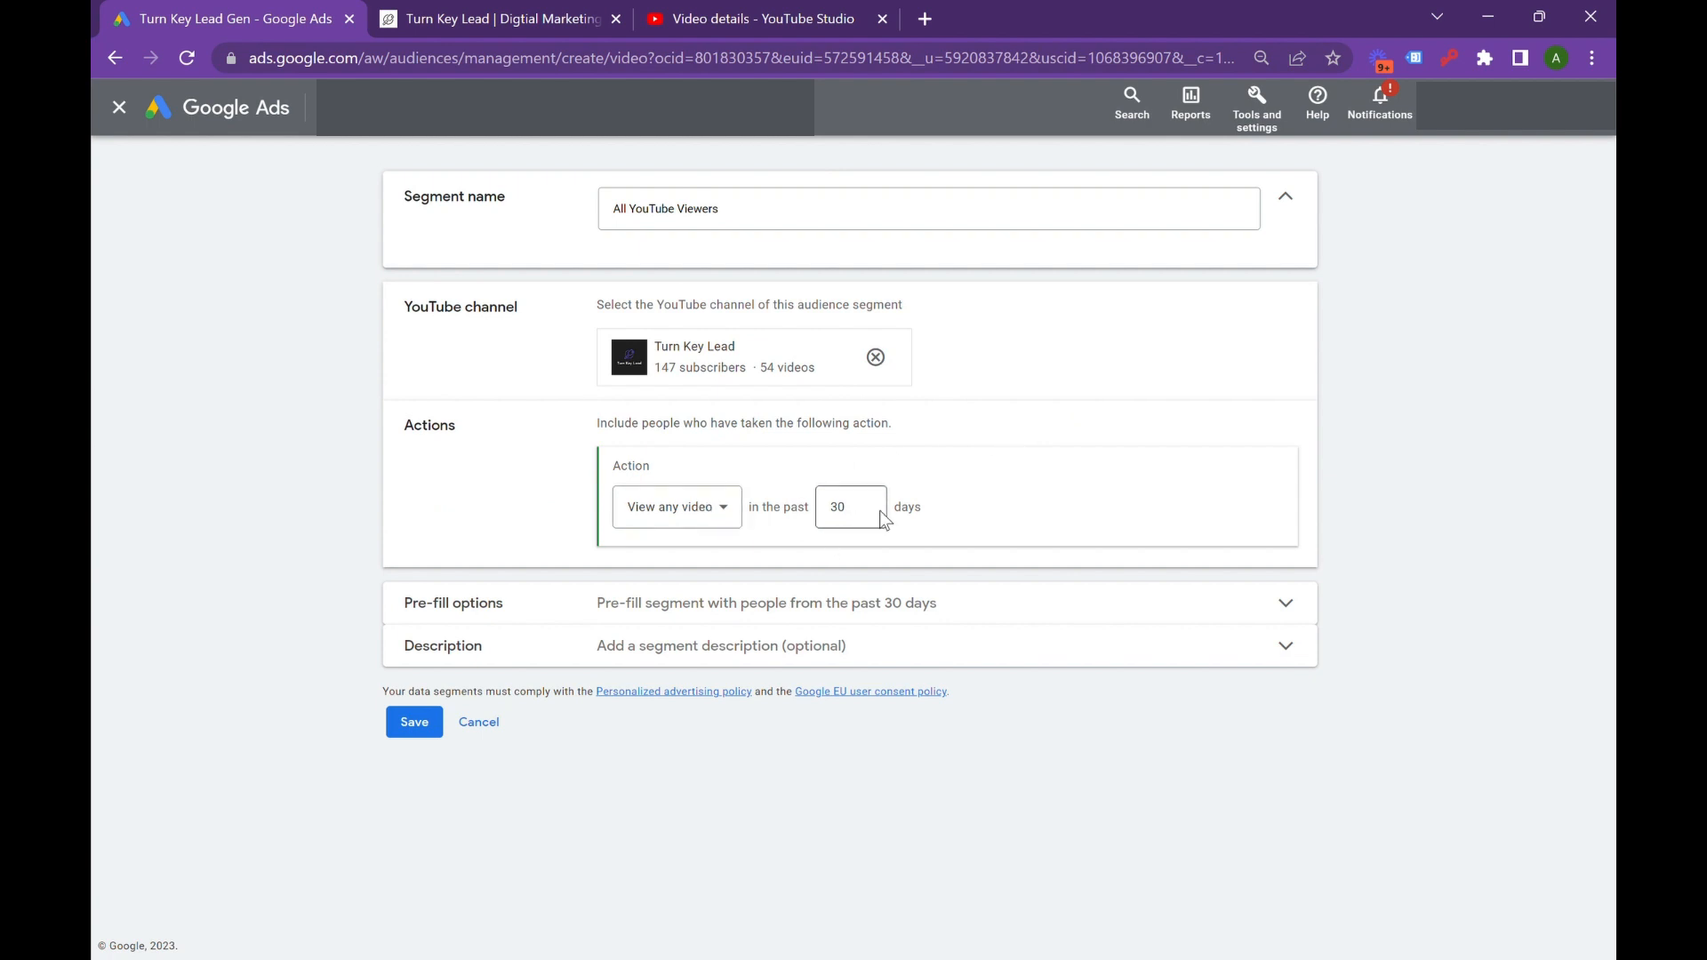
Set the segment's lookback period to 90 days and review the action options, keeping View any video
click(854, 519)
drag(879, 520, 819, 522)
text(90)
click(722, 515)
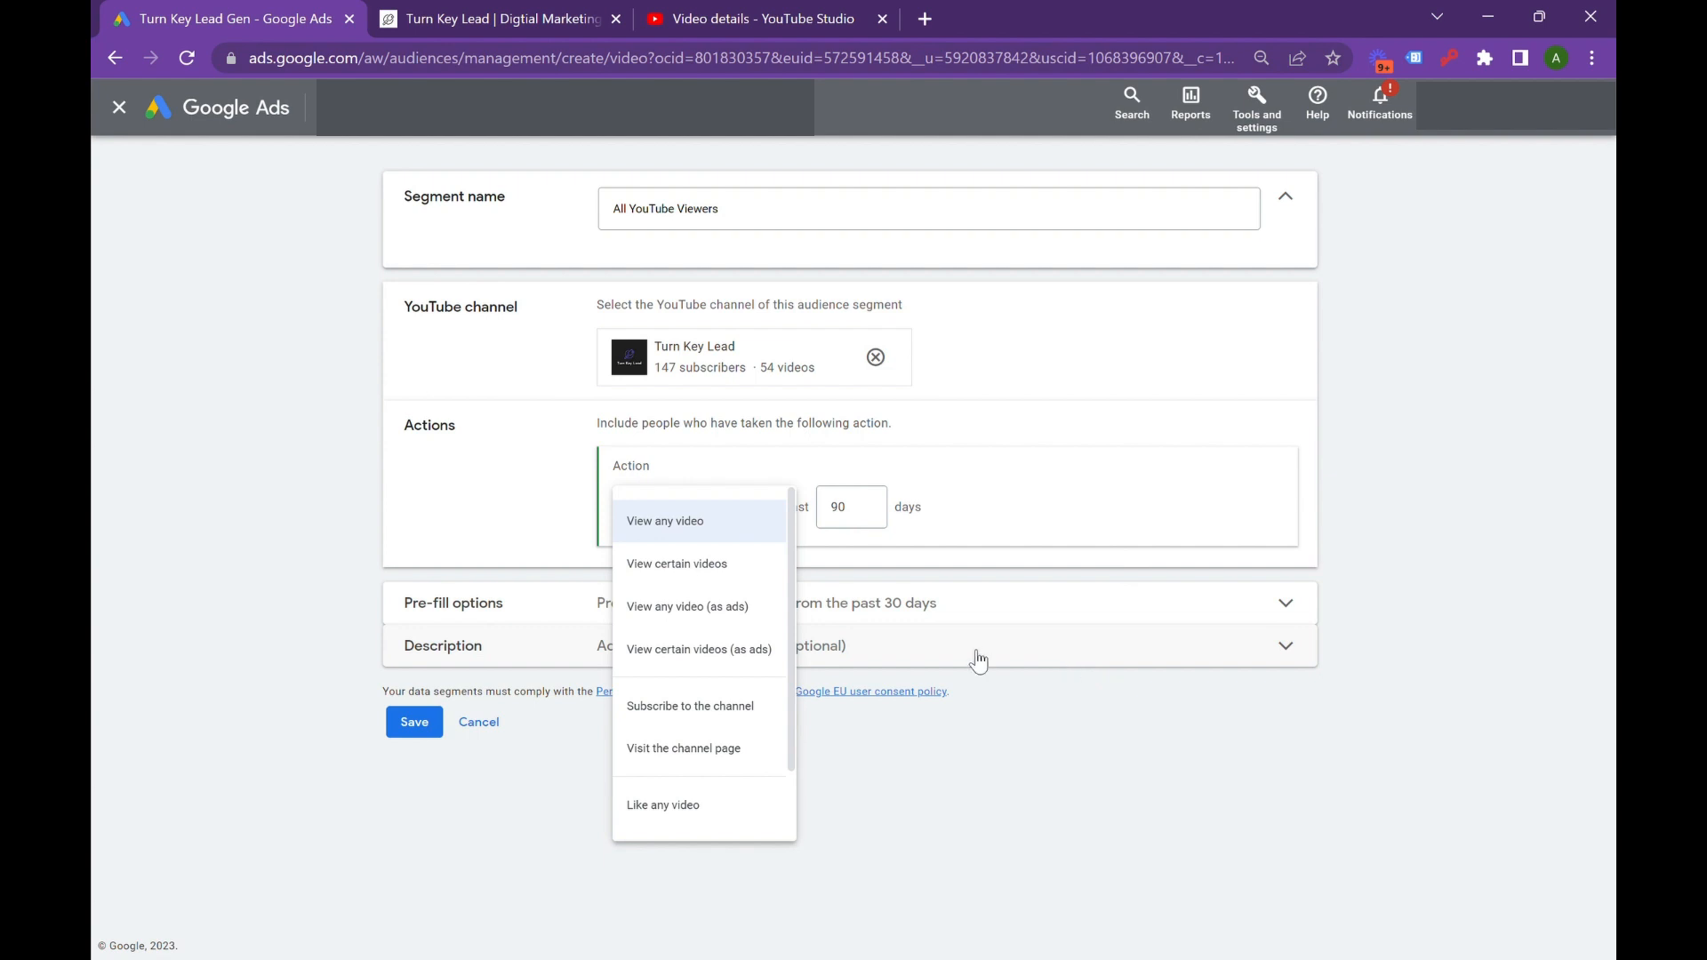
click(985, 581)
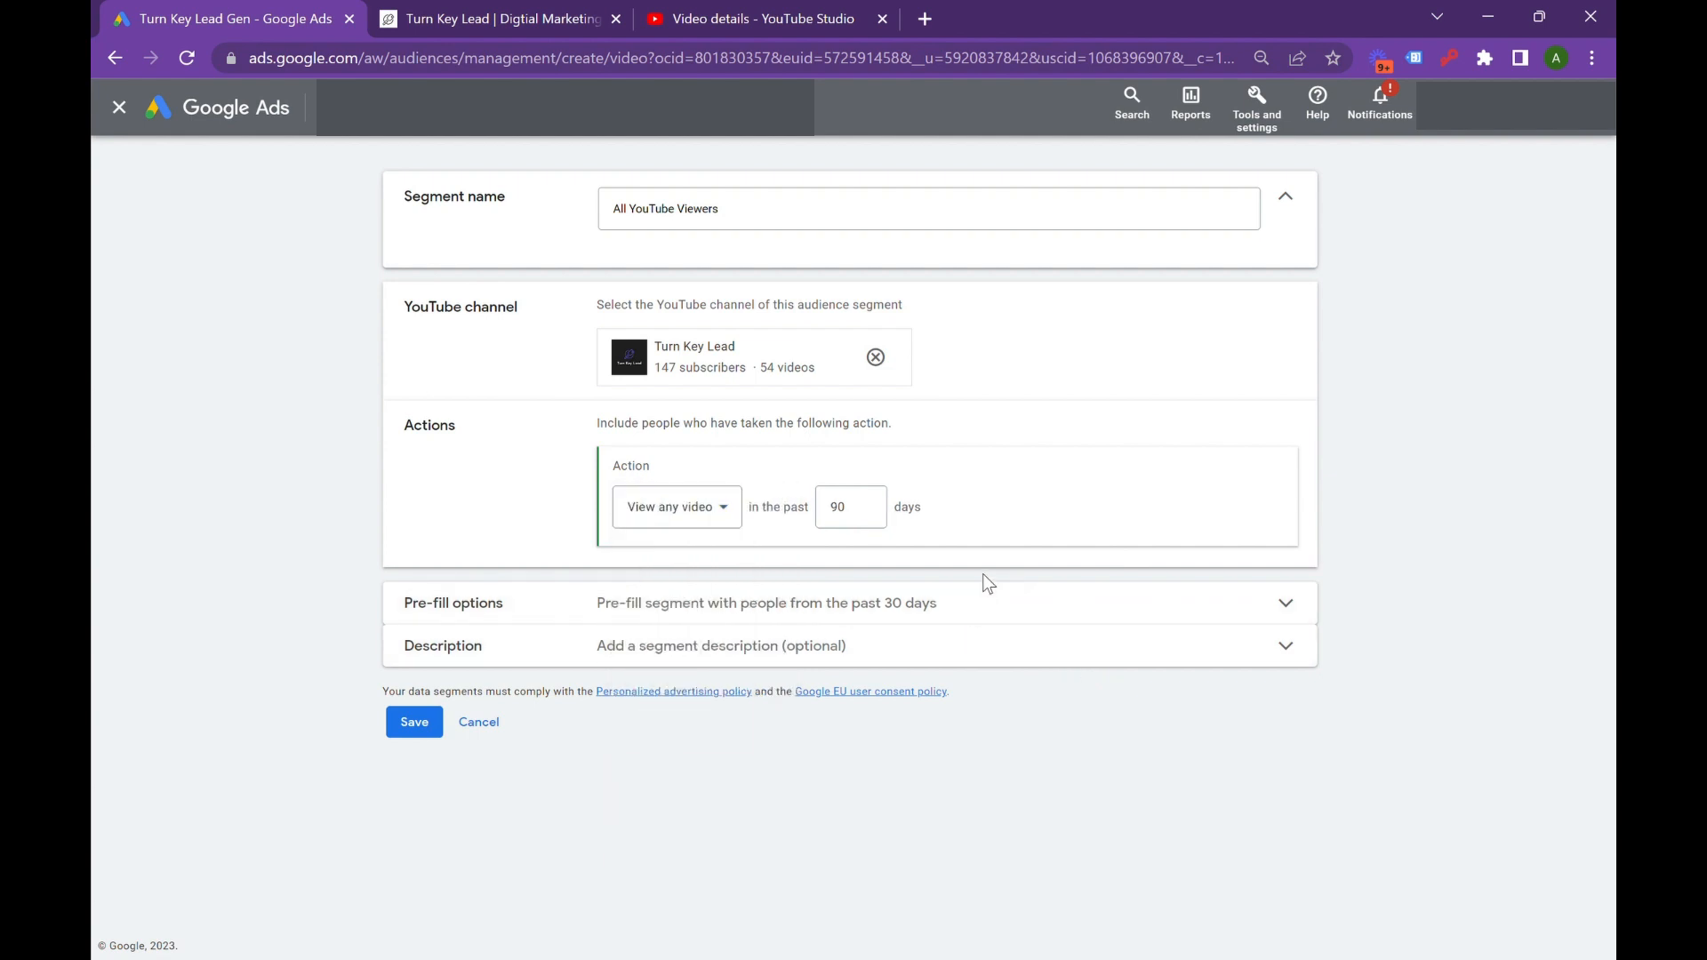
Review the pre-fill options, enter the description "Any YouTube viewer in the past 90 days", and discard the segment
click(499, 612)
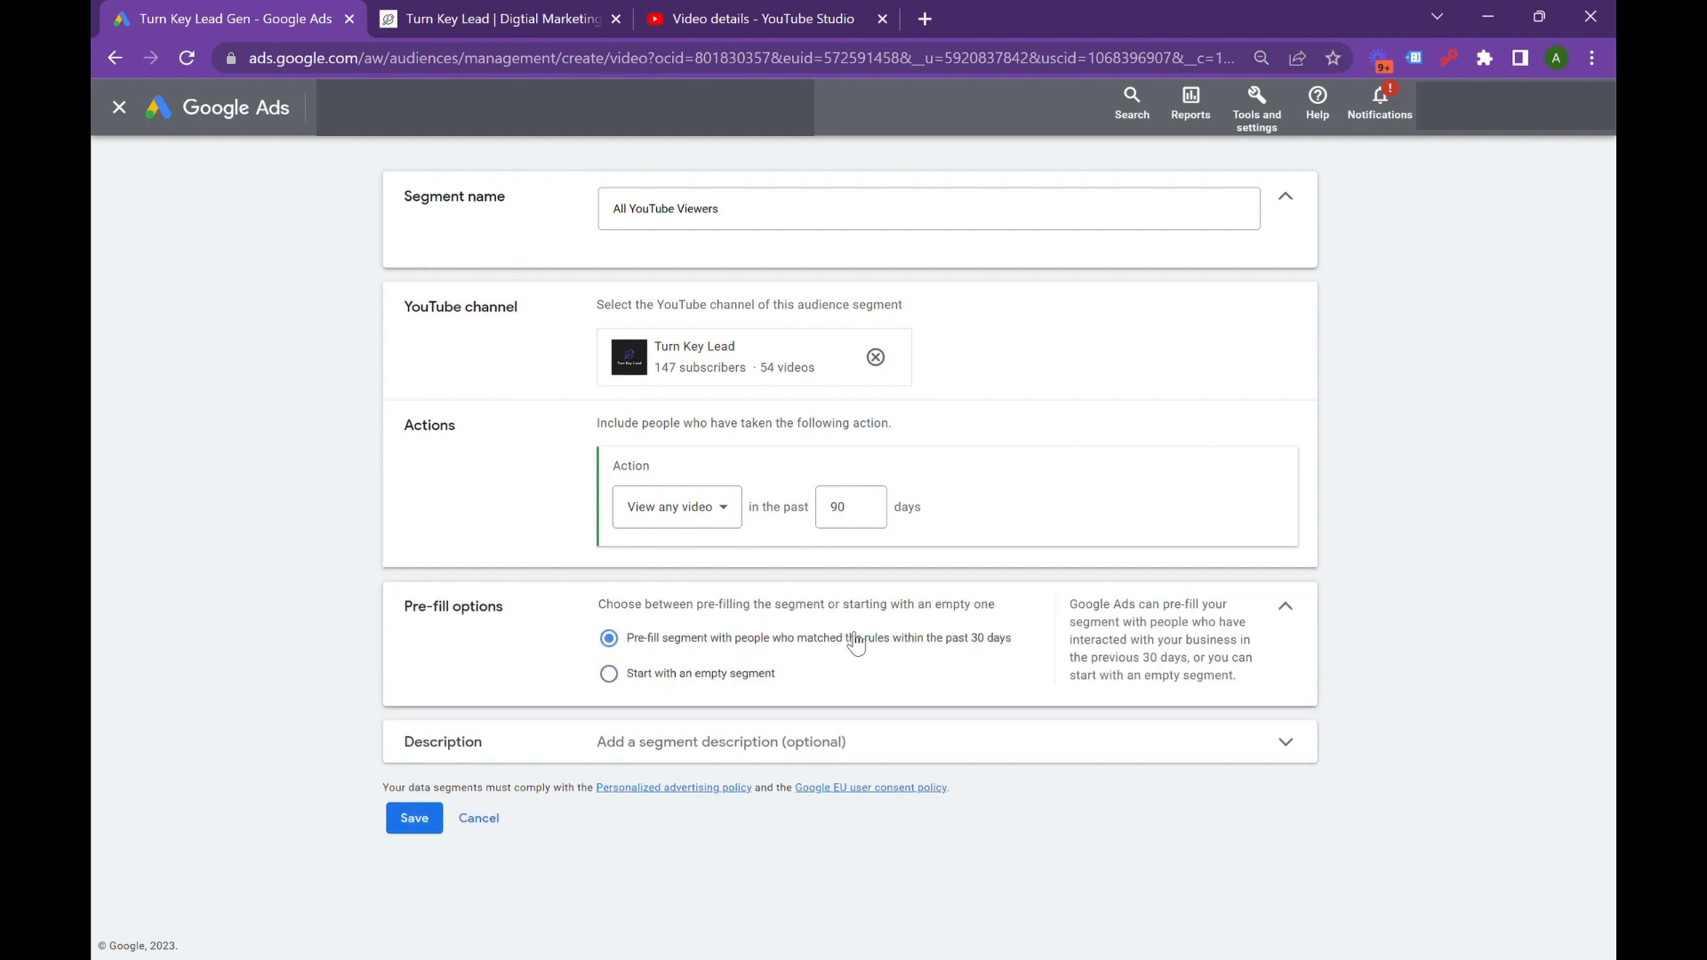
click(906, 738)
click(771, 814)
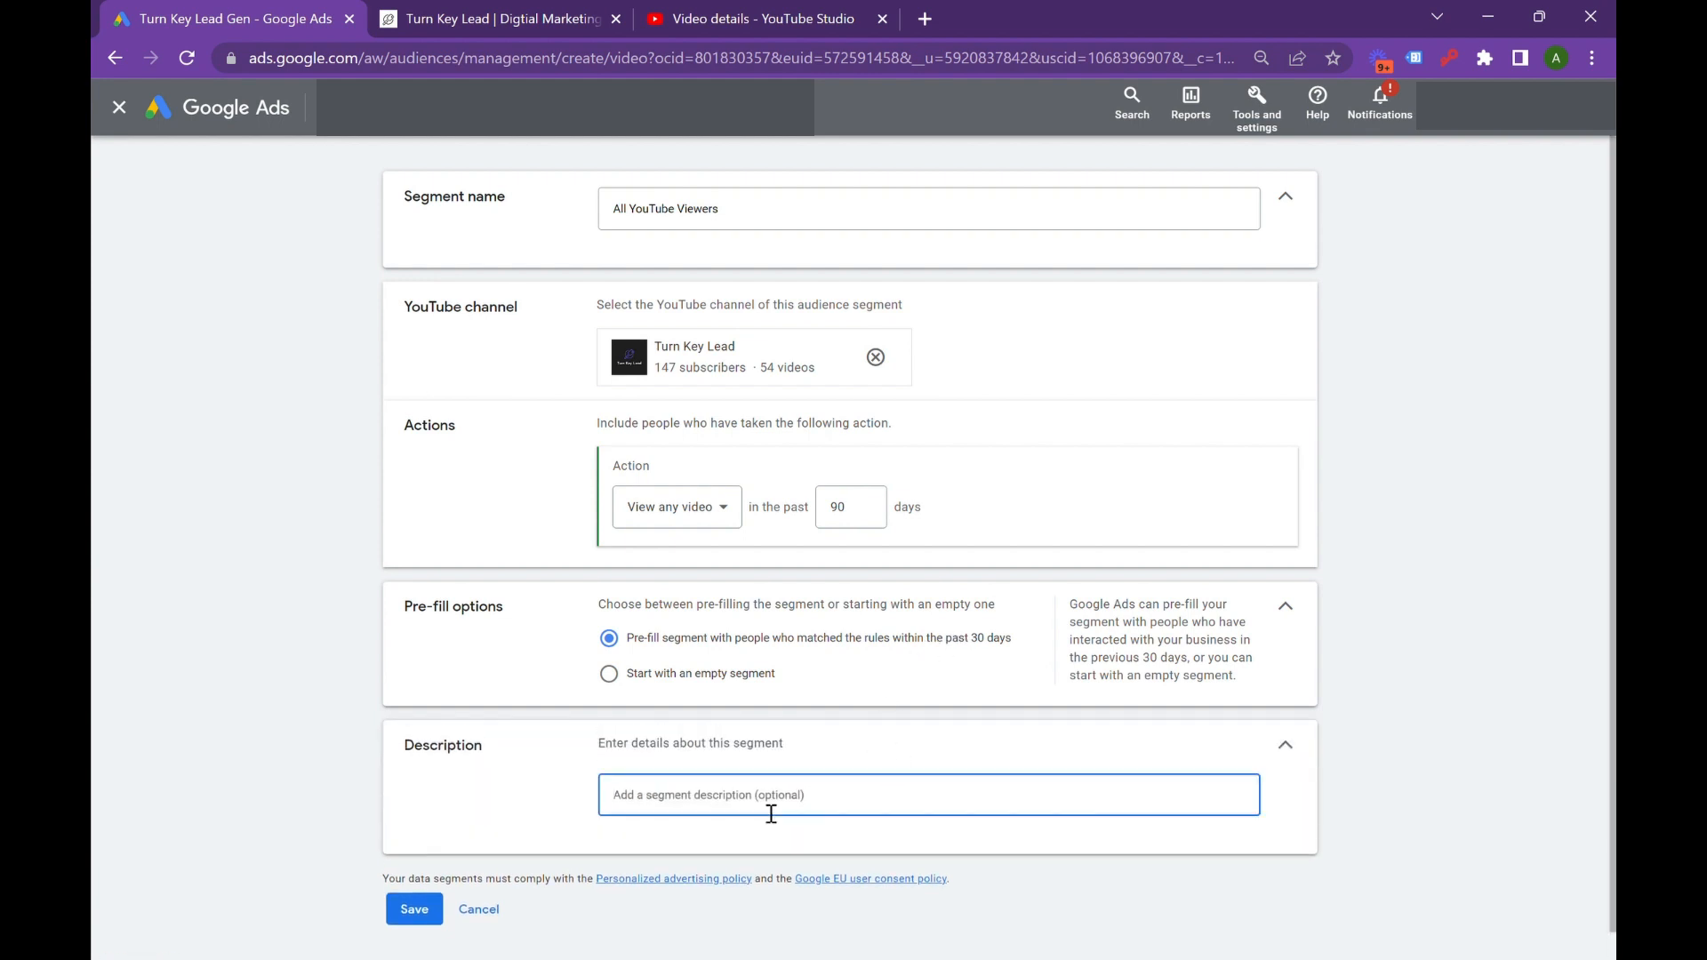
text(Any)
key(BackSpace)
key(BackSpace)
text(ny youtube viewer in the past 90 days)
double_click(652, 798)
text(YouTube)
click(491, 908)
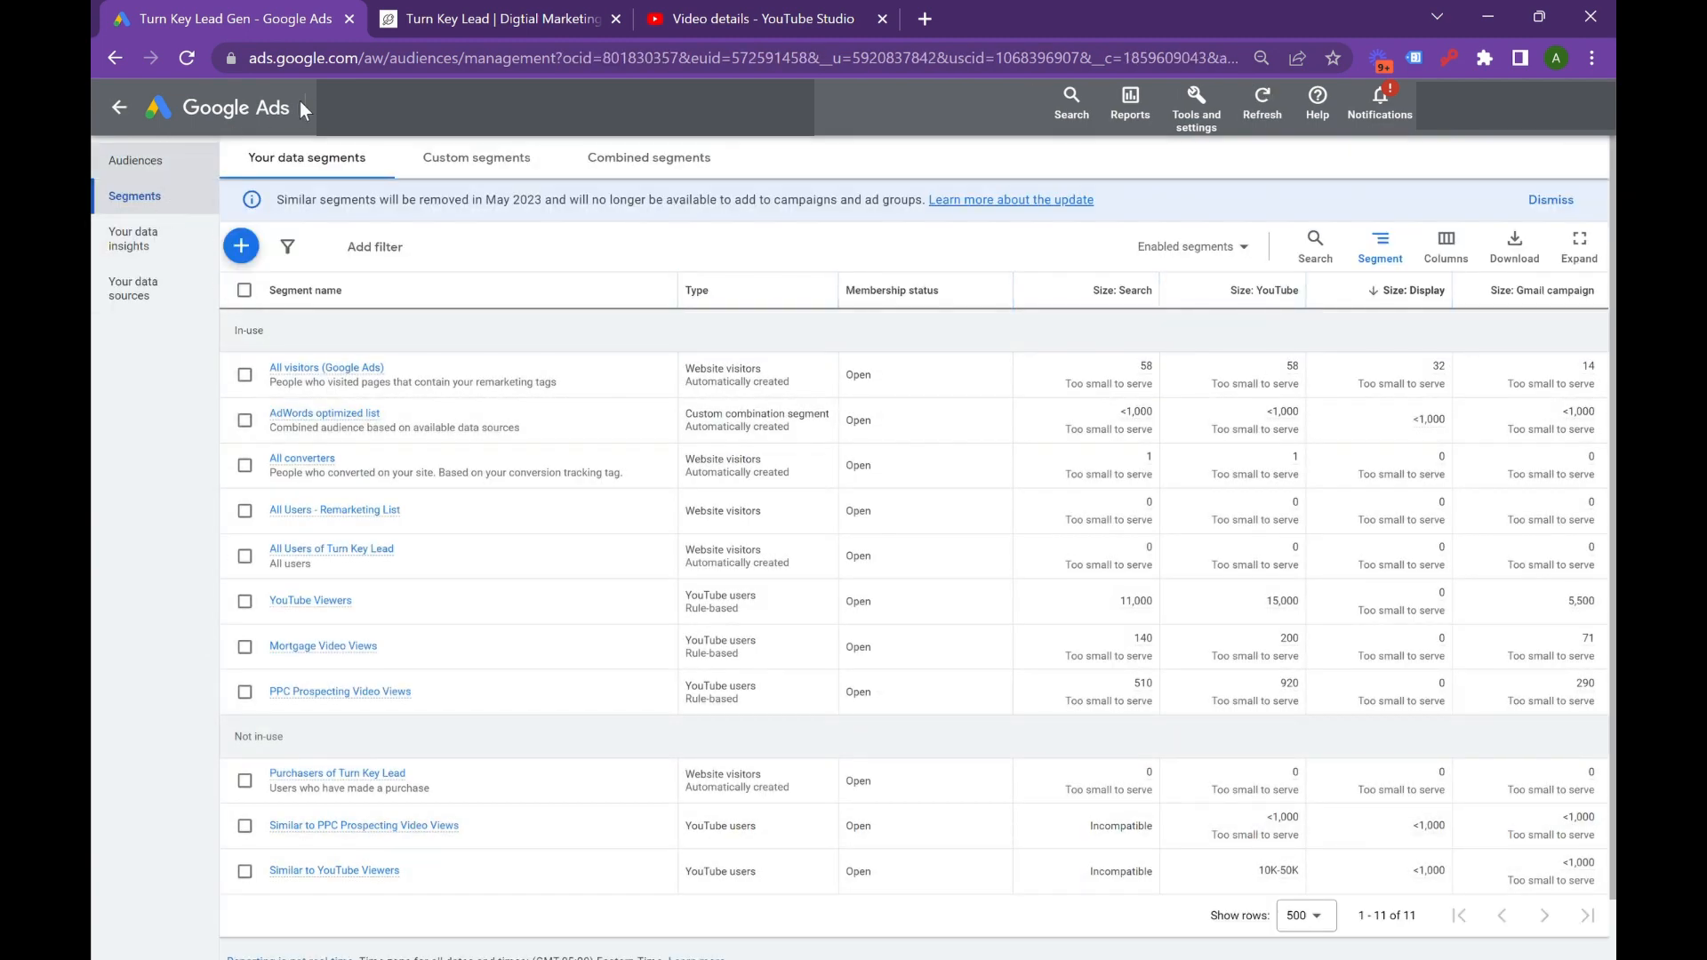
Return to the campaigns list and review the performance columns of the two remarketing campaigns
click(116, 110)
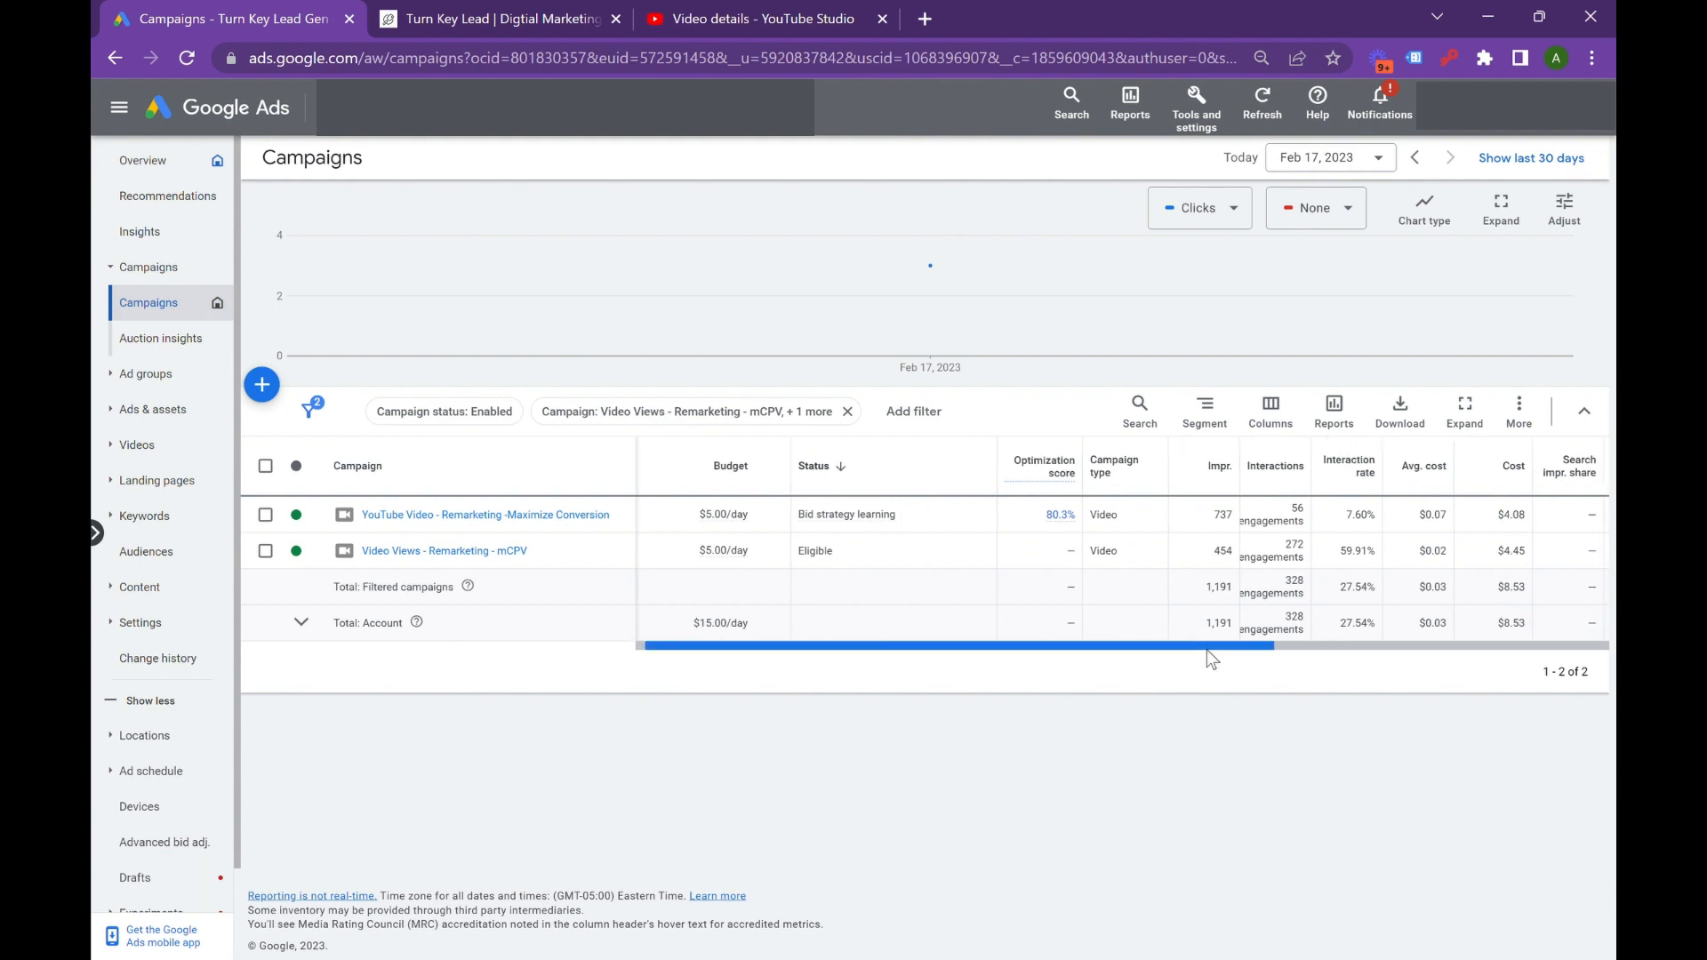
drag(1208, 649, 1251, 654)
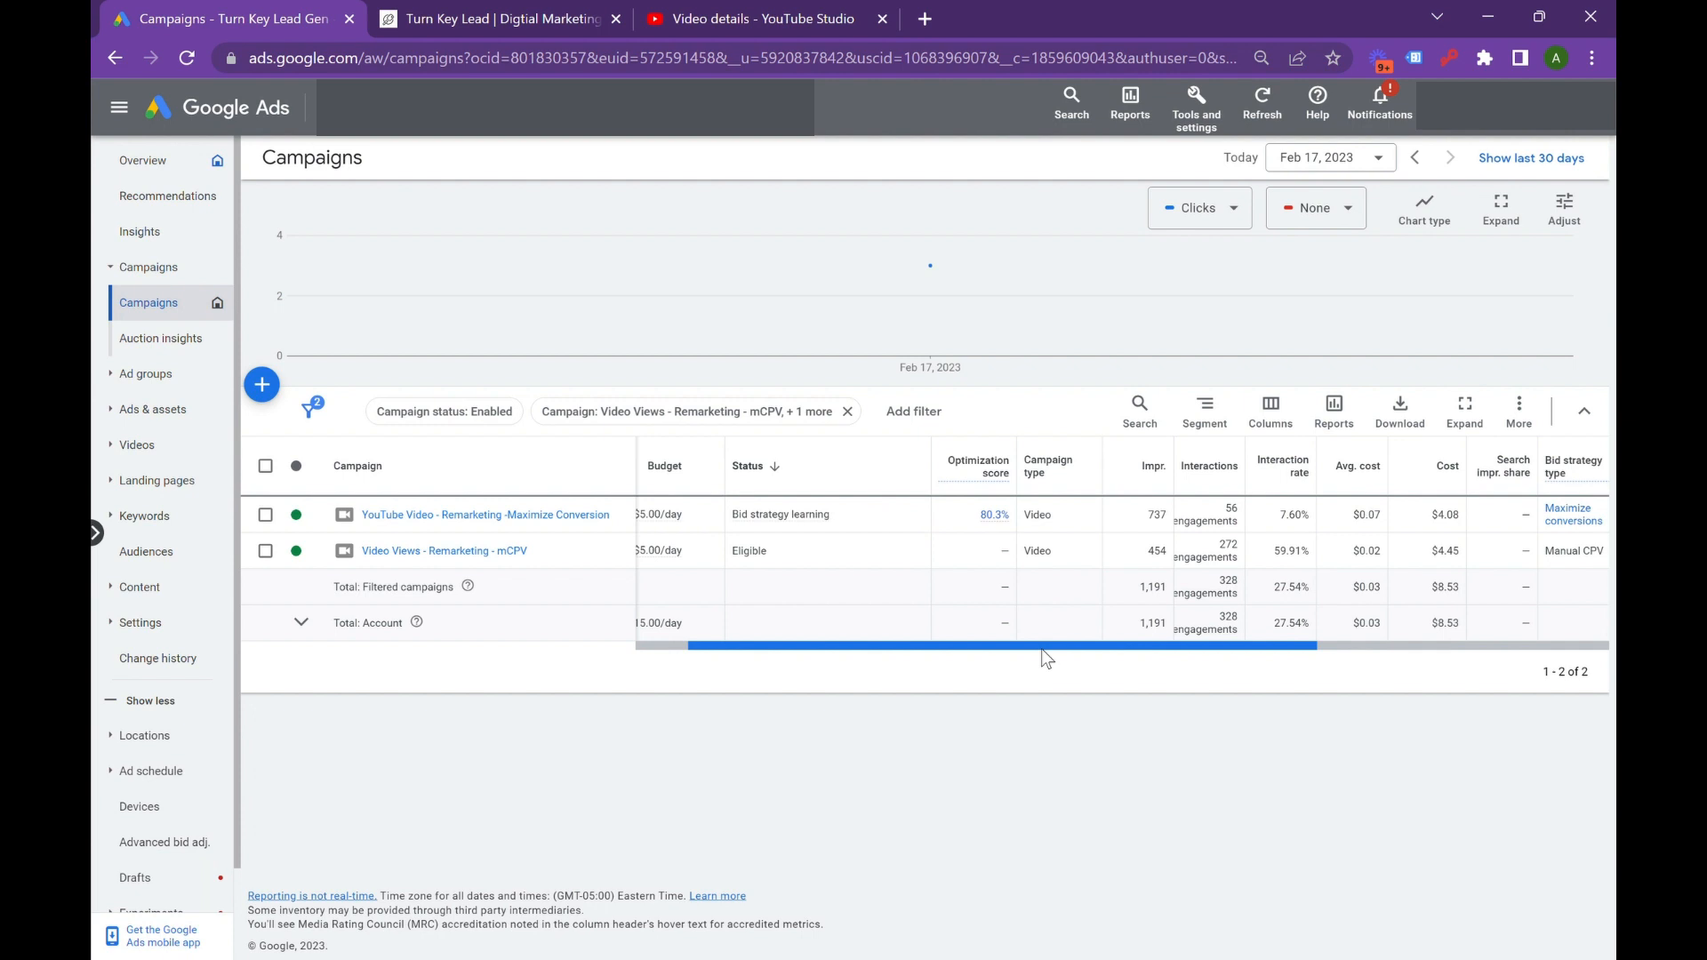
drag(1047, 658, 930, 653)
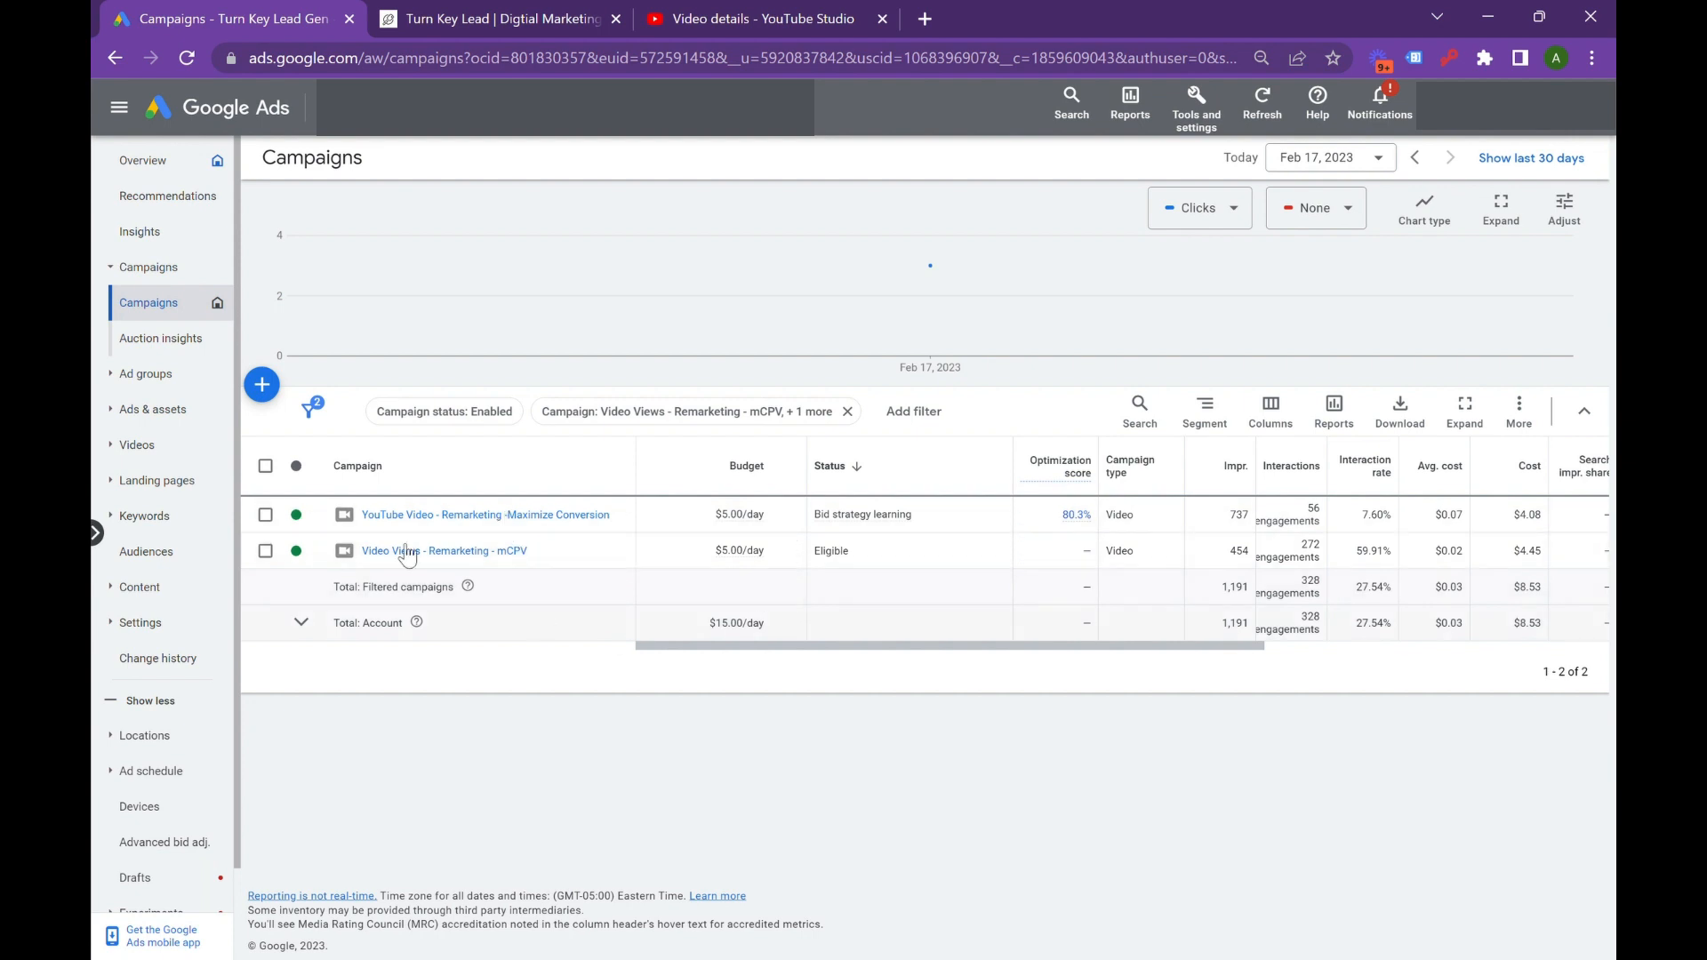
Start a new campaign without a goal's guidance and choose Video as the campaign type
click(262, 385)
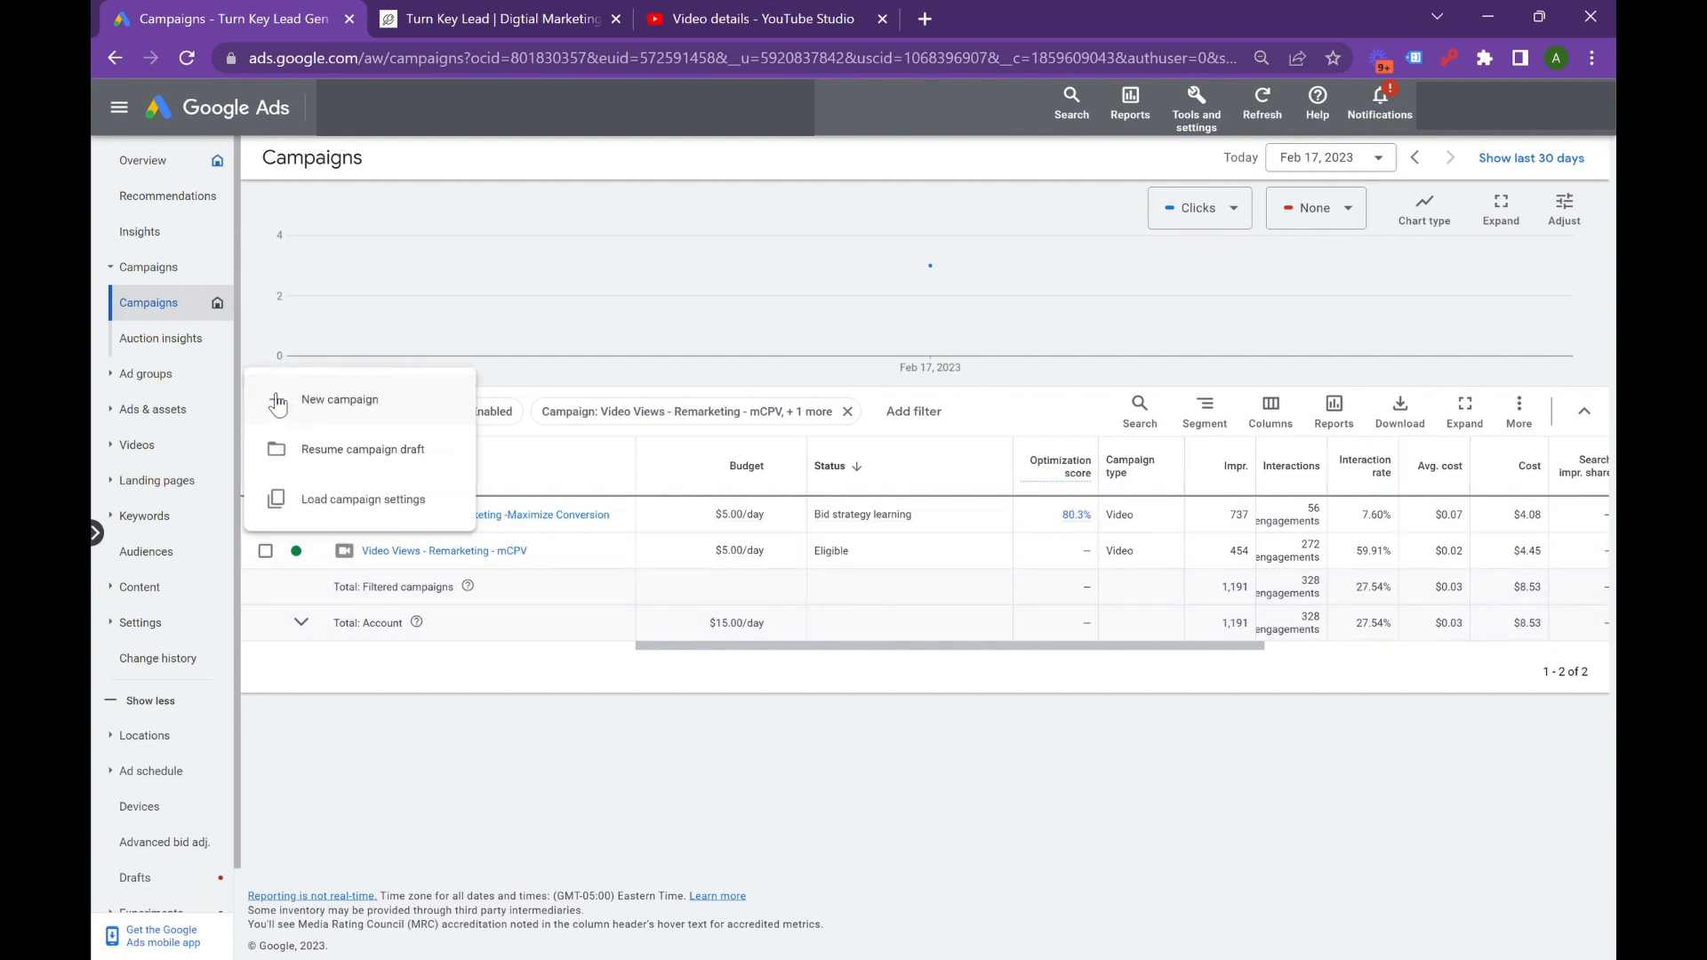
click(321, 403)
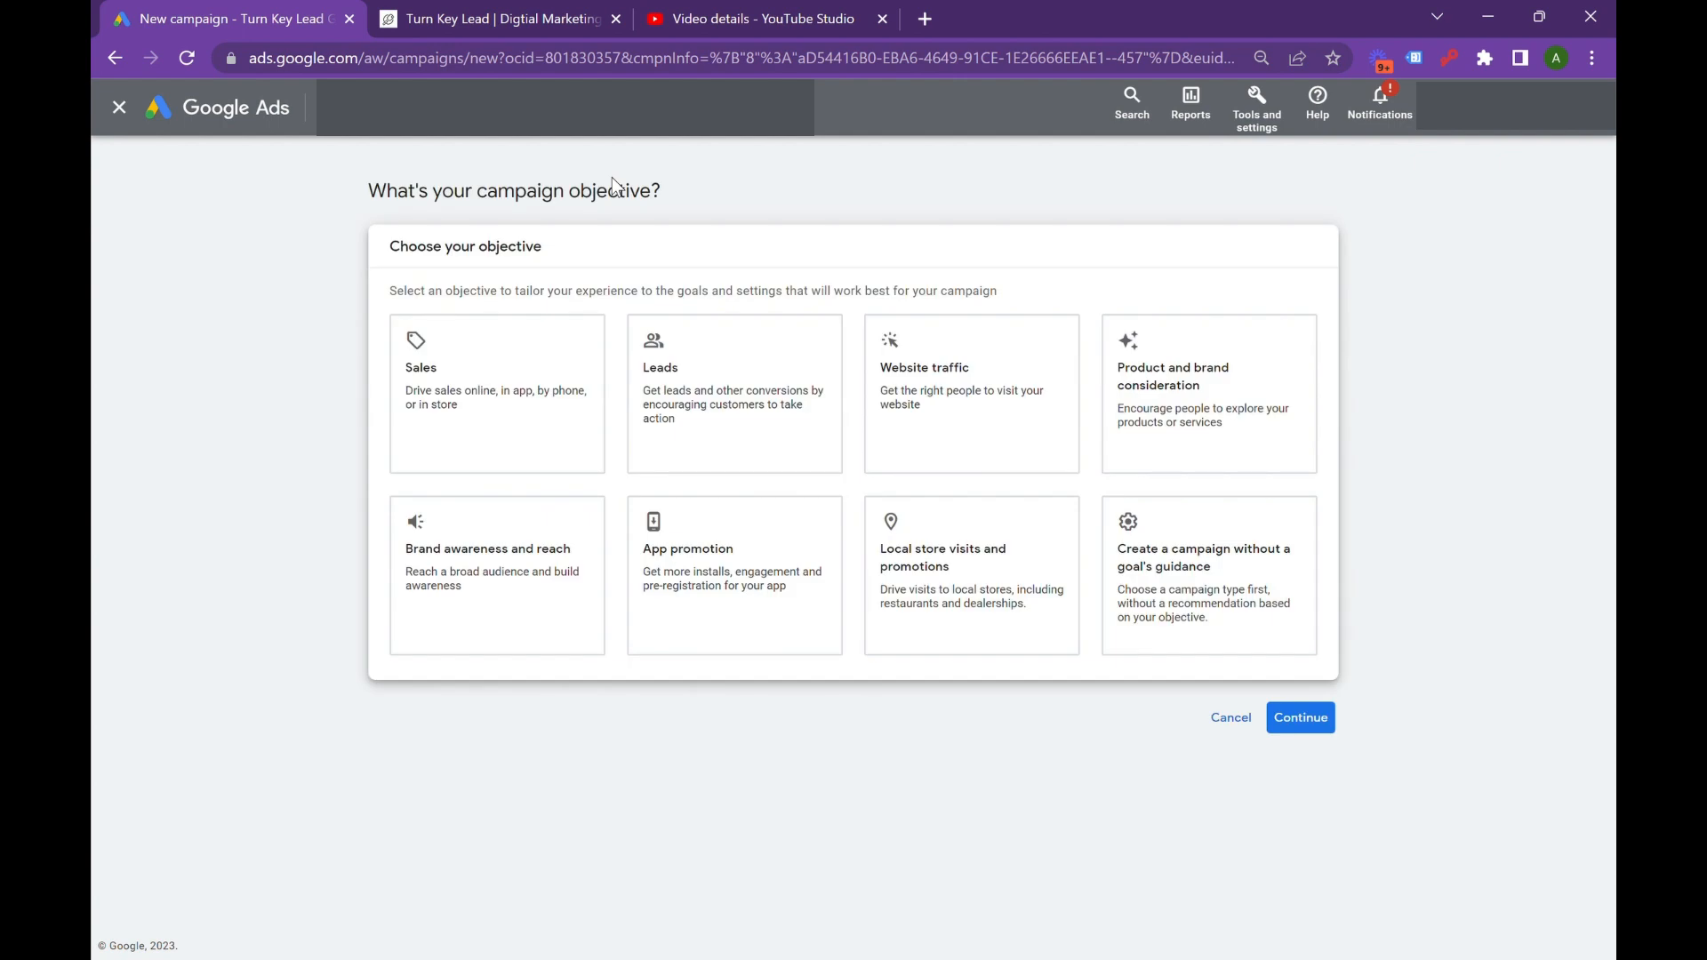
click(1267, 465)
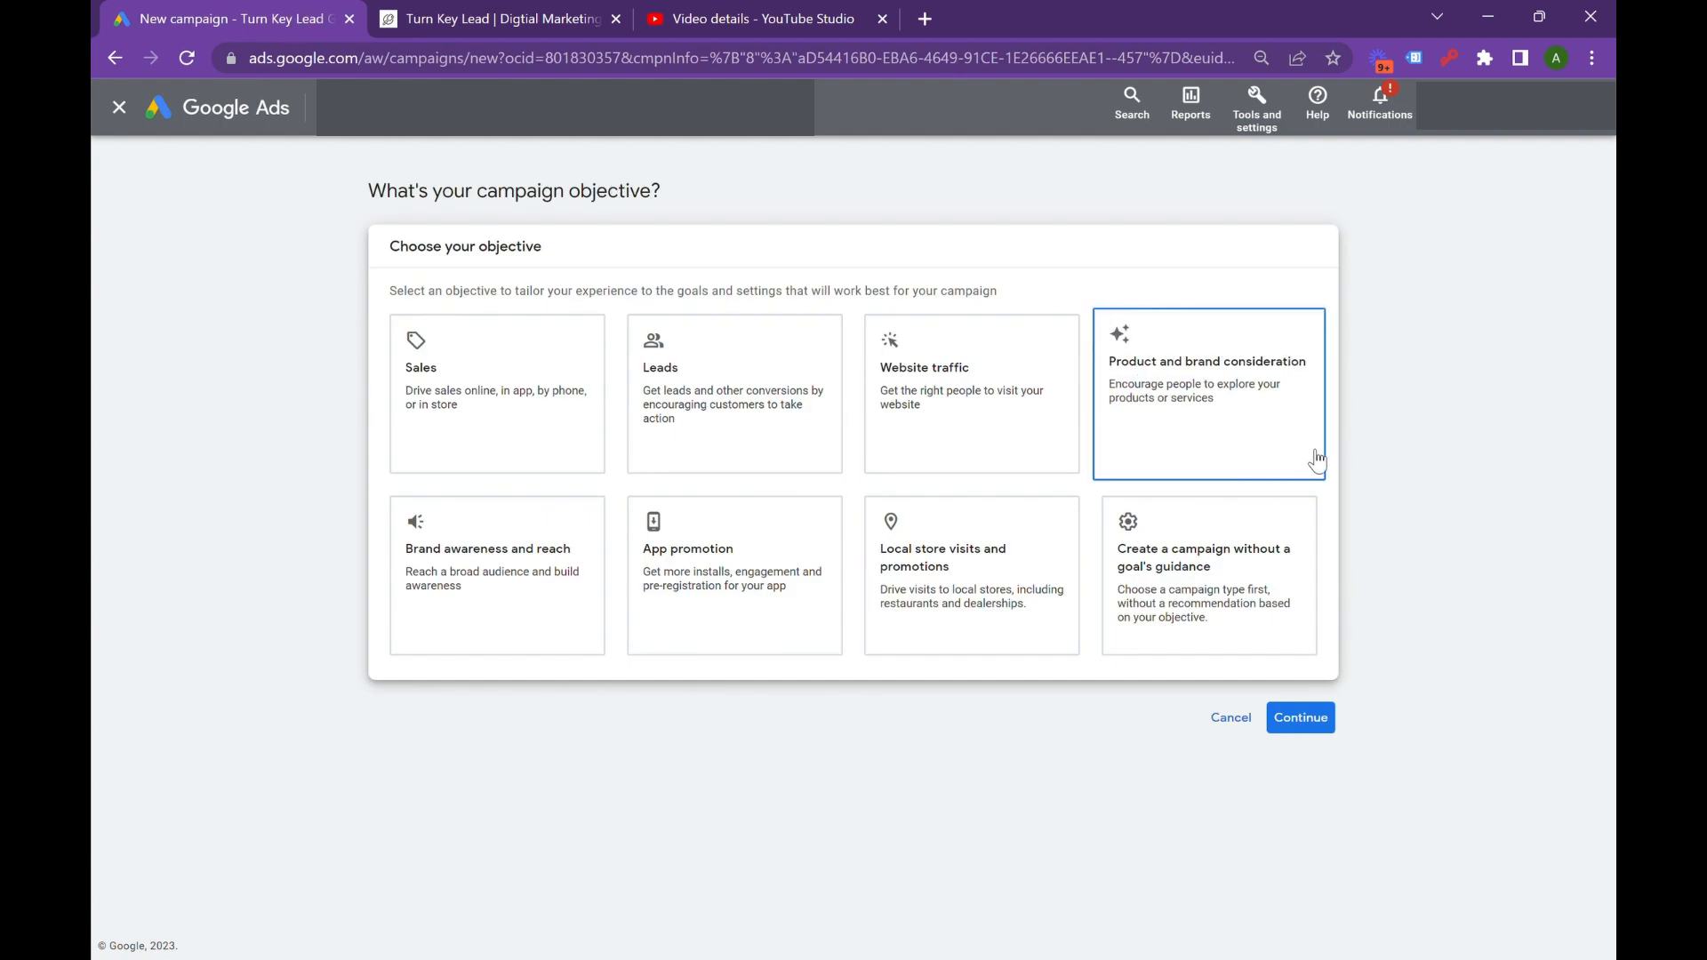
click(1177, 618)
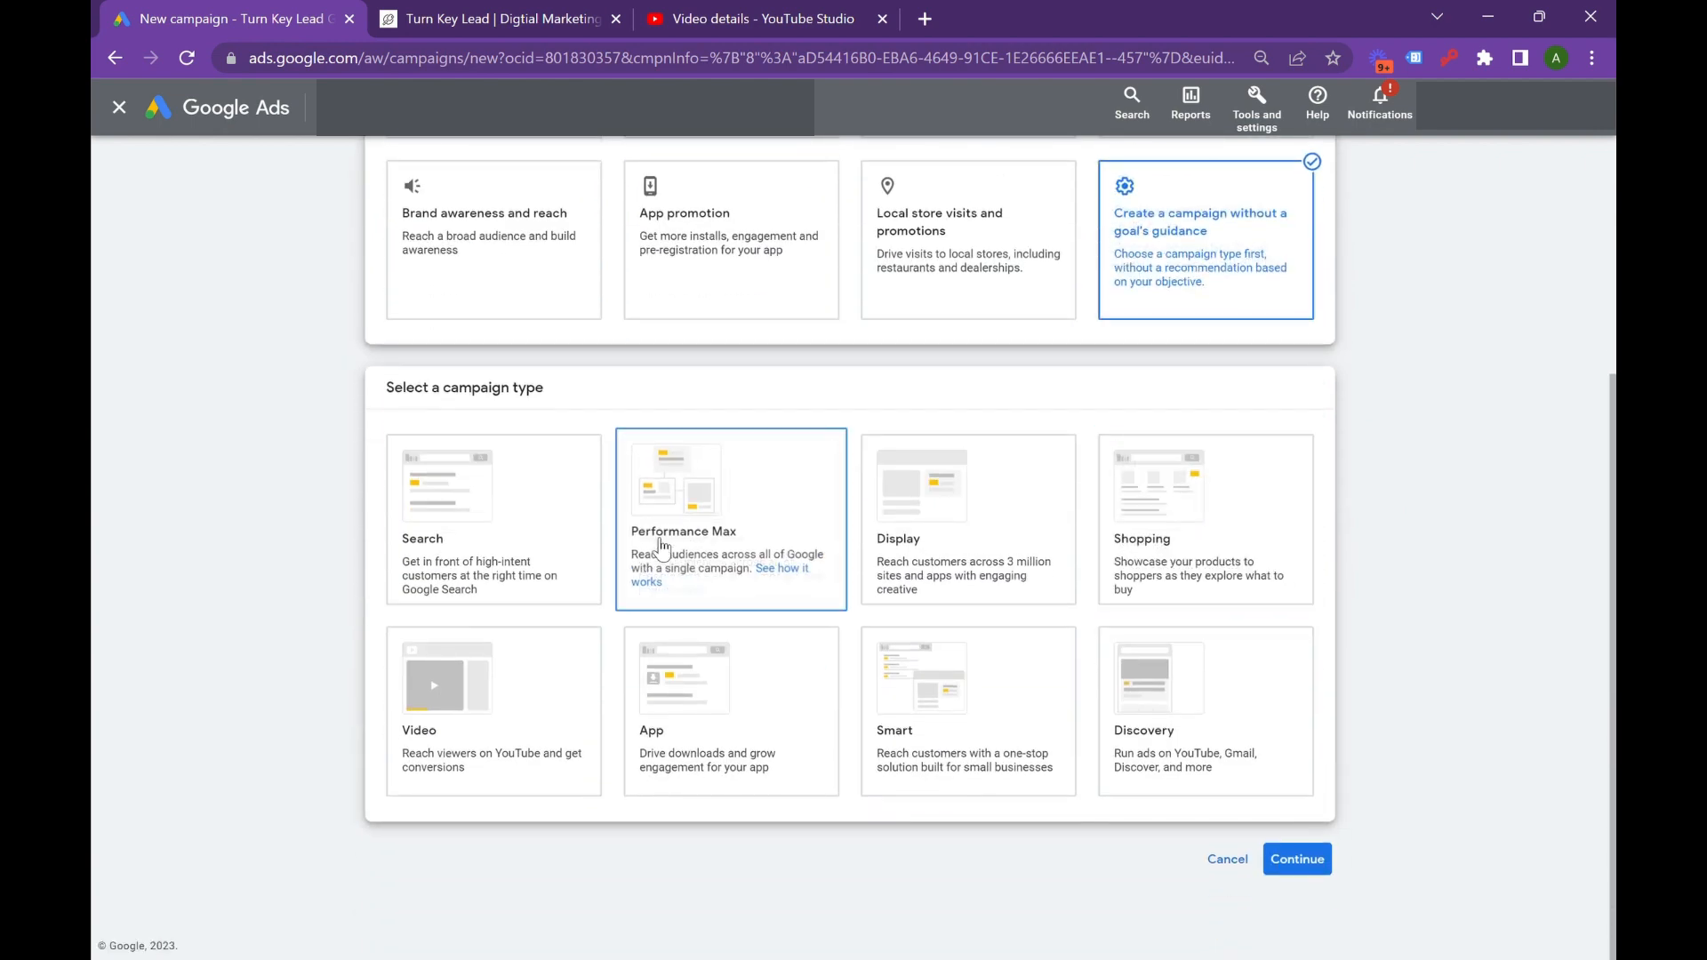
click(436, 724)
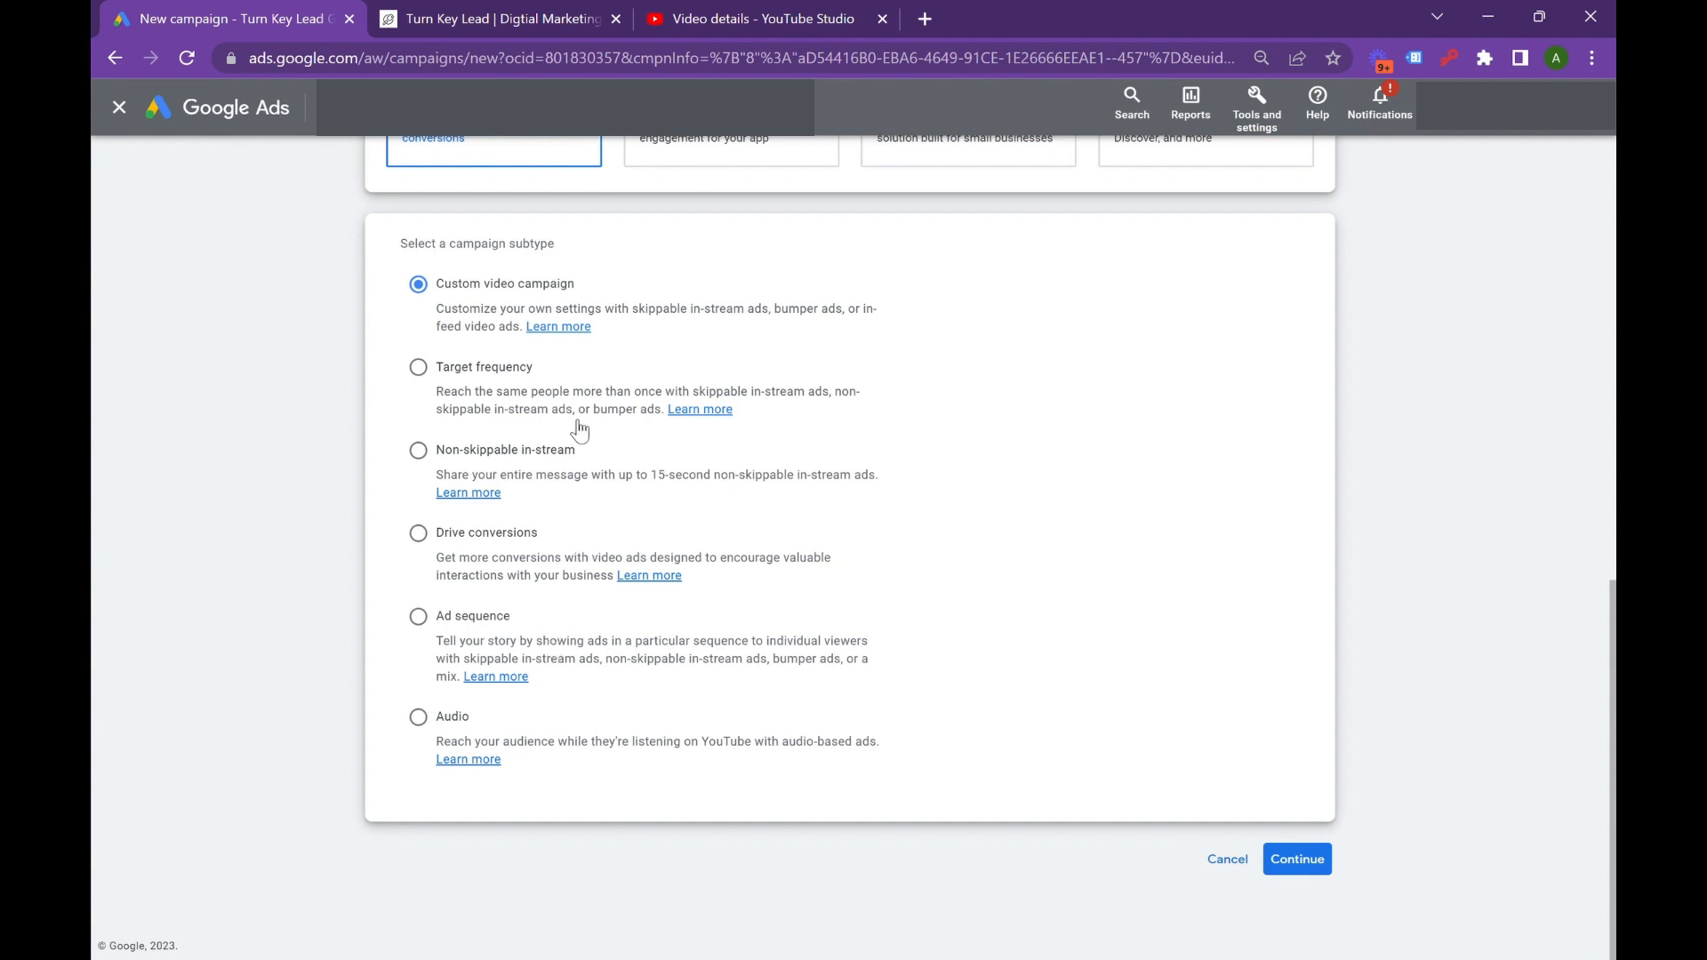
Compare the campaign subtypes, choose Custom video campaign, and continue to the campaign settings
click(418, 535)
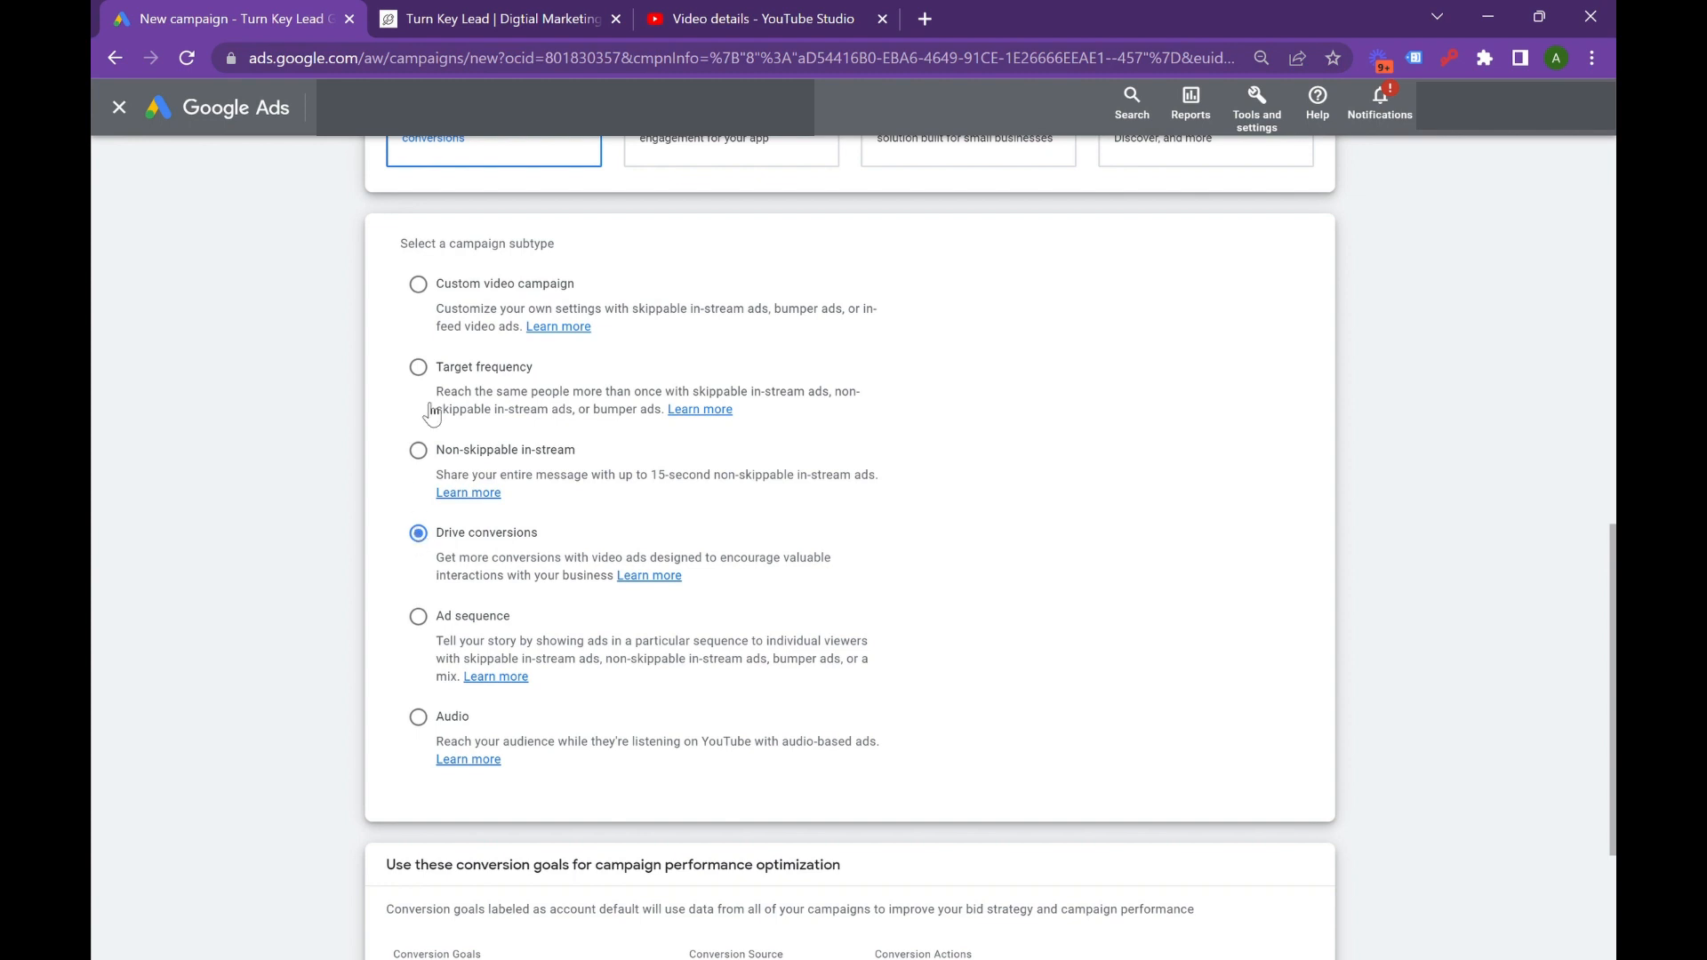
click(427, 296)
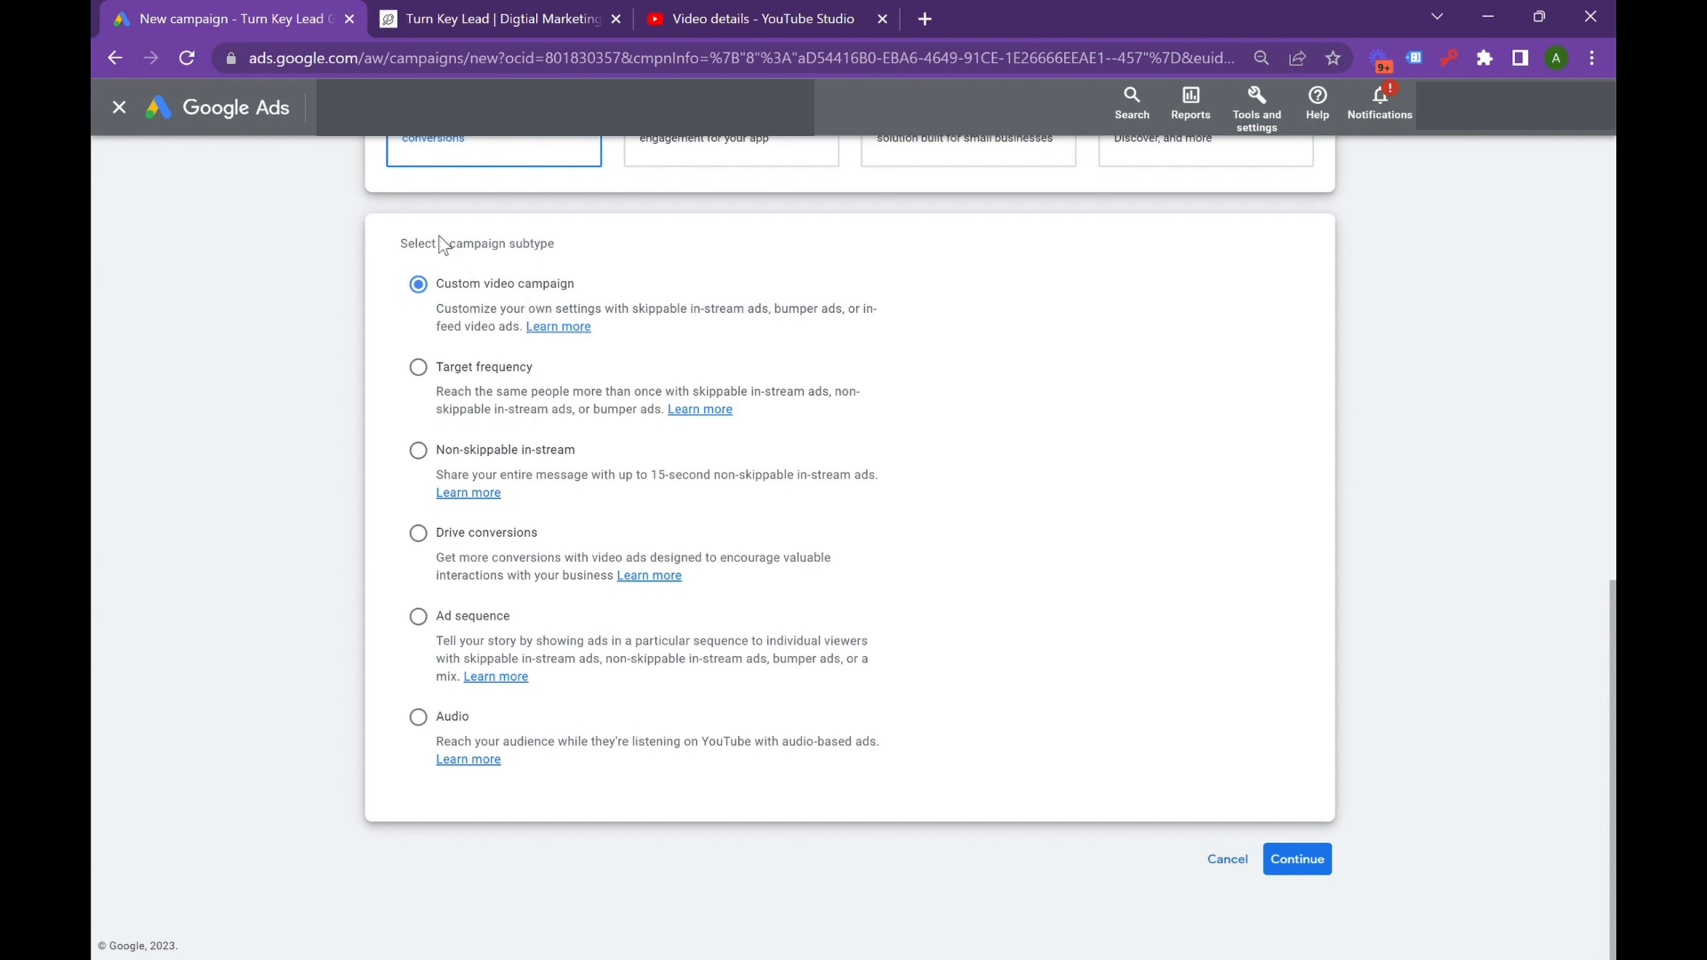
scroll(459, 271, up, 2)
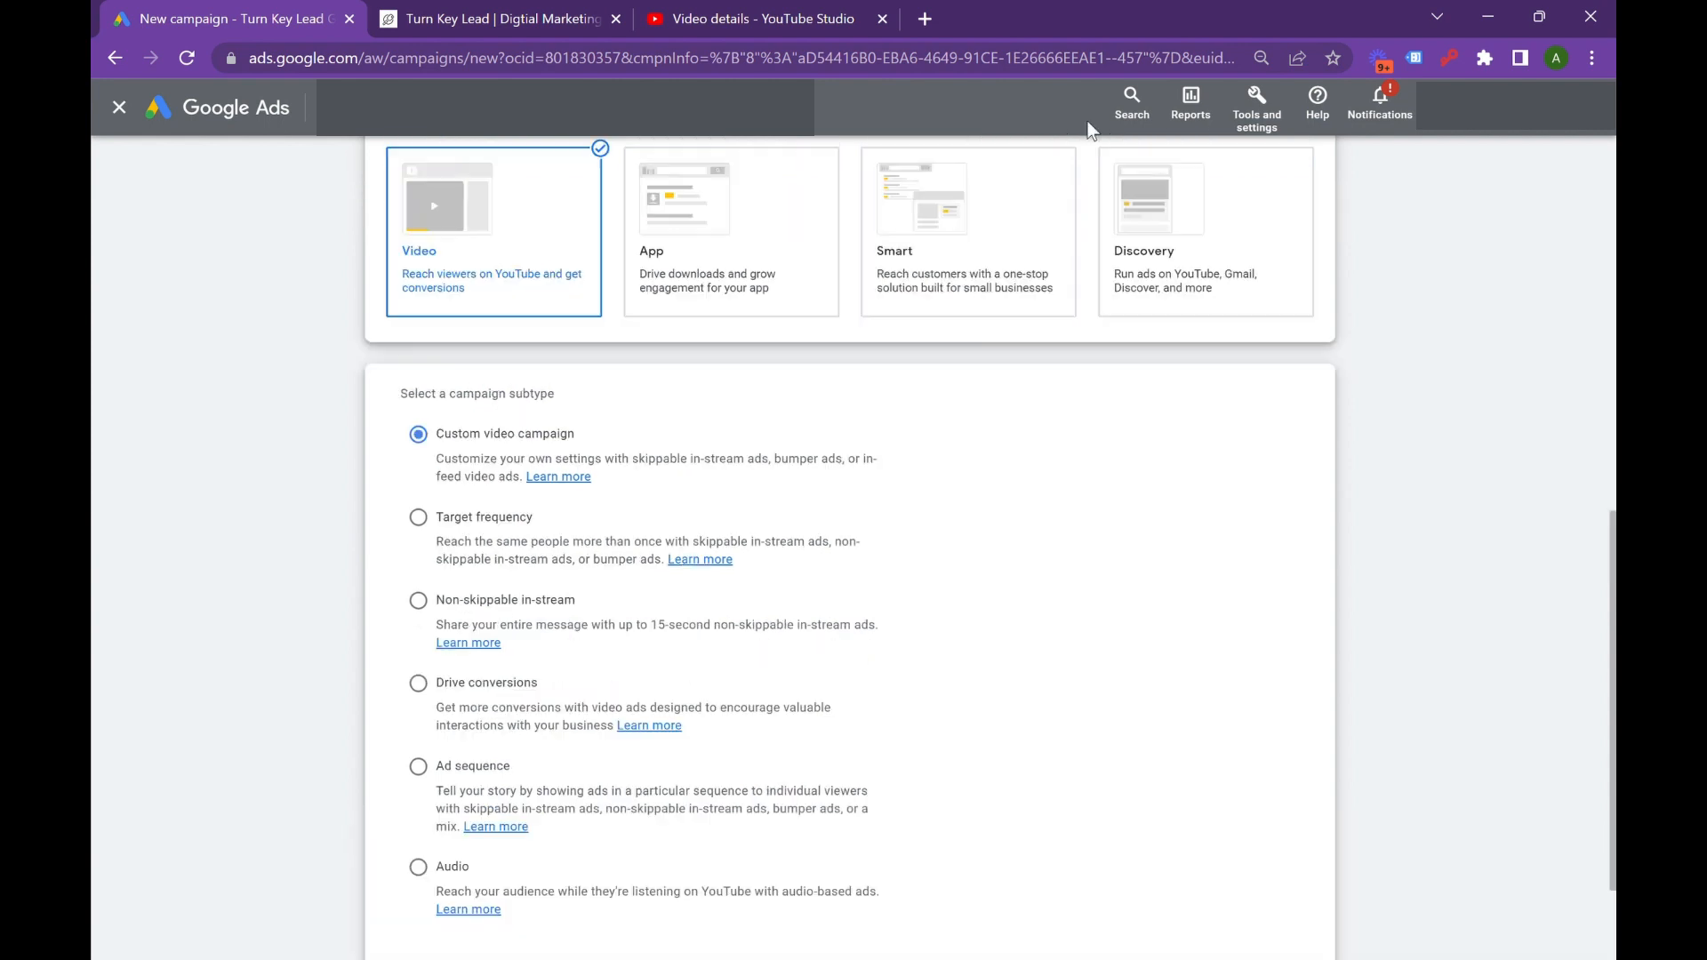
scroll(886, 494, down, 2)
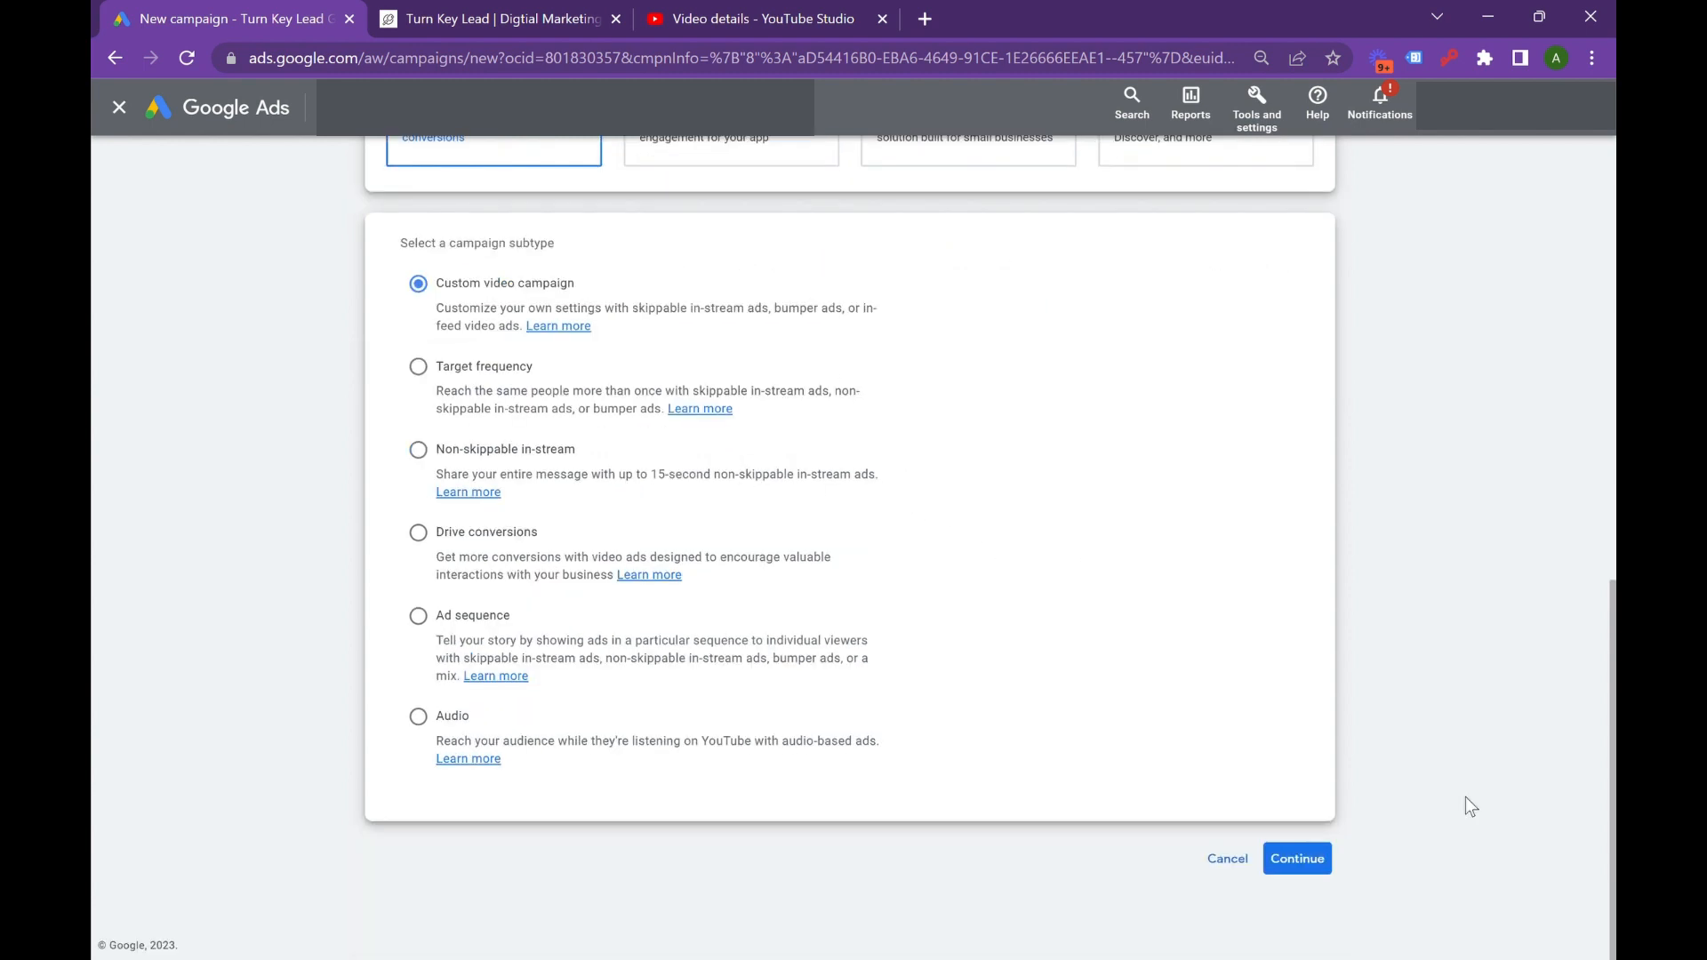
click(1316, 867)
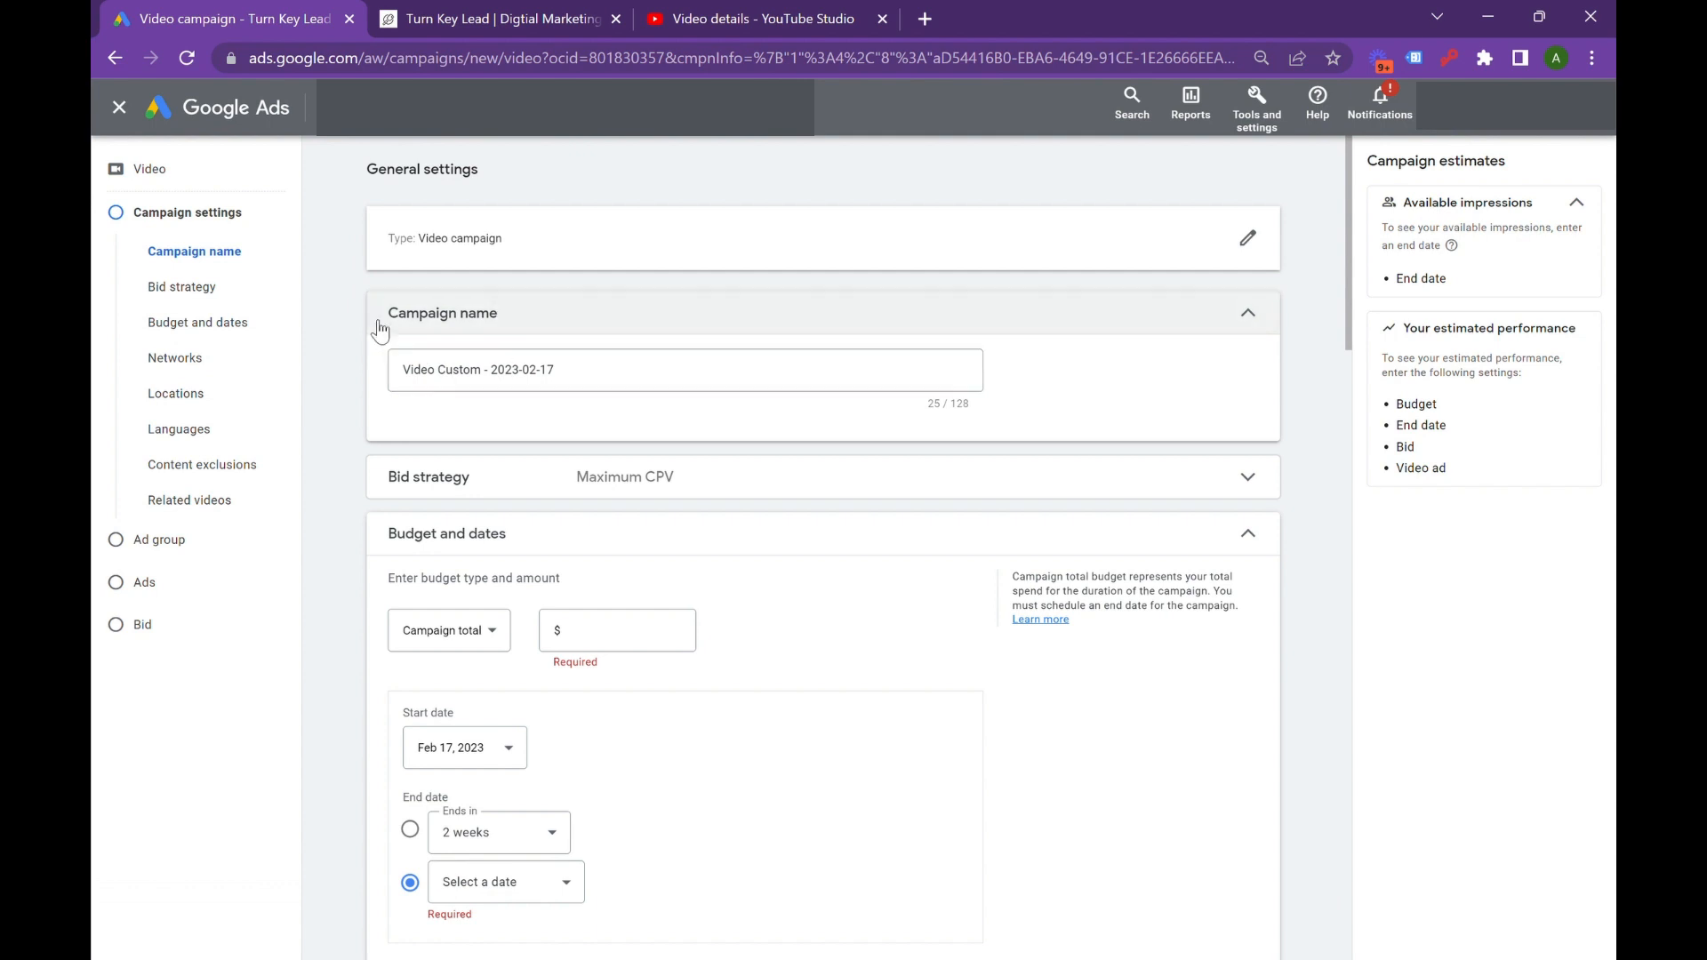
Rename the campaign as "YouTube - Nationwide - mCPV - Remarketing"
double_click(637, 378)
key(ctrl+a)
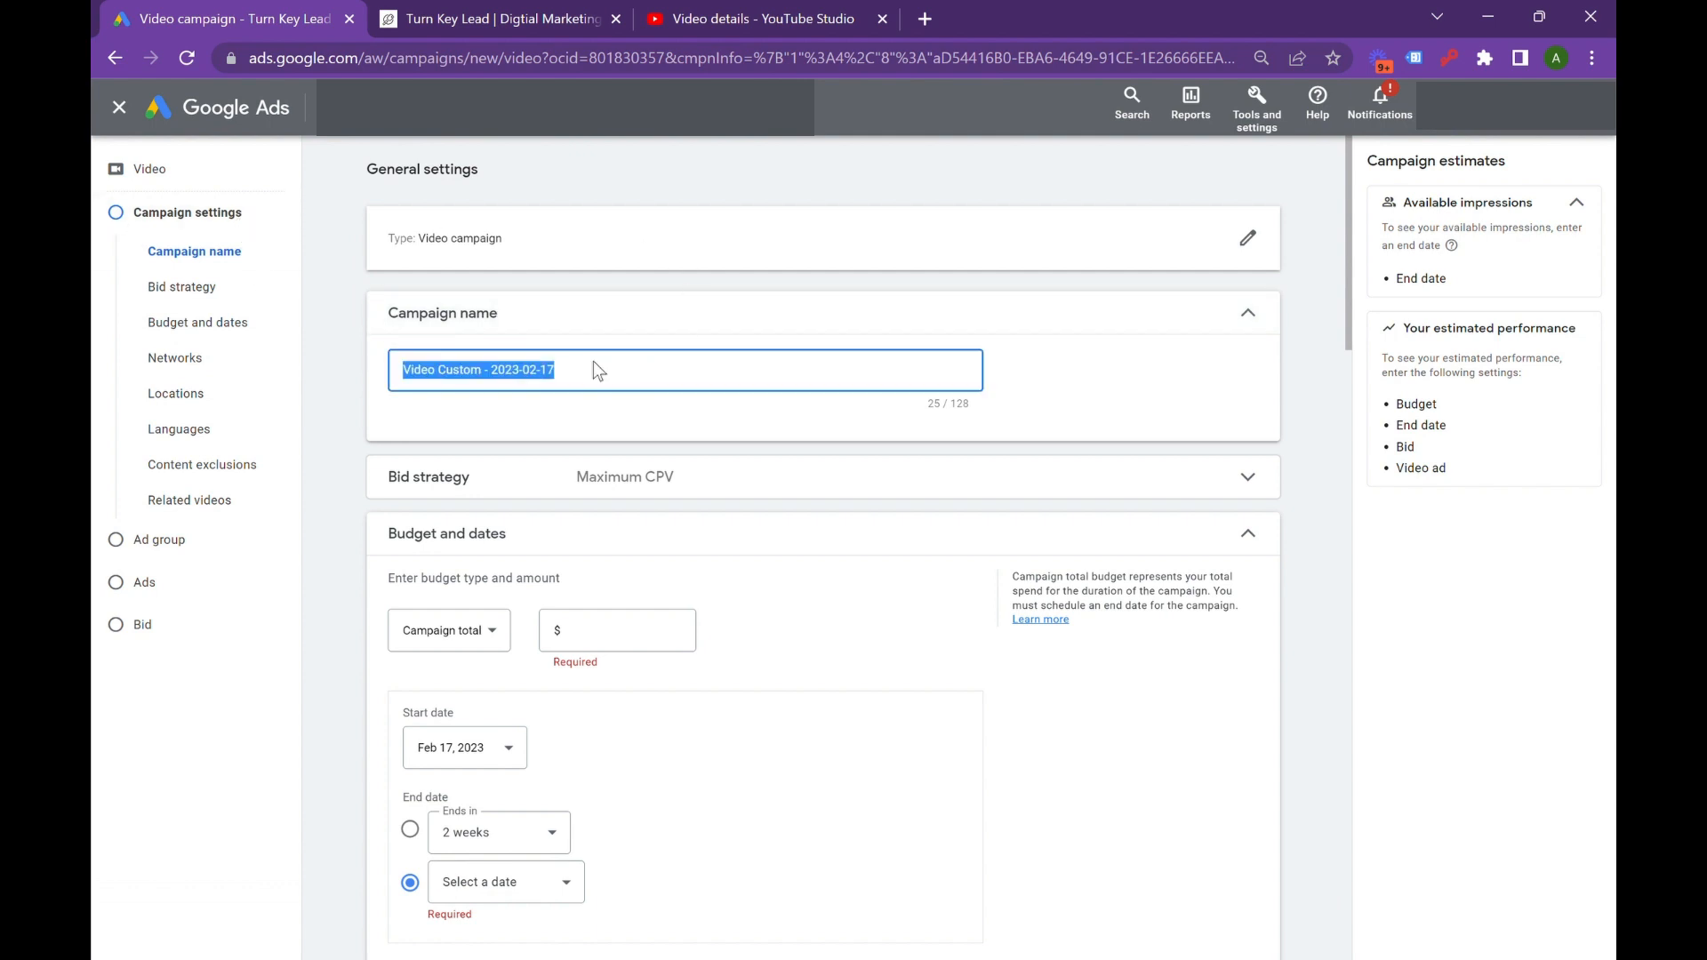
text(Yo)
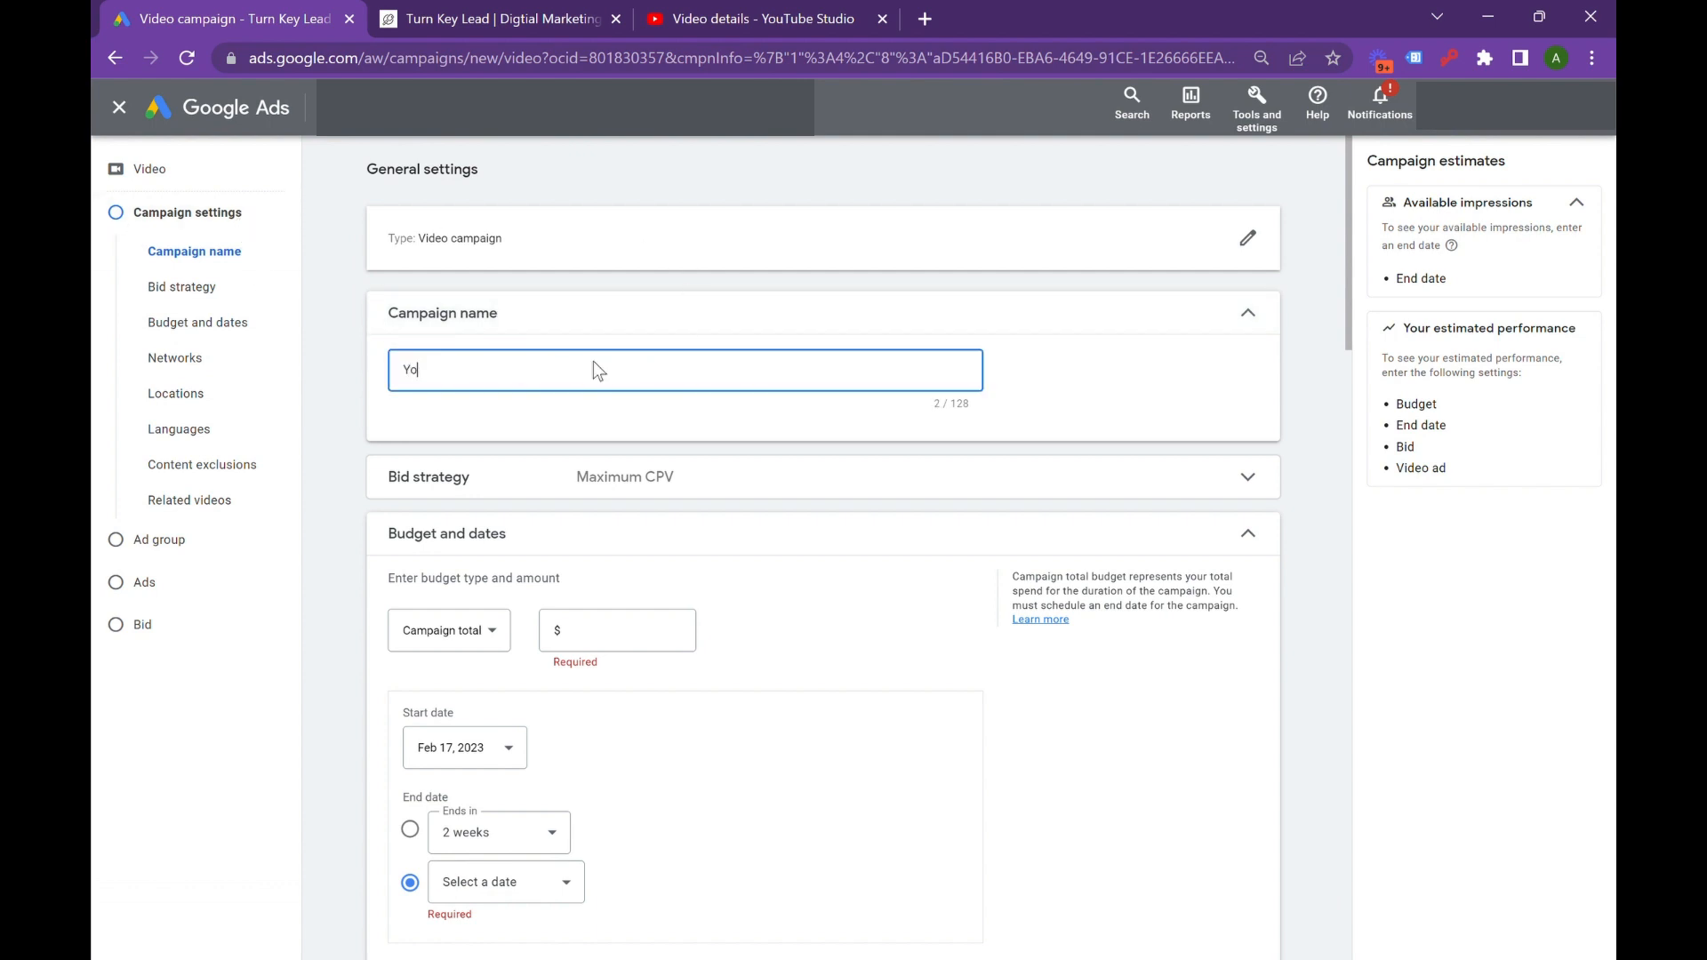
text(uTube - Nationawide -)
click(516, 379)
key(Left)
key(BackSpace)
click(550, 384)
text(CPV)
key(Left)
text(m)
key(End)
text(- )
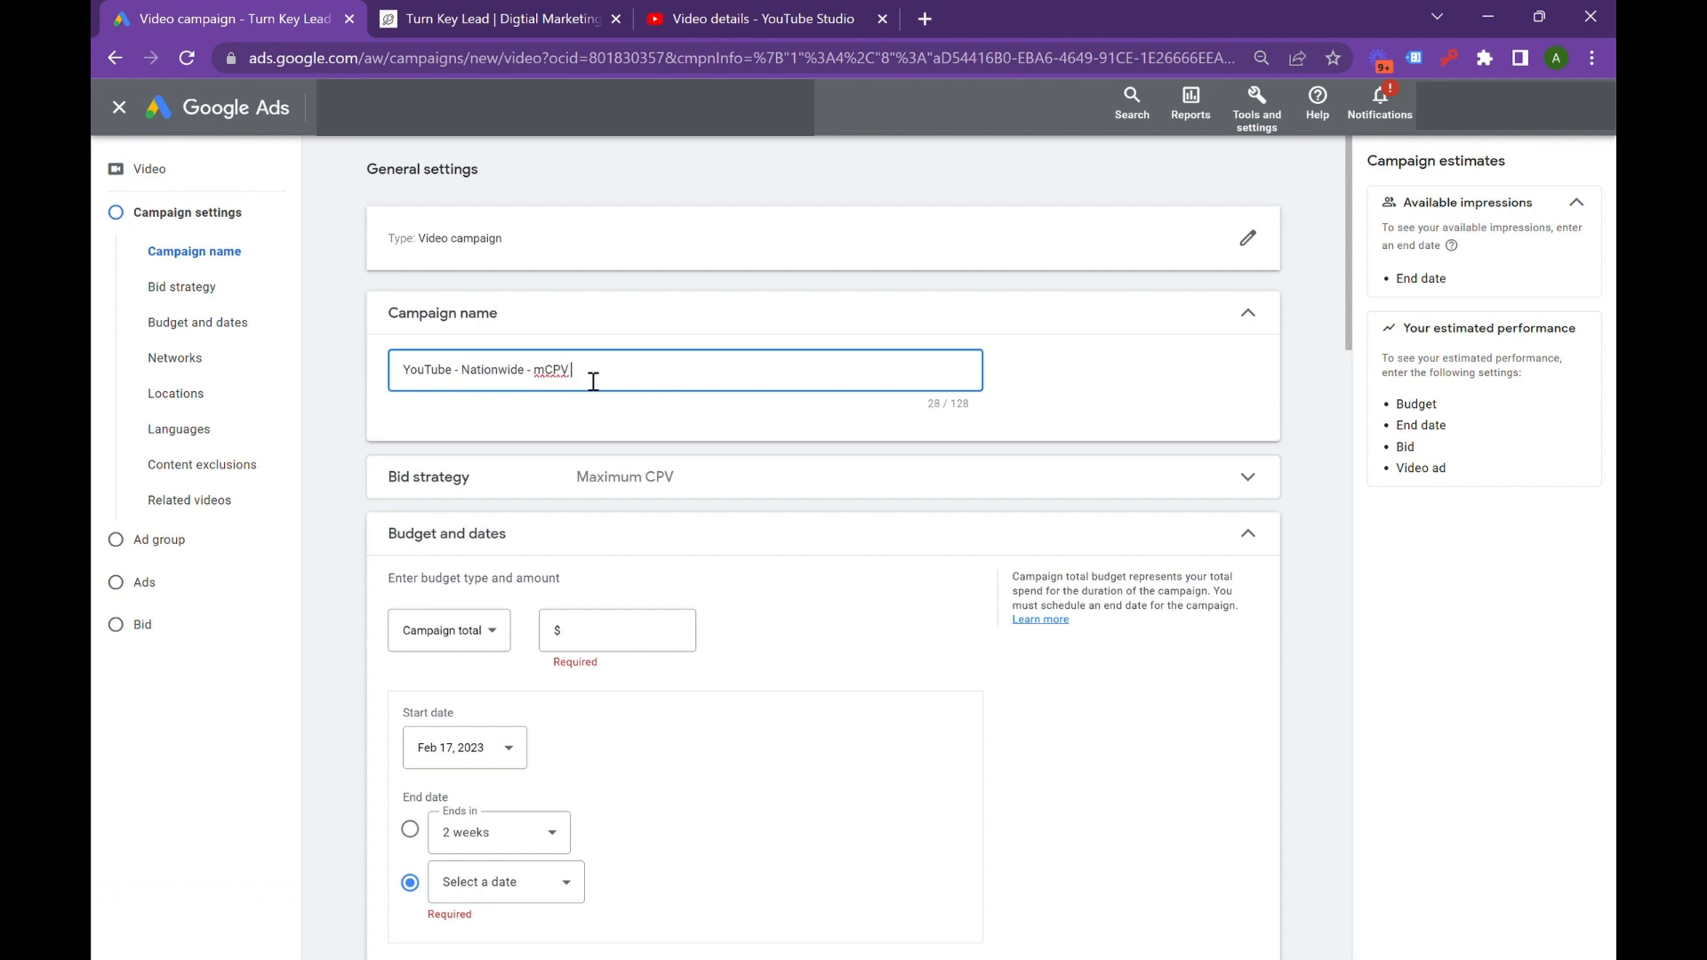
text(Ream)
key(BackSpace)
key(BackSpace)
text(marketing)
Review the available and unavailable bid strategies, leaving Maximum CPV selected
click(751, 486)
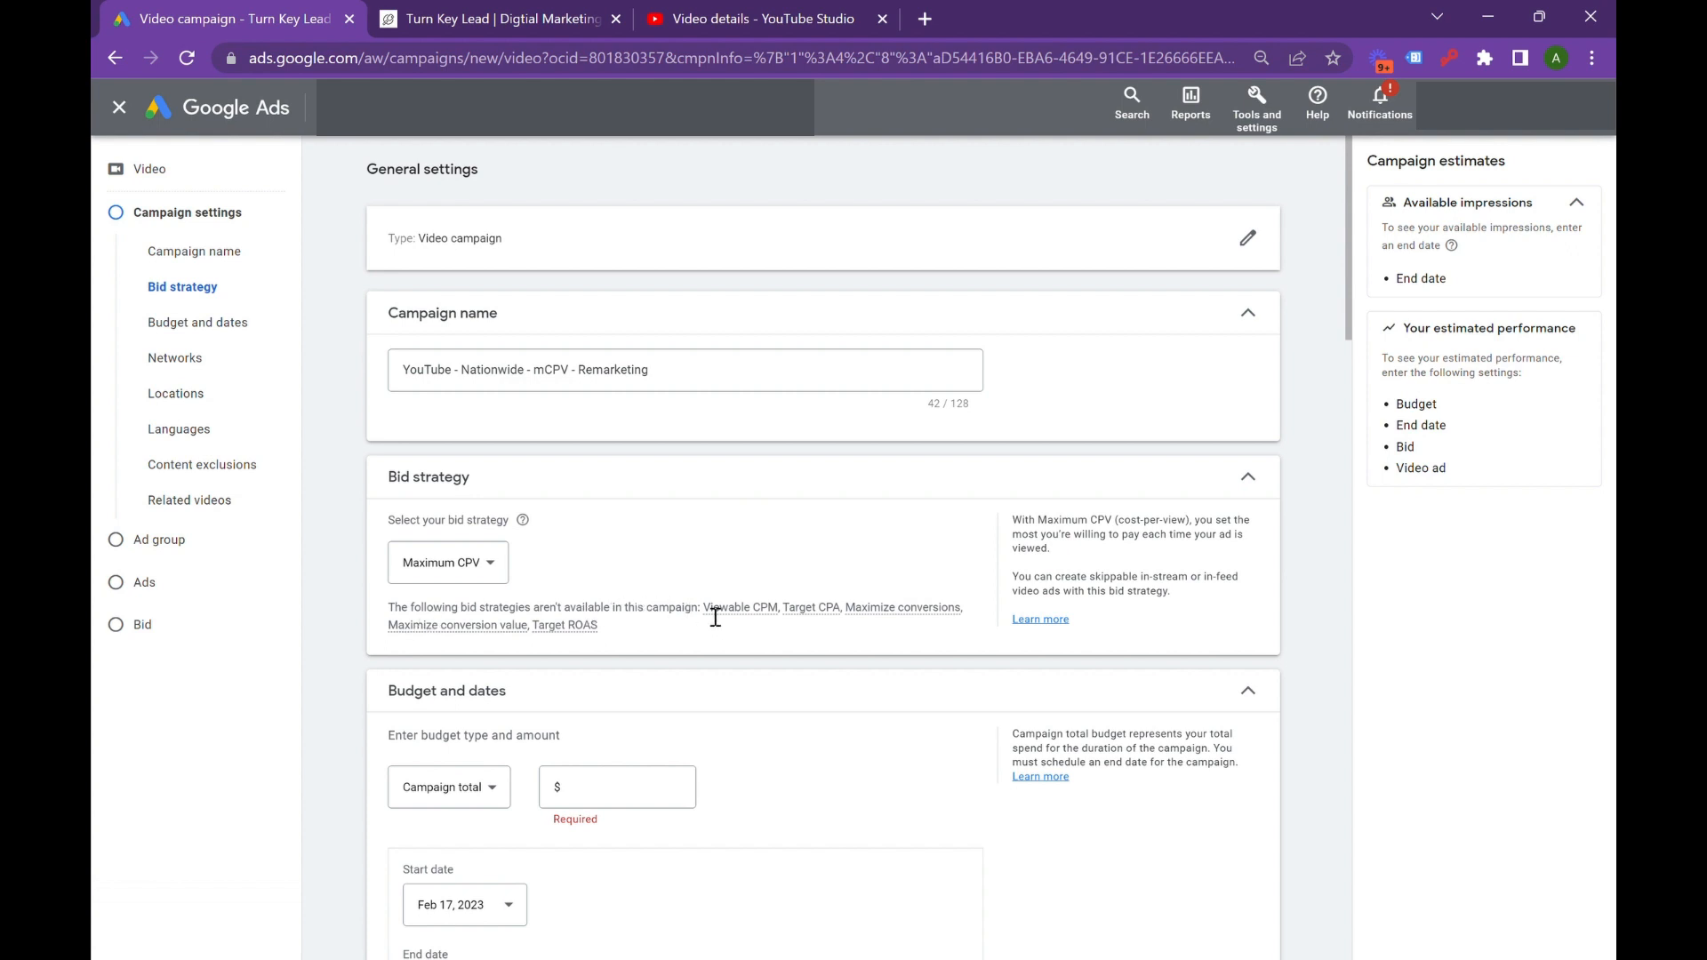
mouse_move(716, 617)
mouse_move(877, 613)
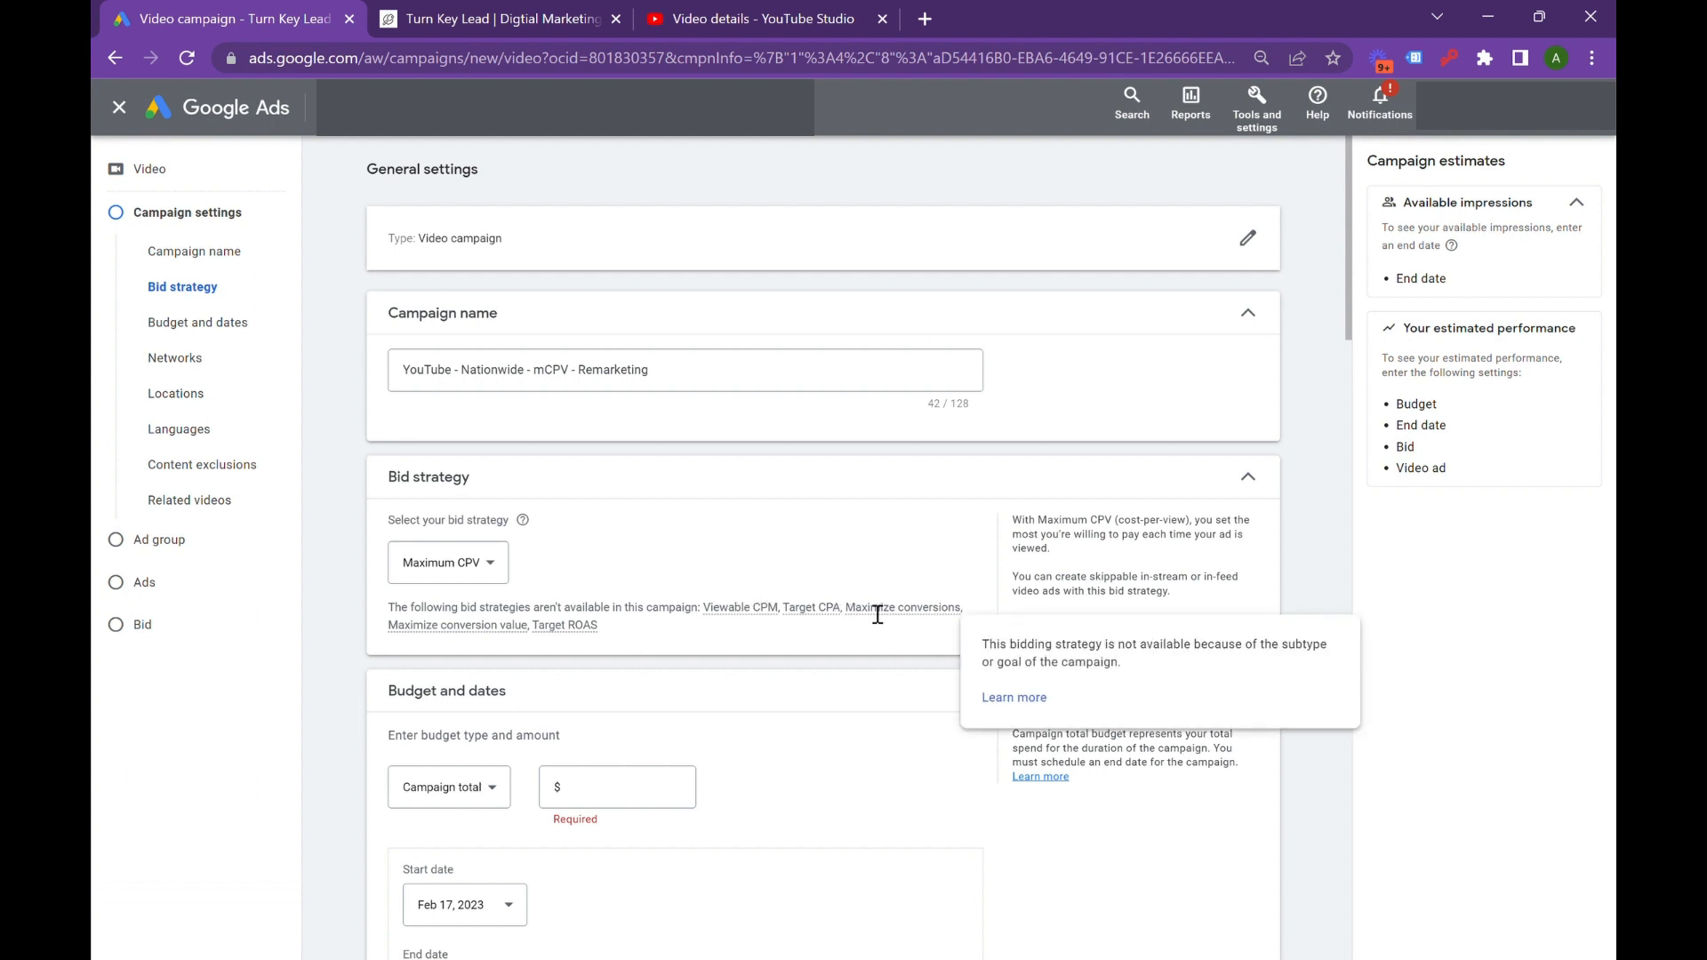
scroll(445, 498, down, 1)
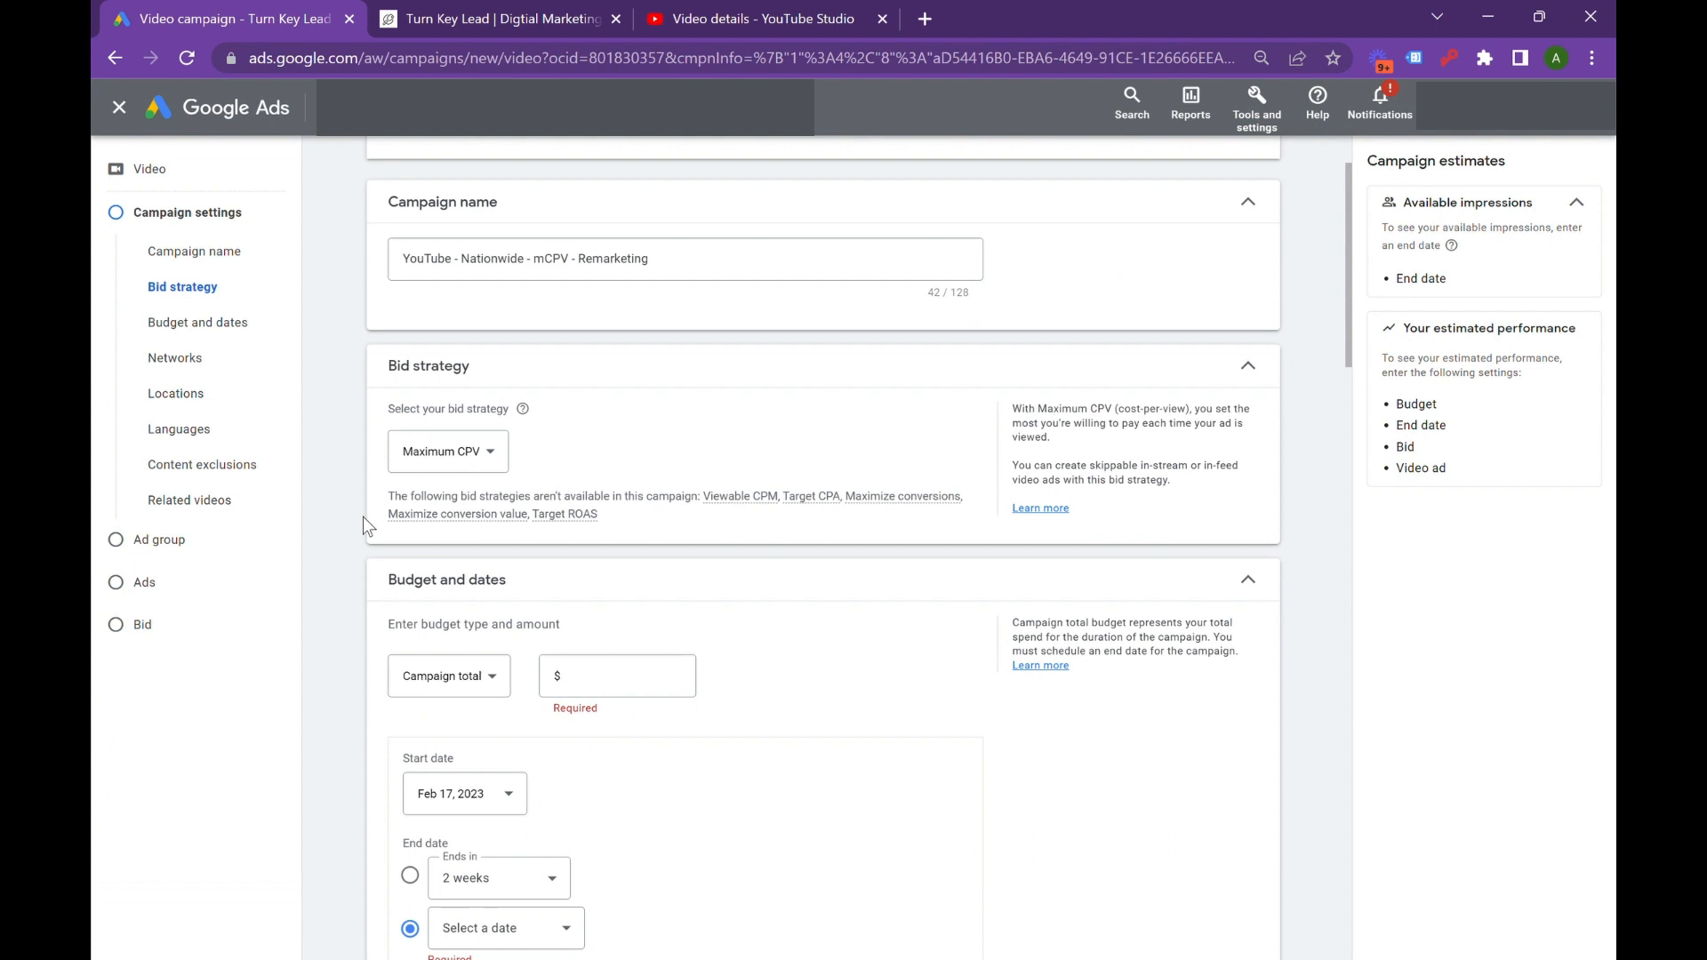
click(450, 457)
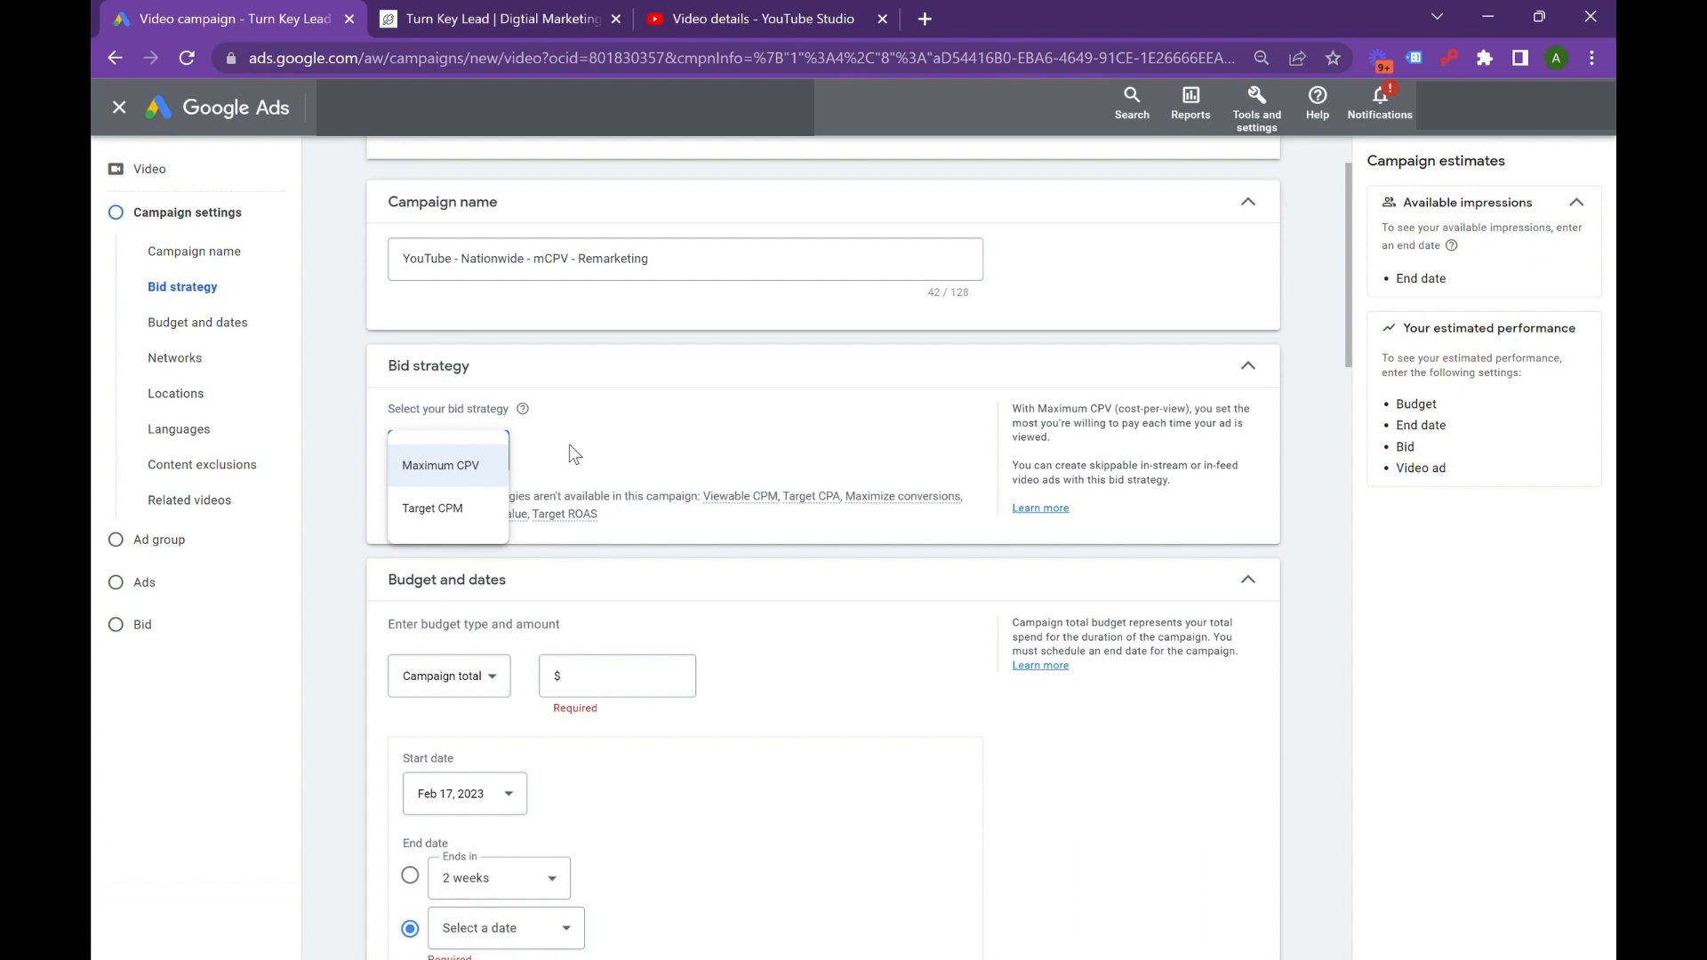
click(653, 457)
Set the campaign's budget type to Daily
scroll(692, 508, down, 1)
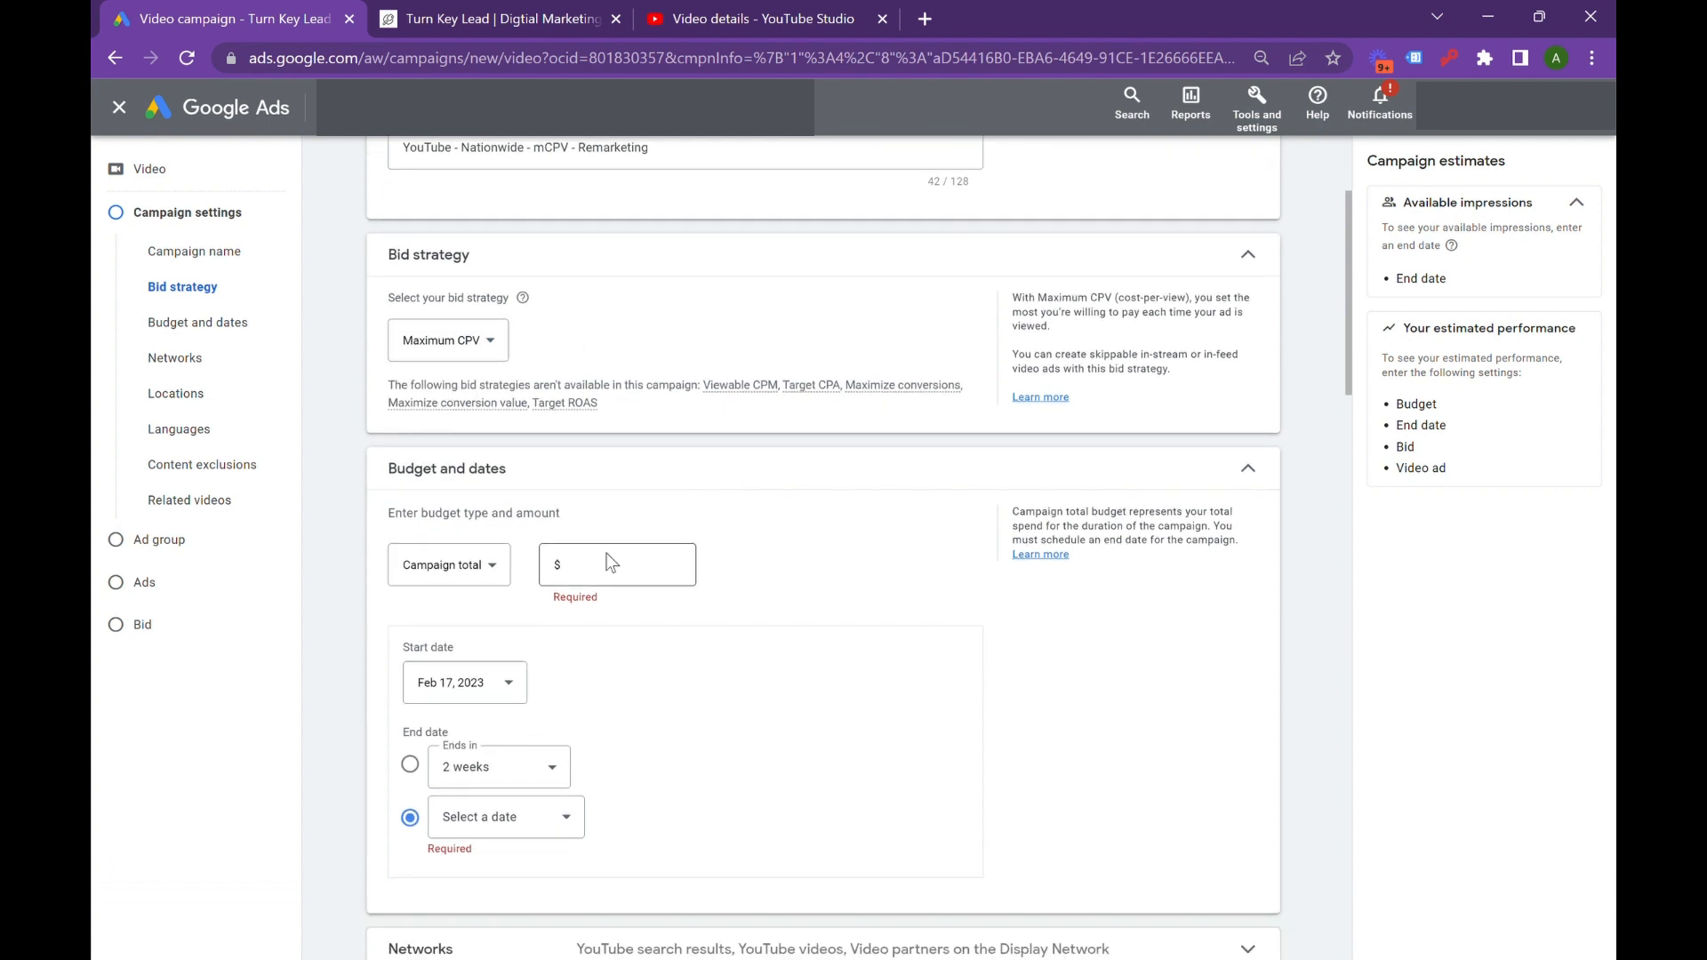
click(488, 567)
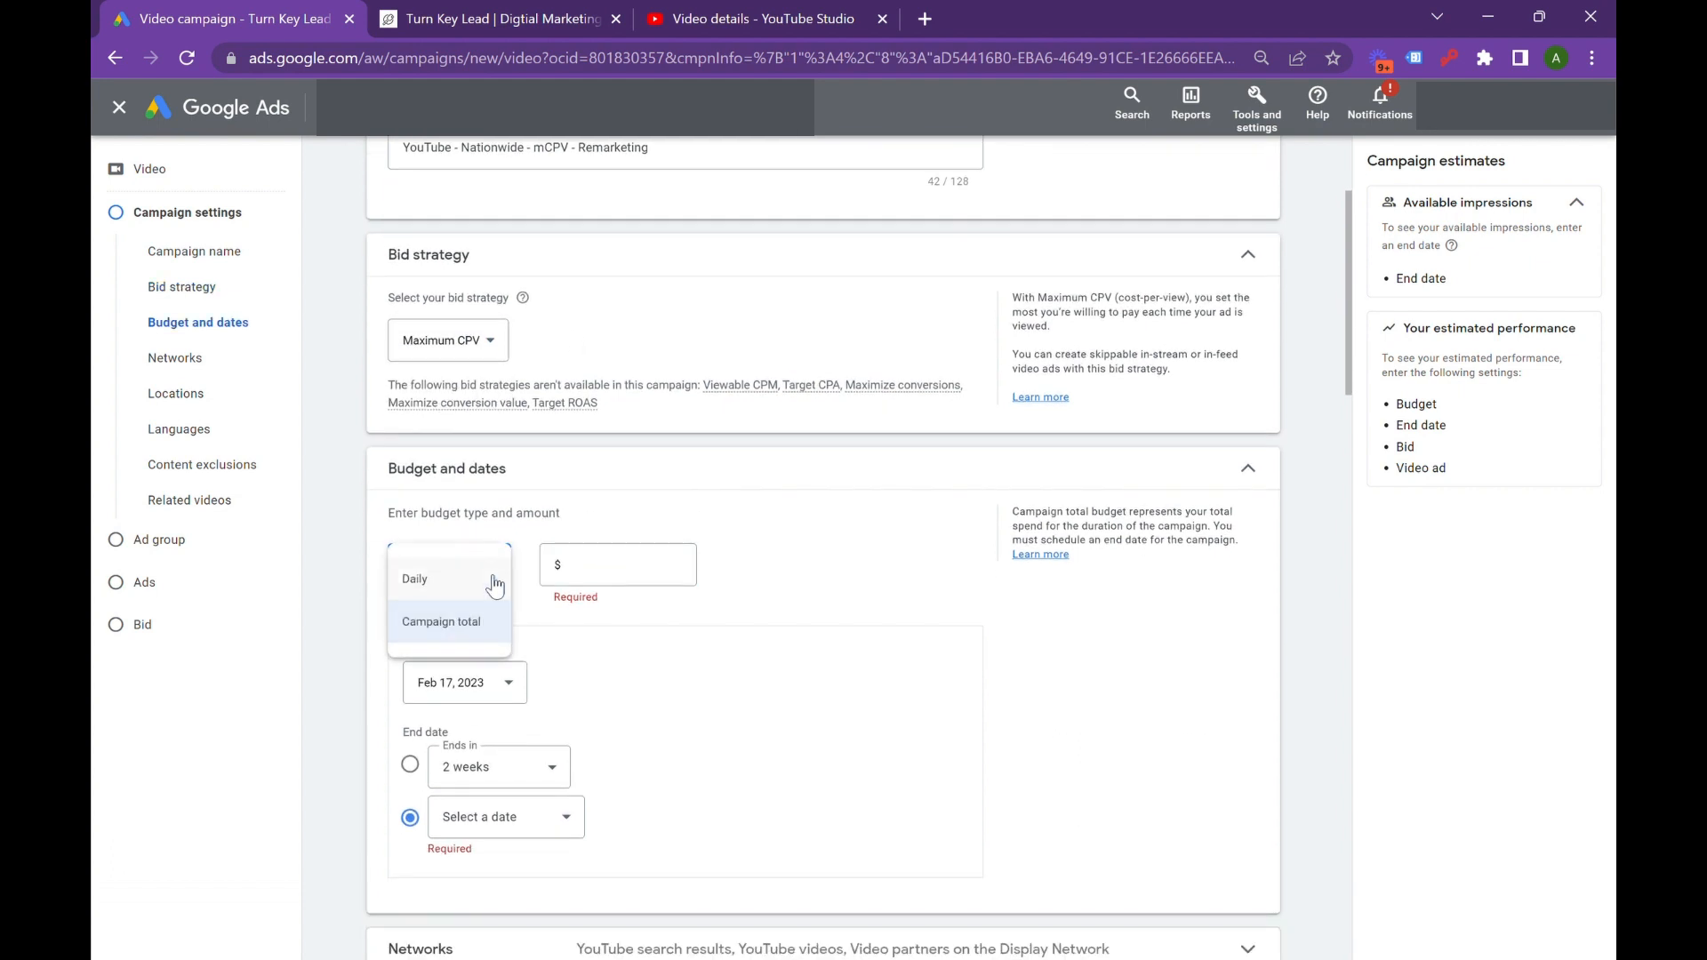
click(495, 582)
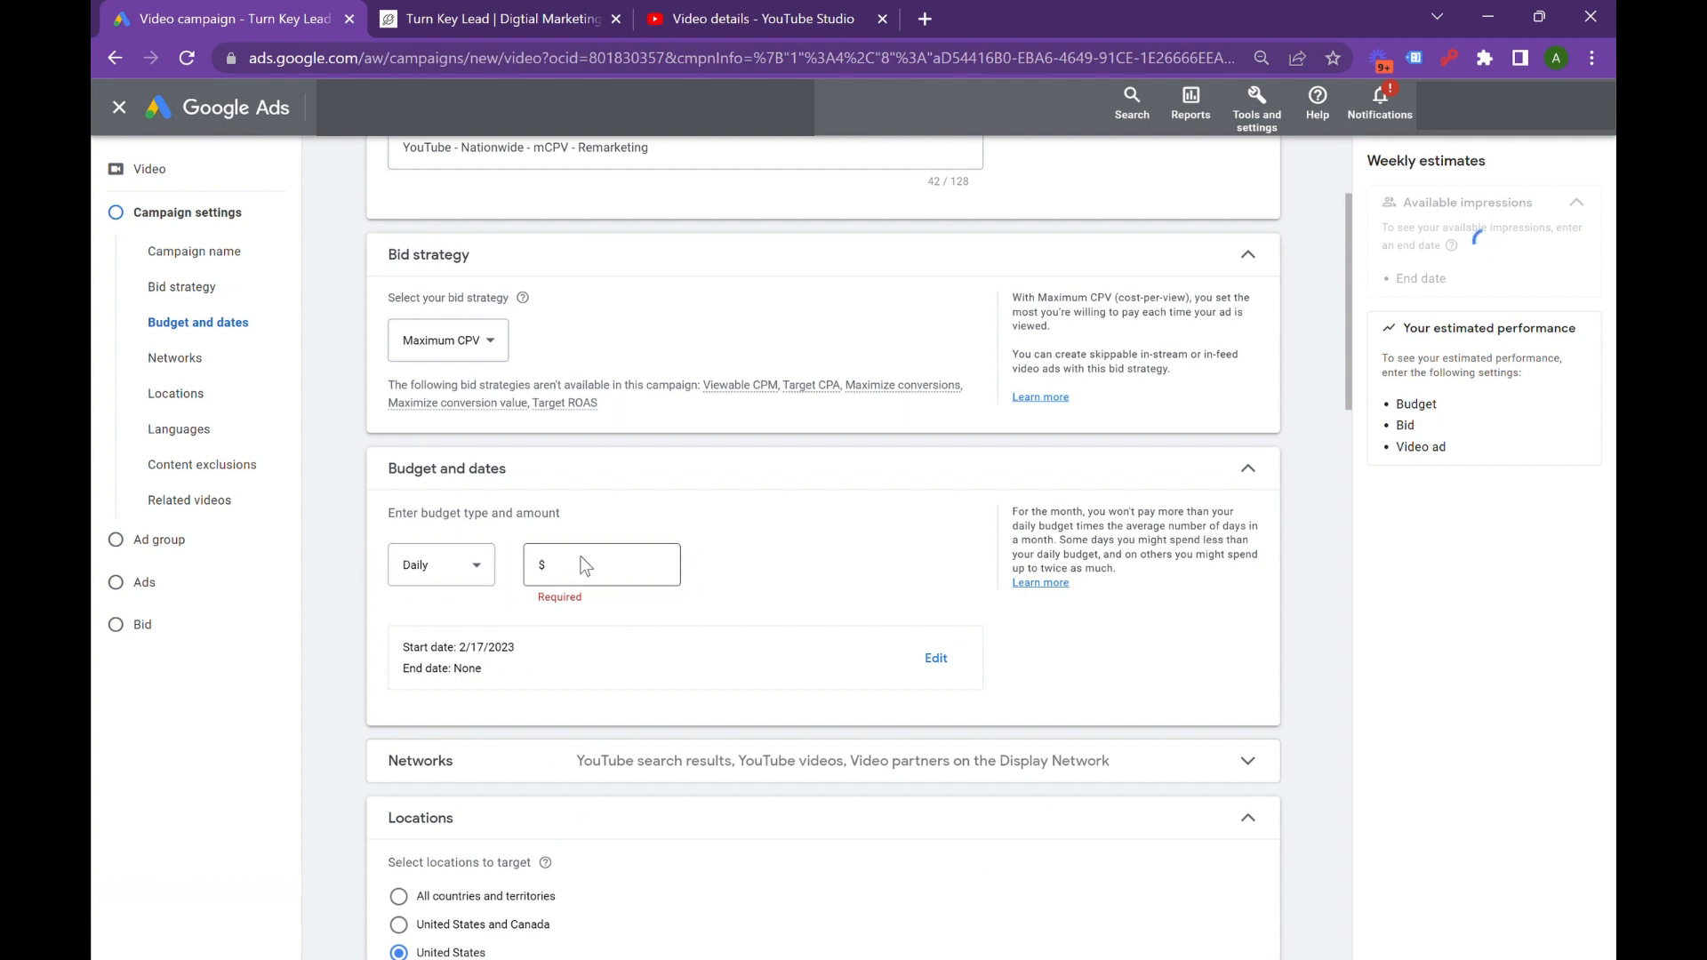
Set a campaign total budget of $300 with the campaign ending in 2 weeks
click(453, 571)
click(458, 613)
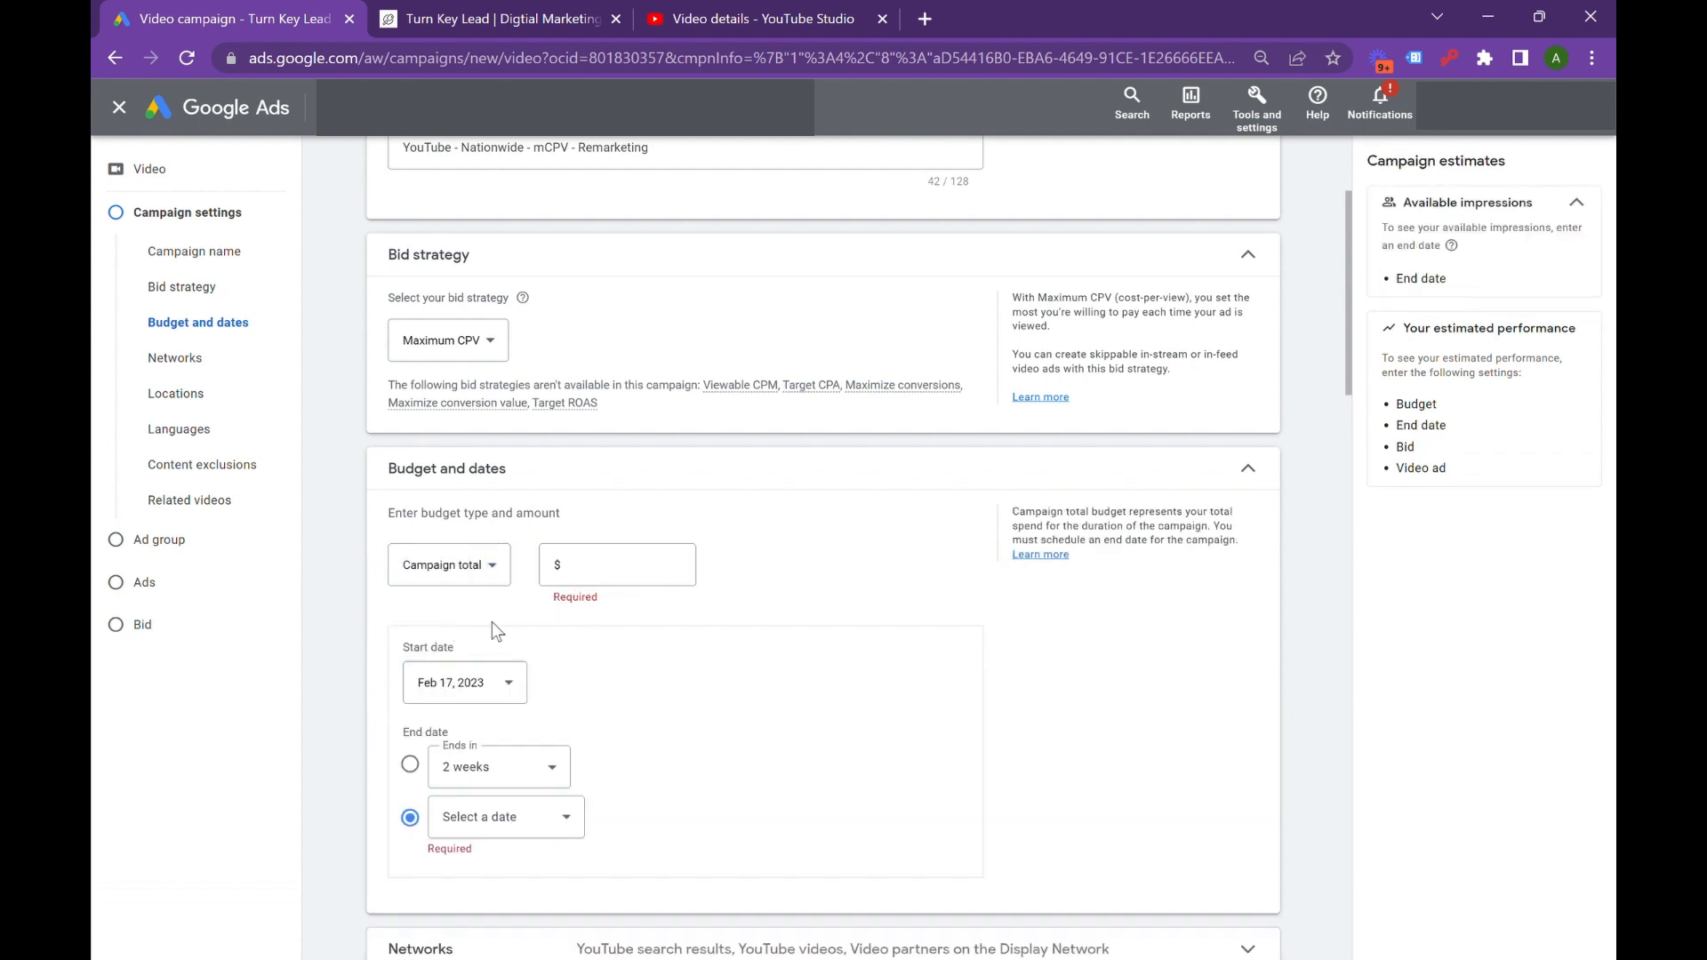
click(412, 768)
click(627, 582)
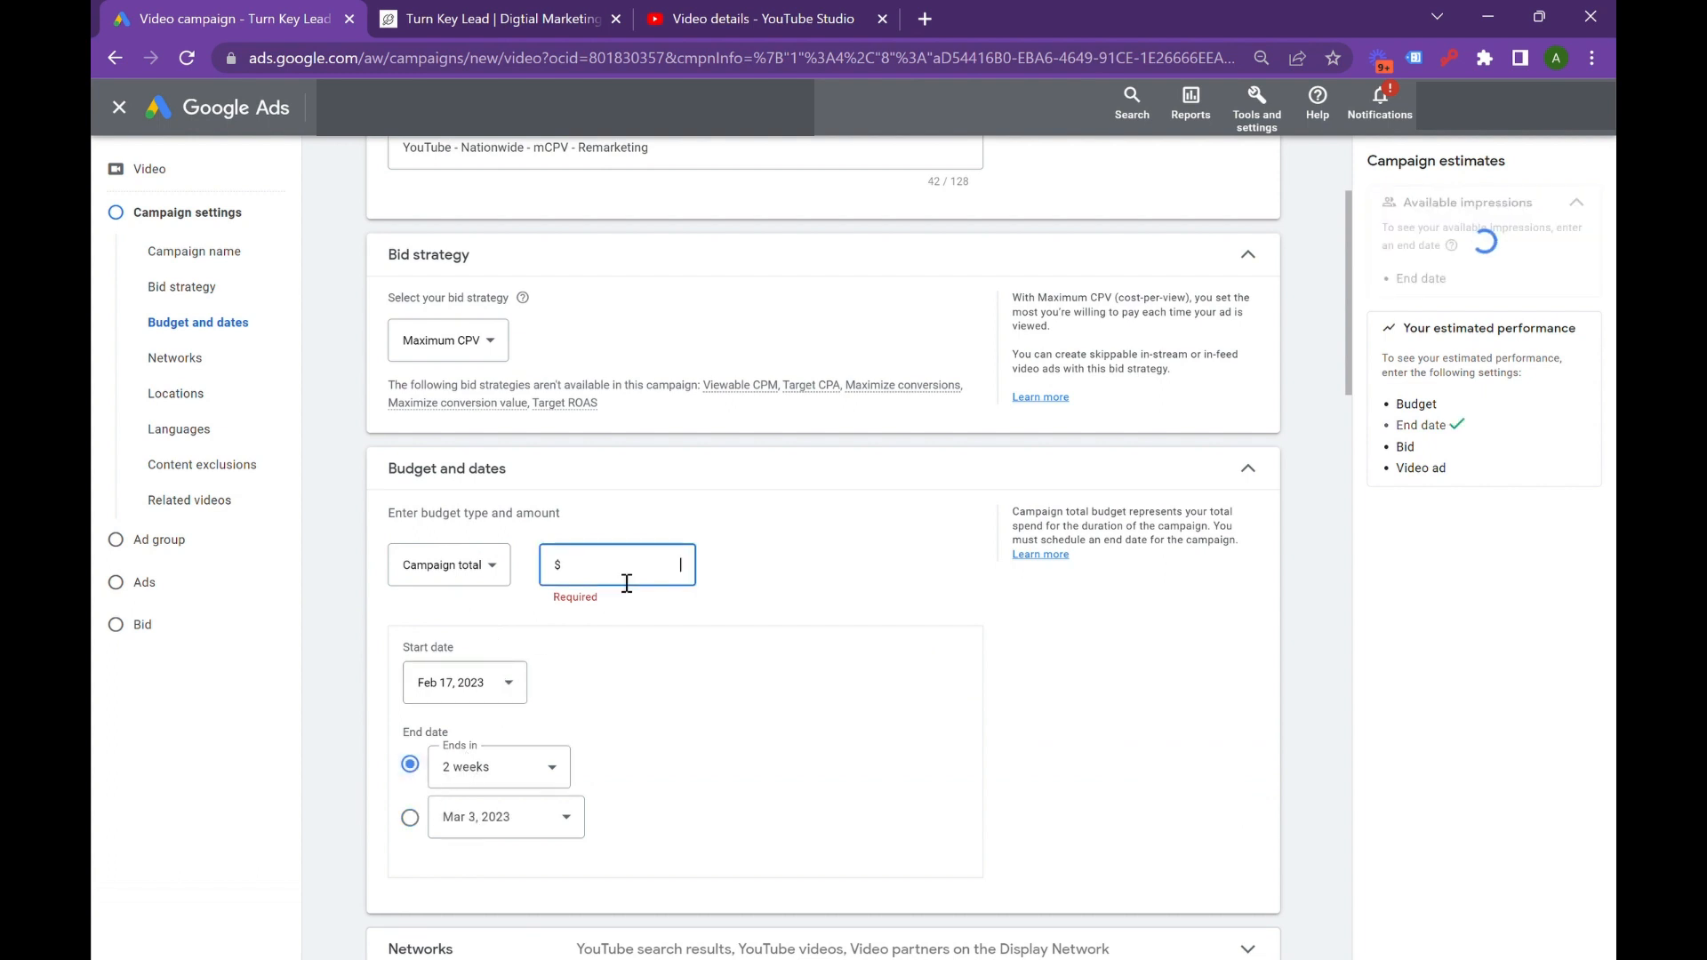
text(300)
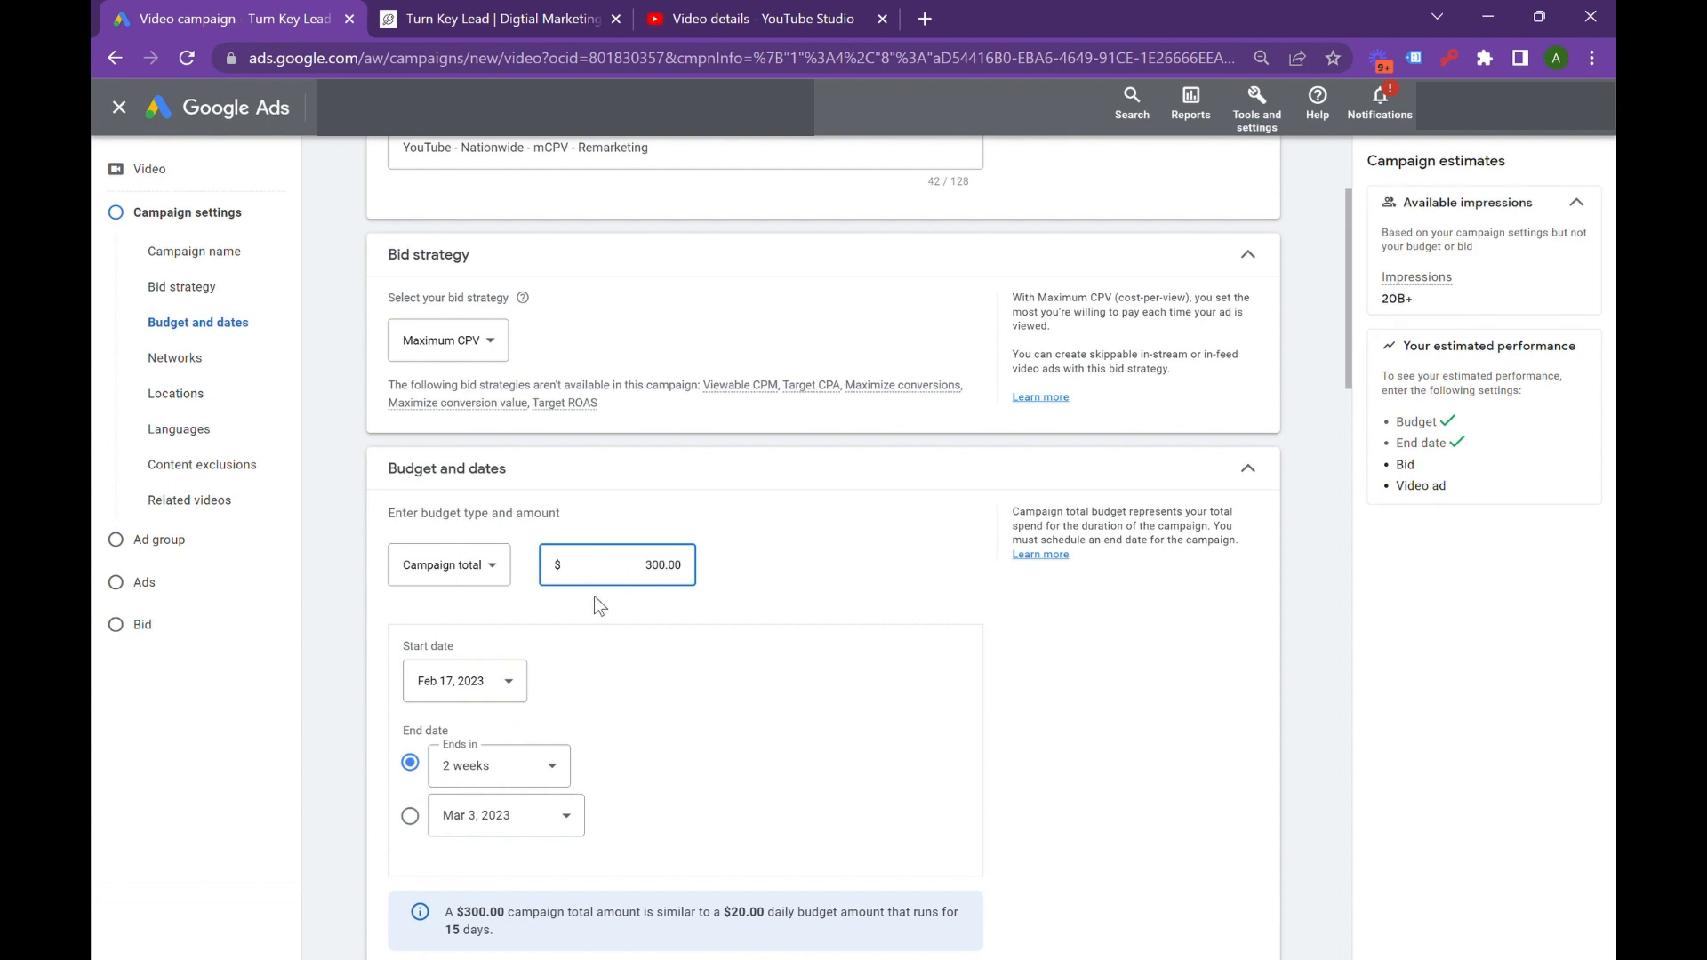
Switch the budget type back to Daily and set the amount to $20.00
click(469, 564)
click(436, 580)
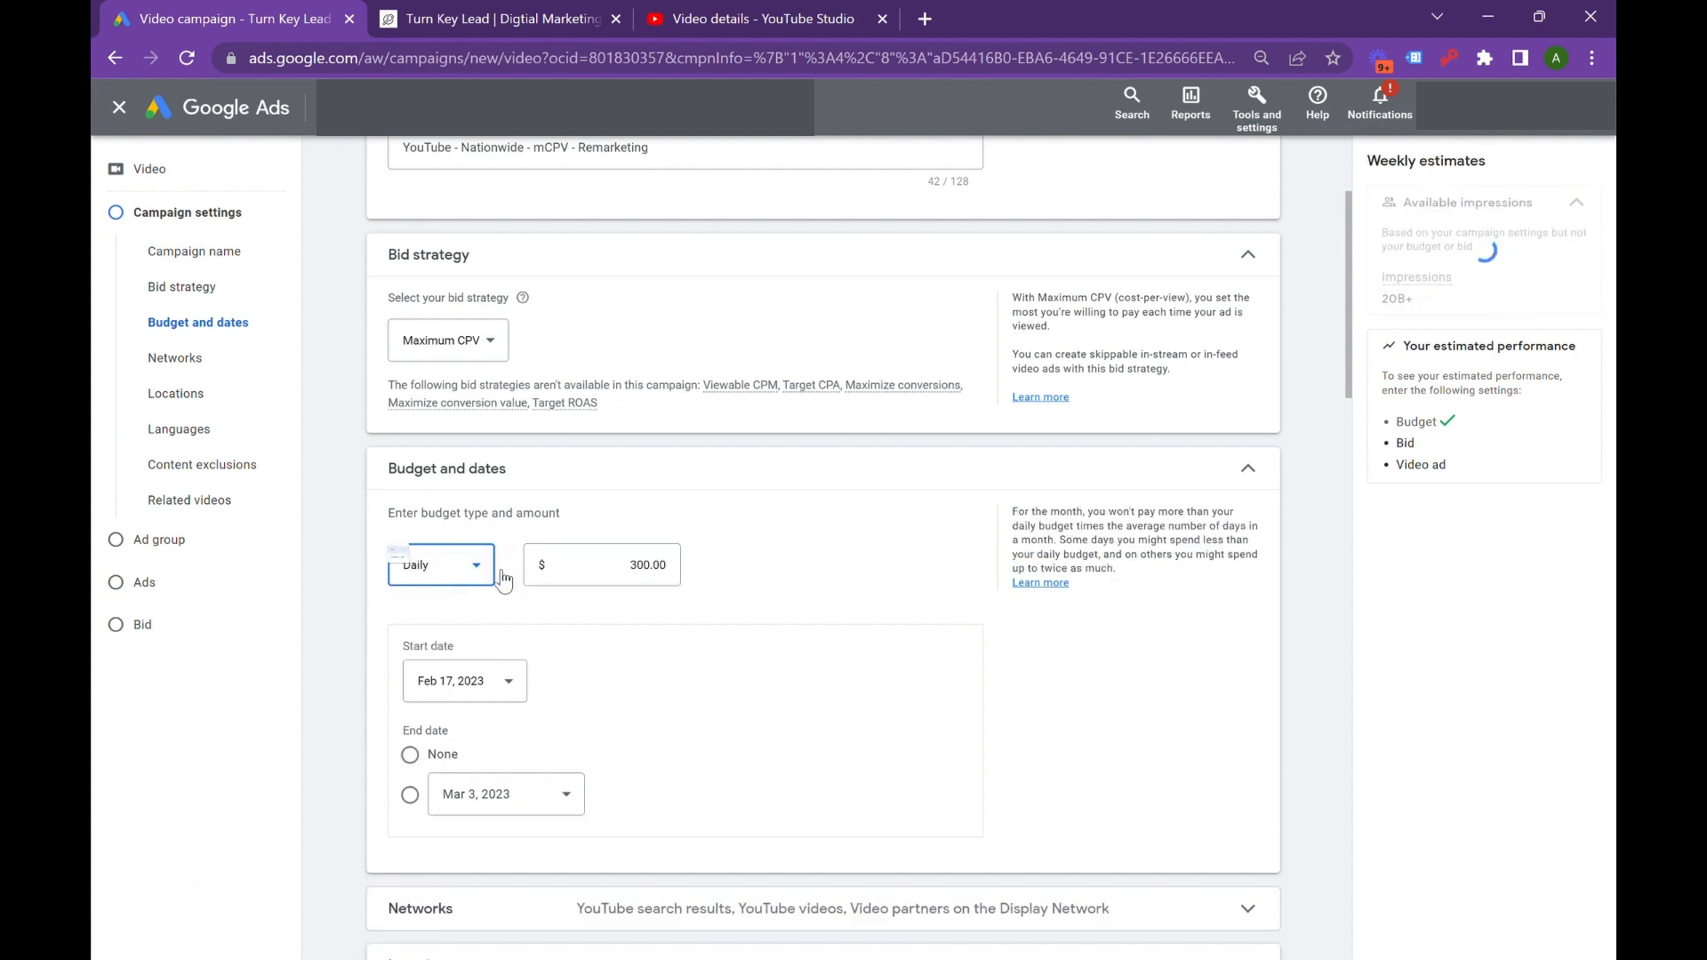
click(651, 578)
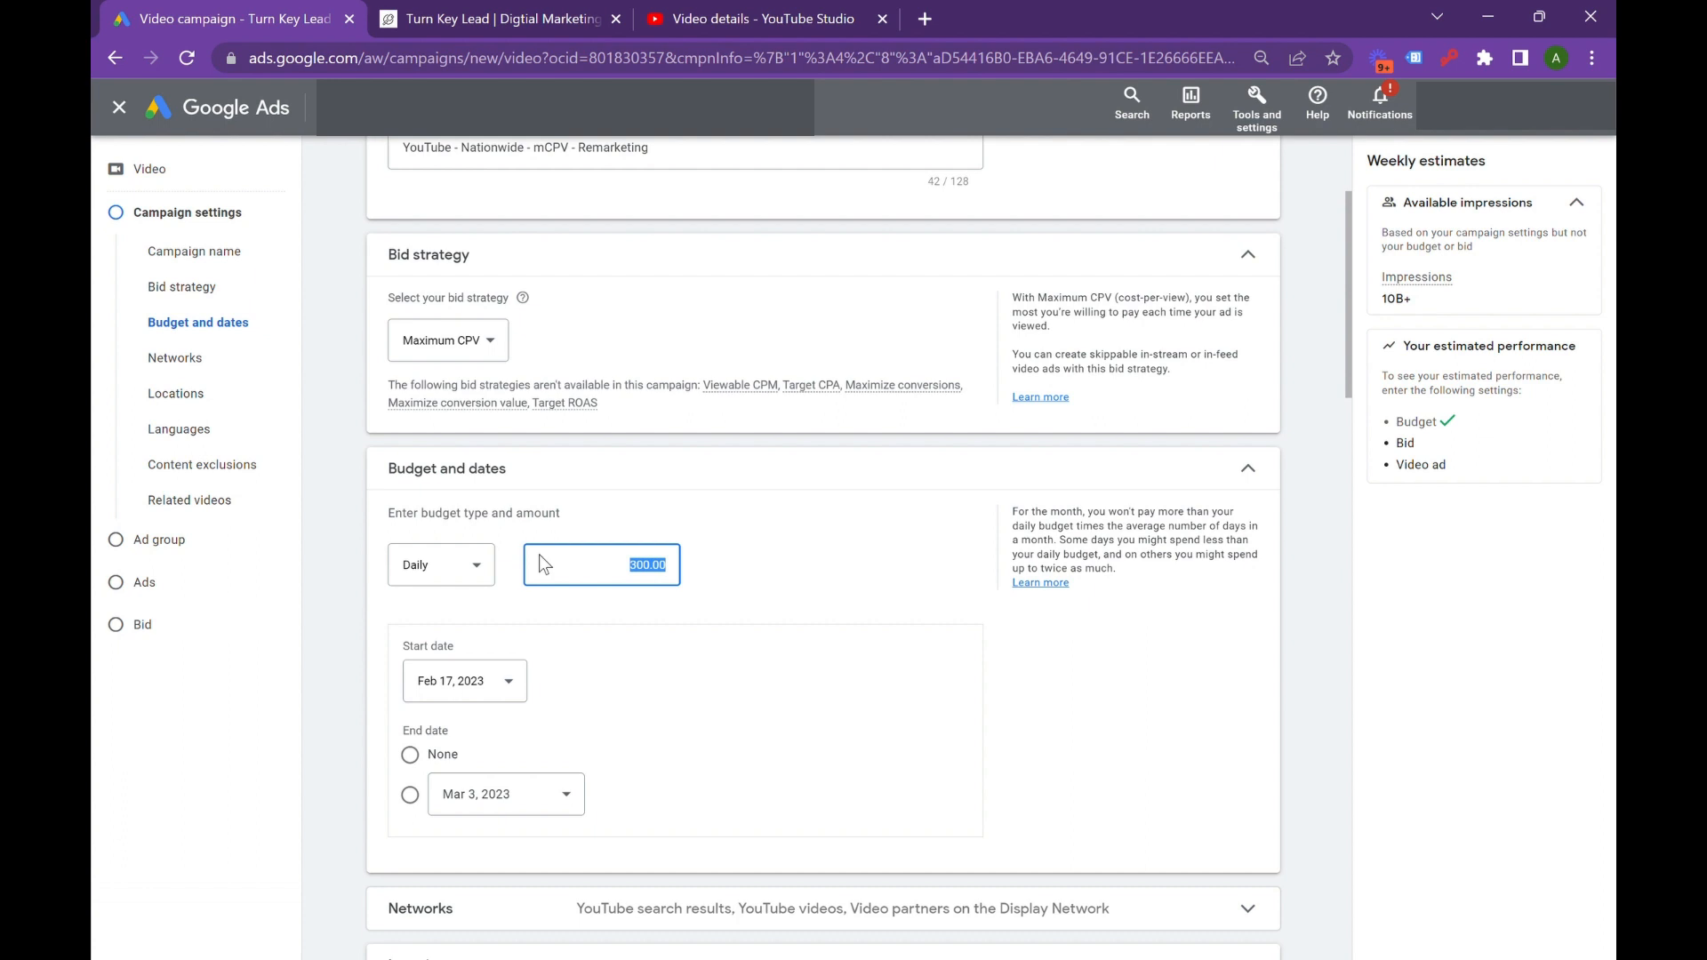
text(20.00)
Exclude Video partners on the Display Network from the campaign's networks
scroll(898, 538, down, 3)
click(925, 686)
scroll(933, 679, down, 1)
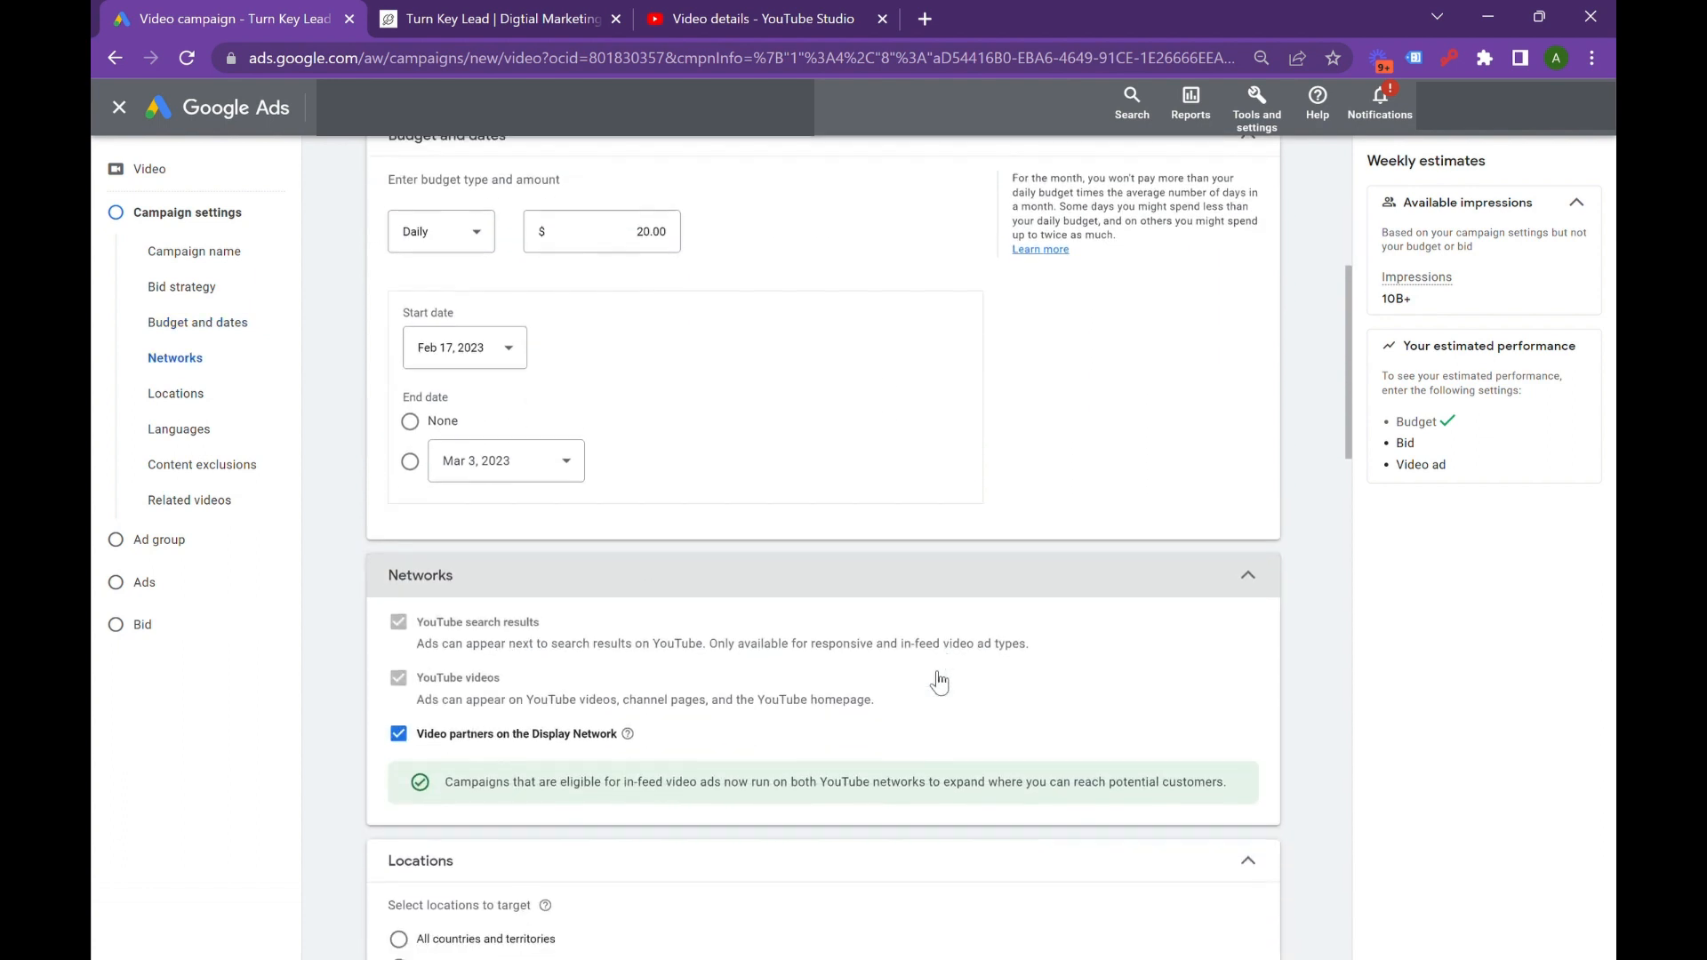
click(397, 735)
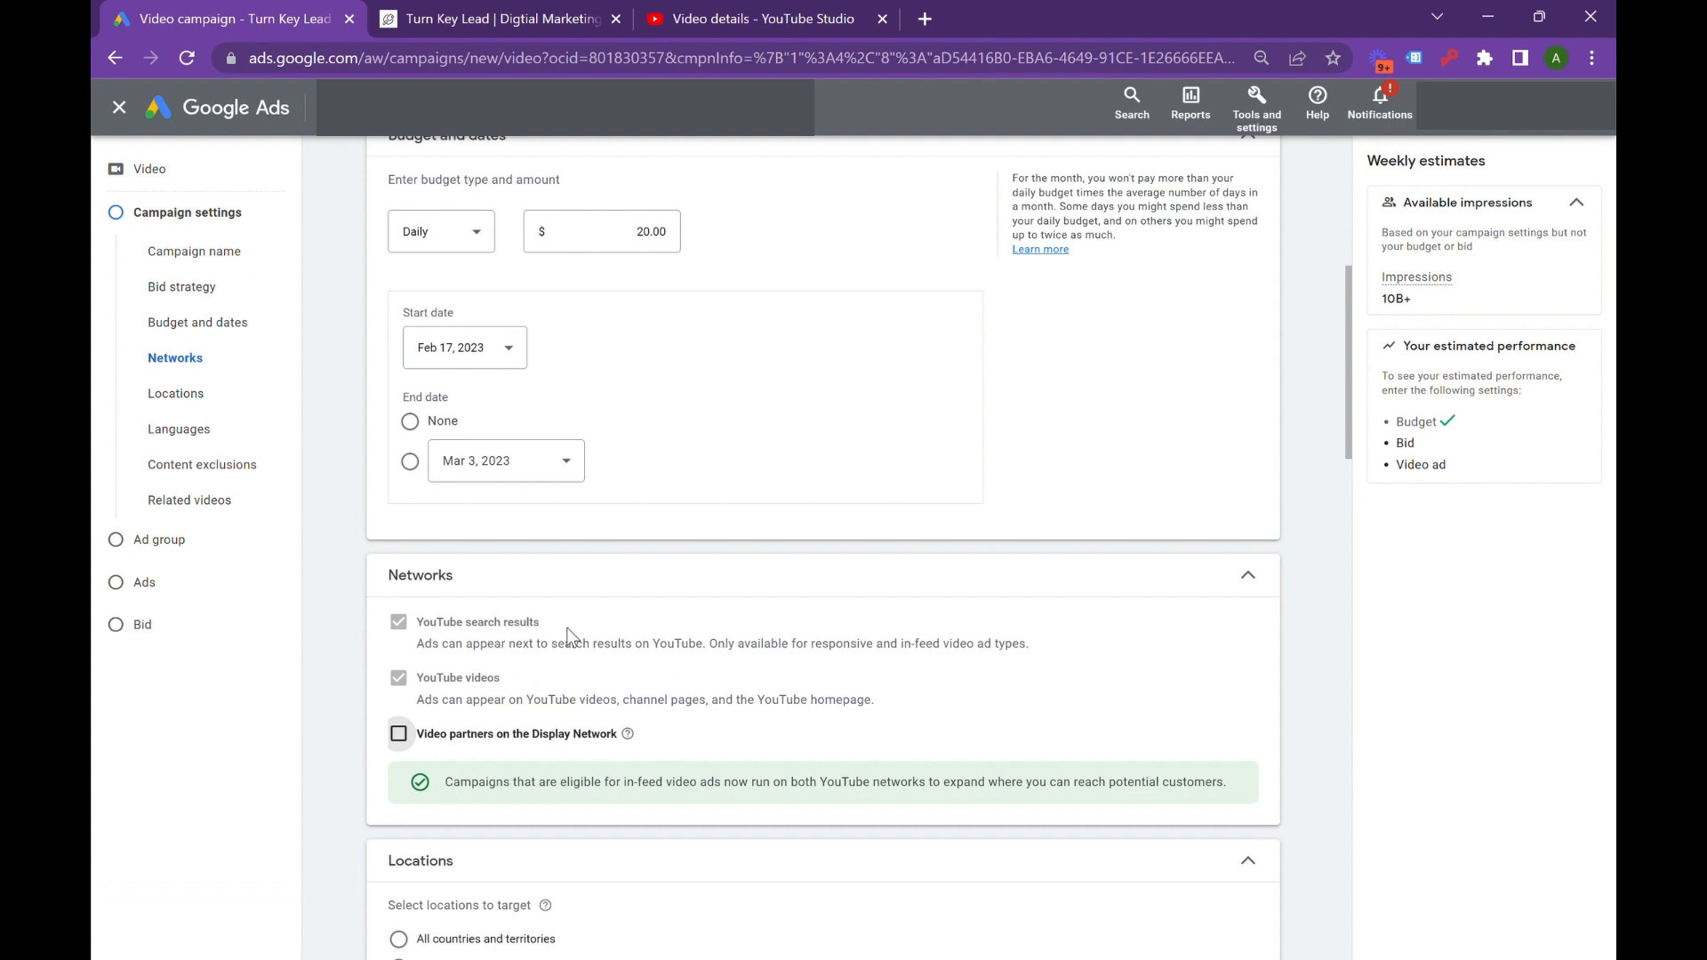
Review the location and language targeting options, leaving United States and all languages in place
scroll(569, 636, down, 4)
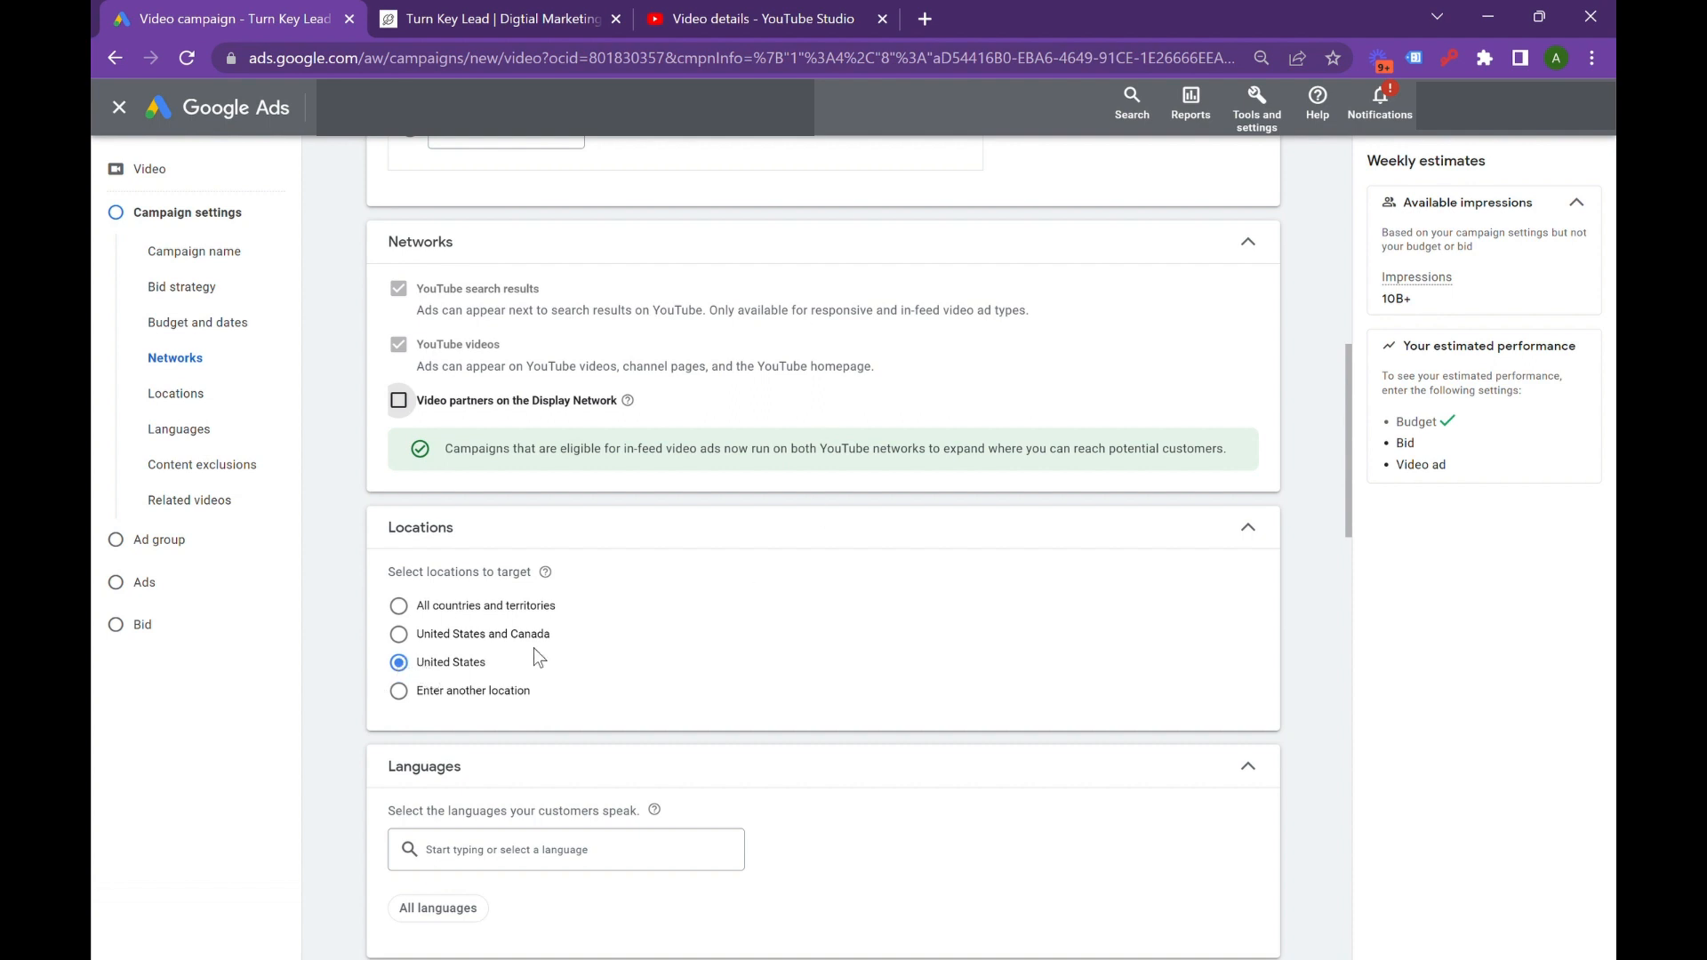
scroll(695, 605, down, 4)
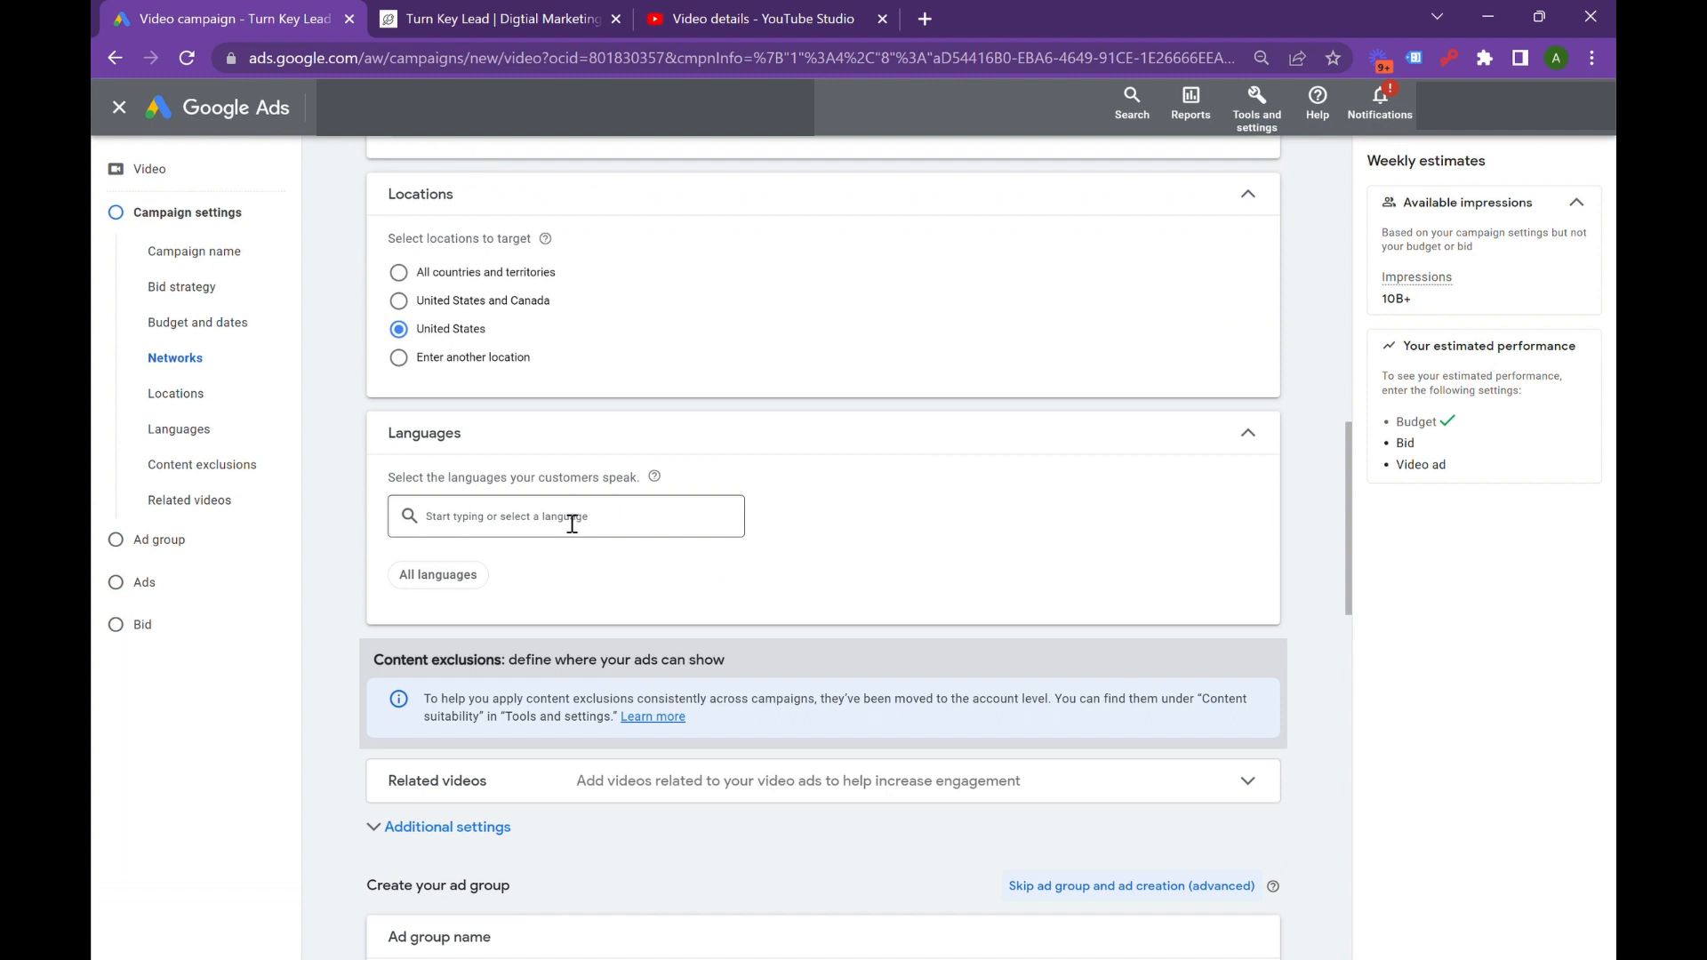
click(565, 521)
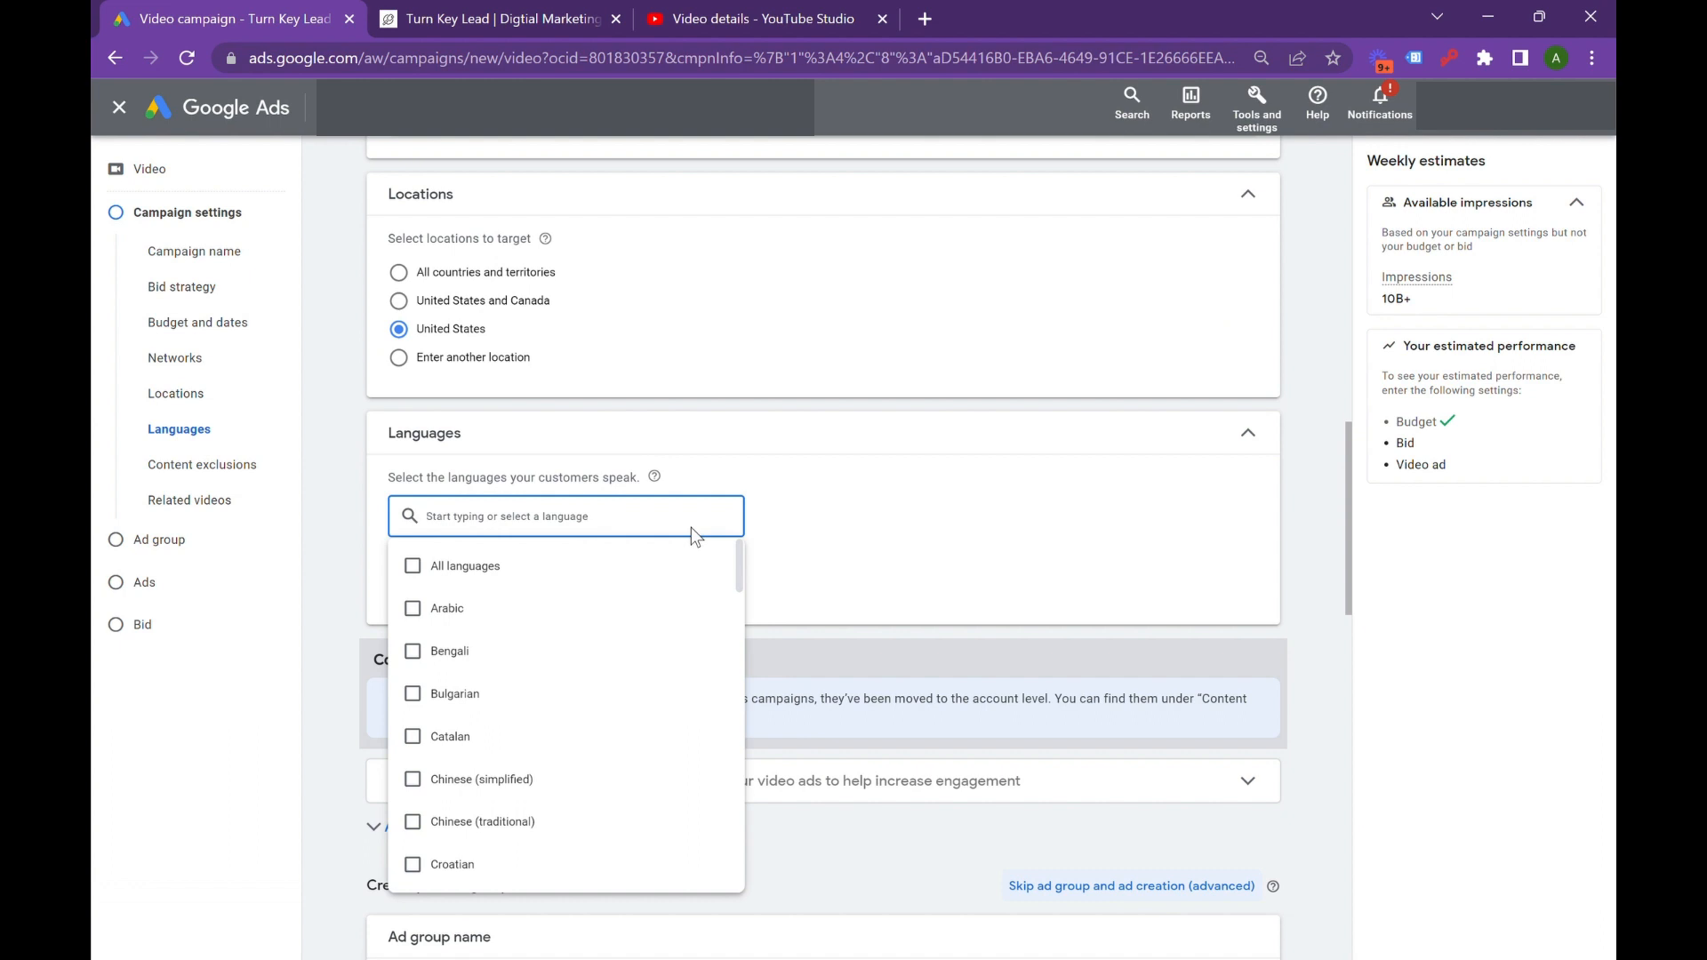
click(947, 509)
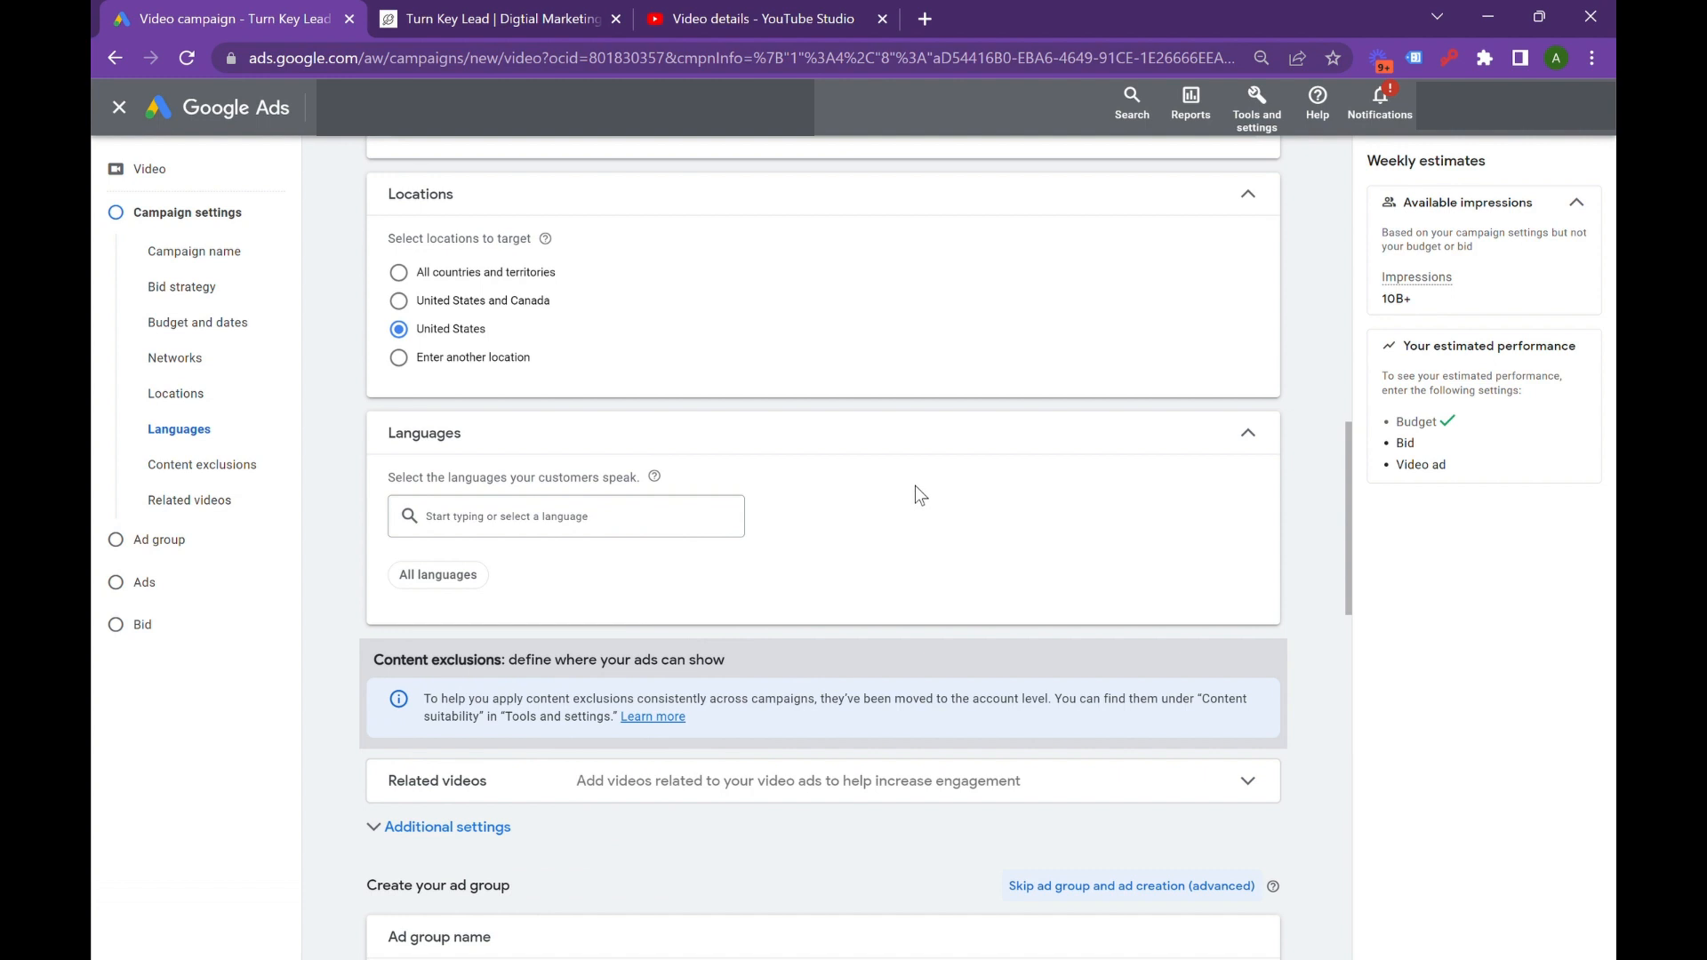
Examine the related videos option and the additional settings for devices, frequency capping, ad schedule and third-party measurement
scroll(1012, 502, down, 1)
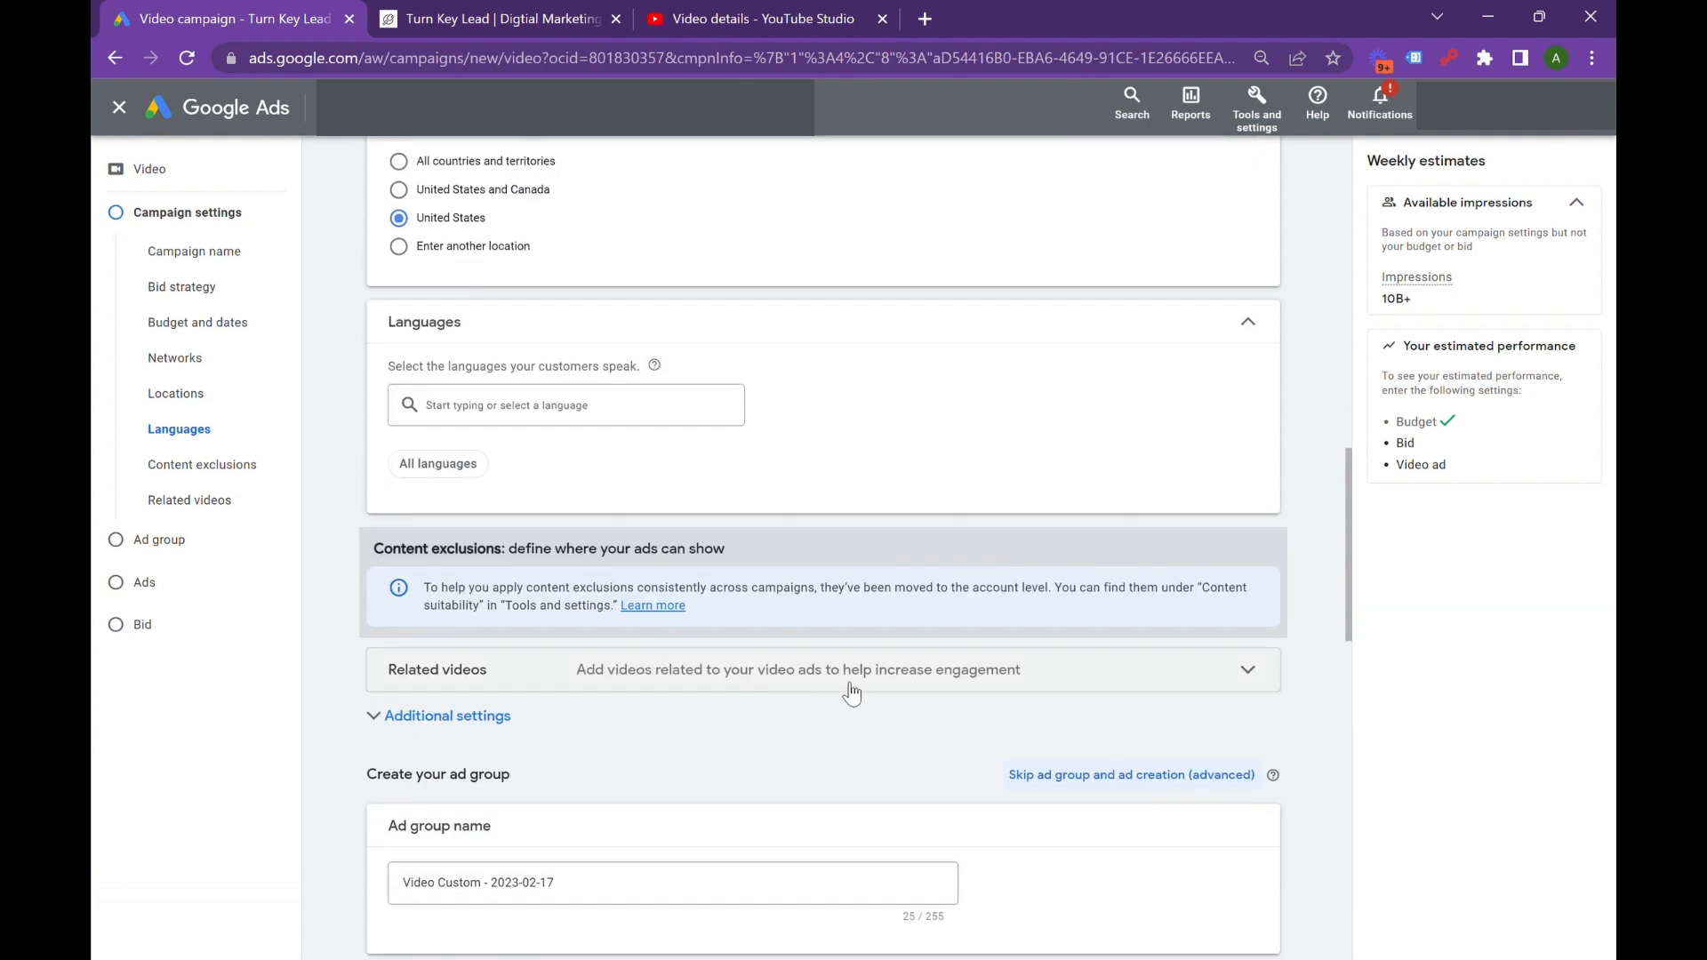
scroll(939, 721, down, 1)
click(477, 605)
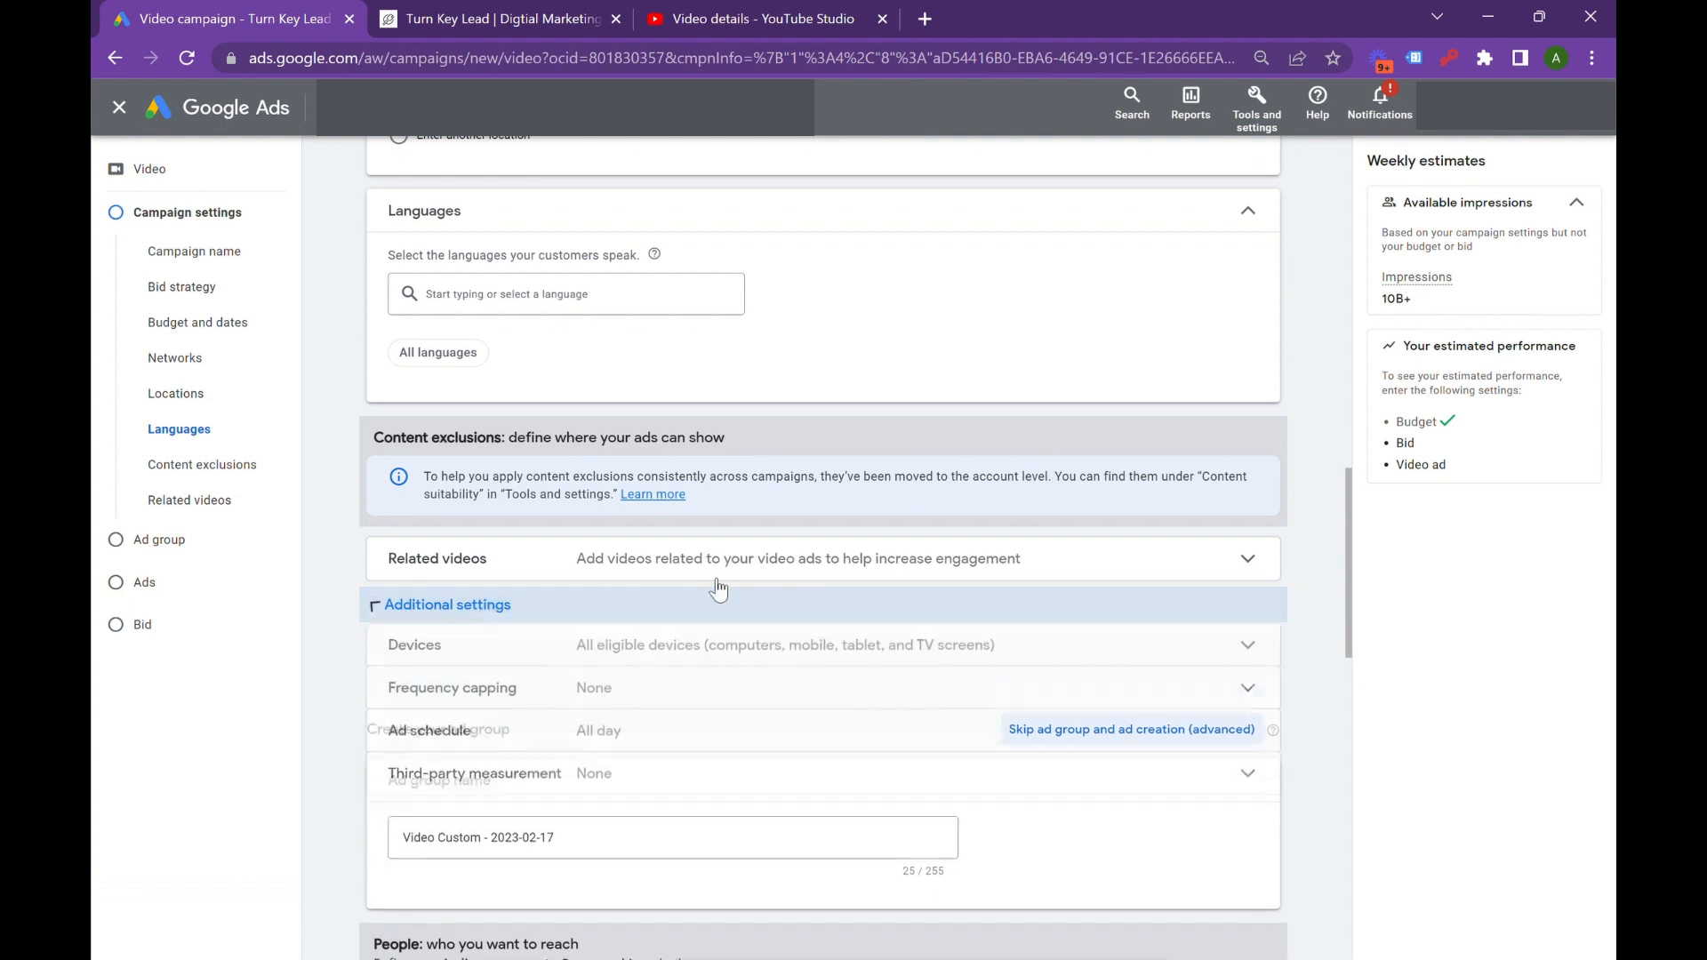
click(697, 562)
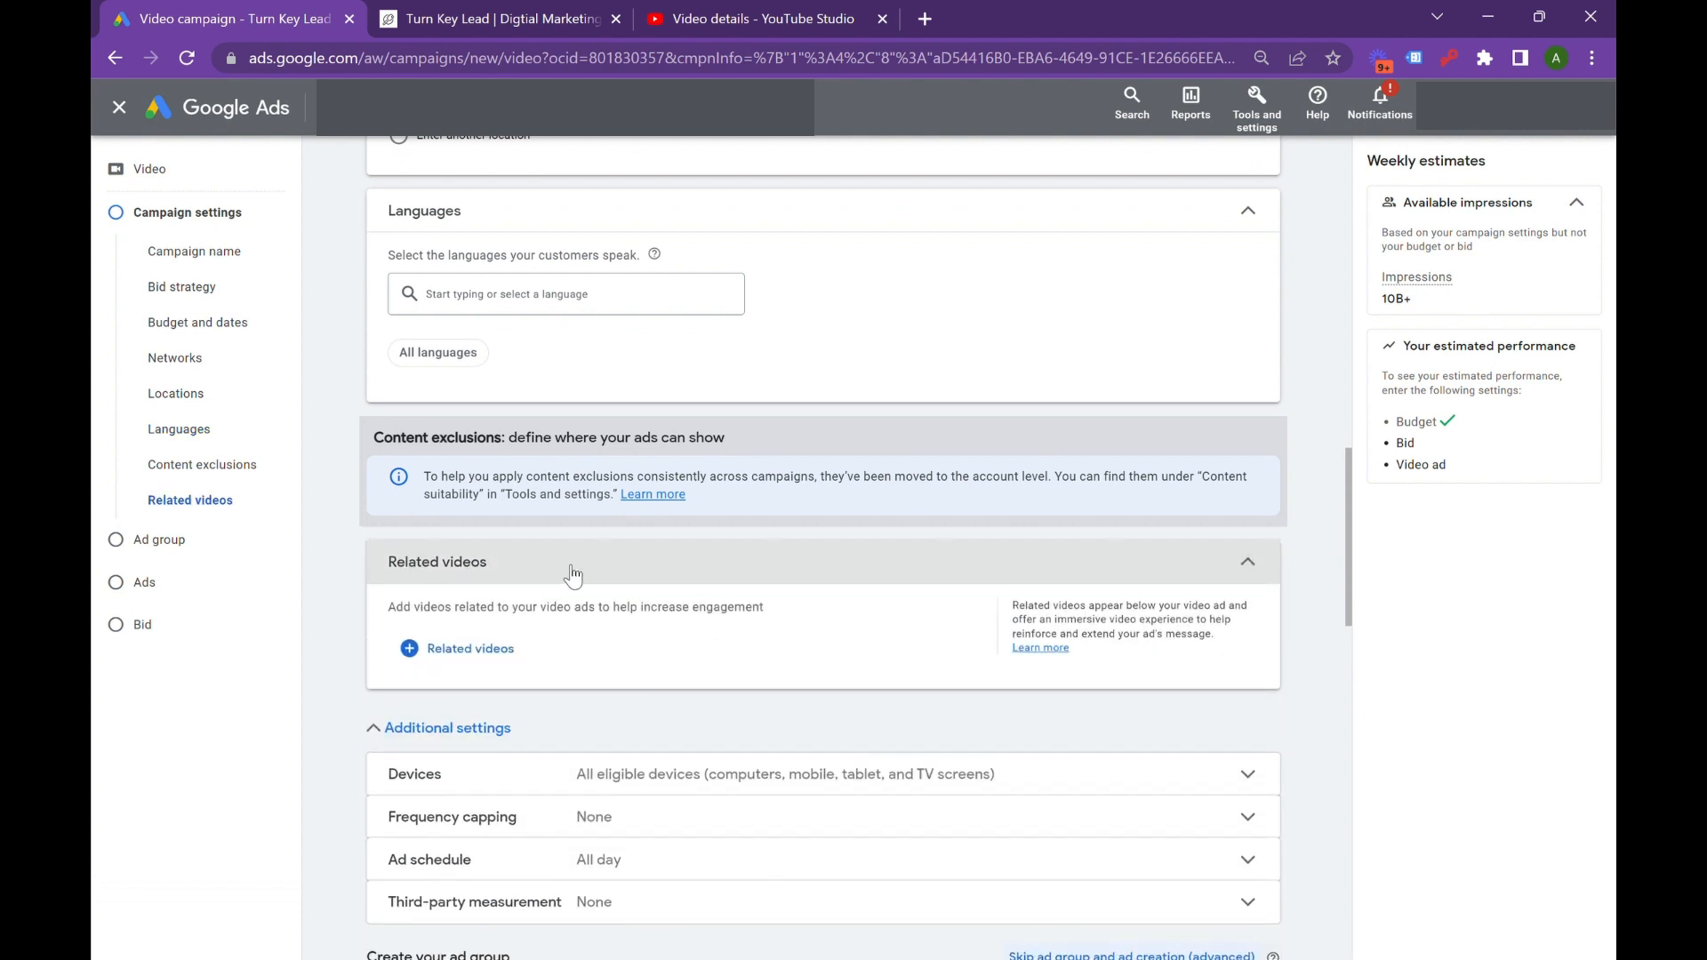
click(1252, 573)
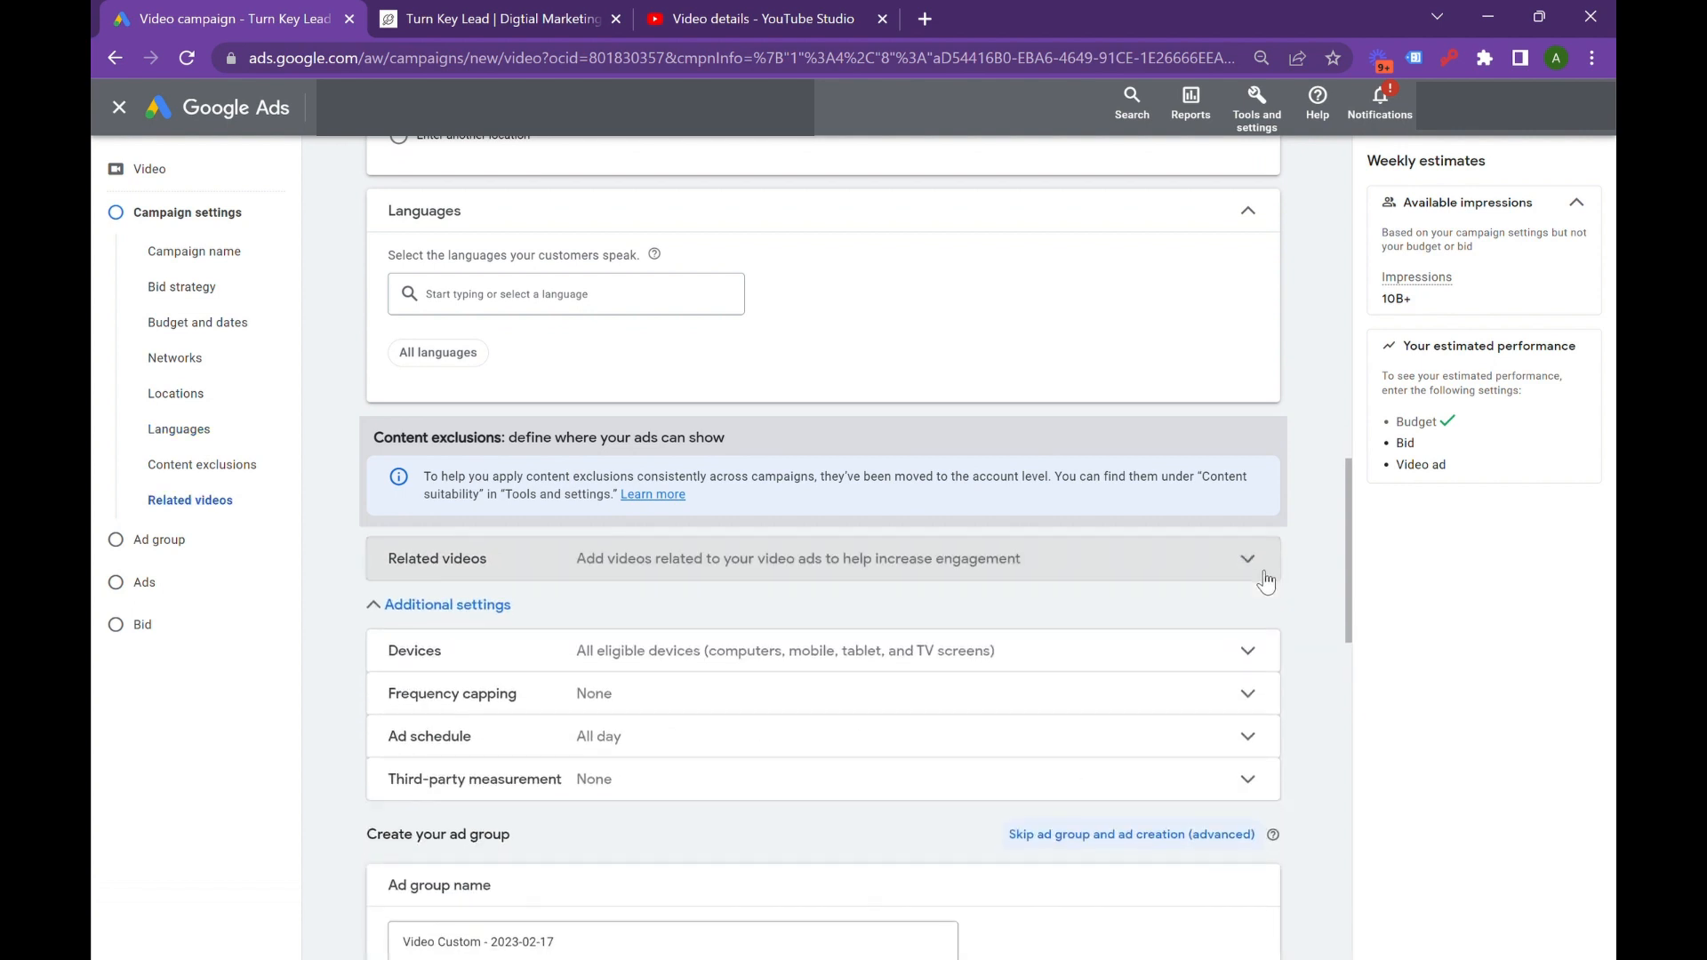
scroll(678, 502, down, 1)
scroll(730, 400, down, 3)
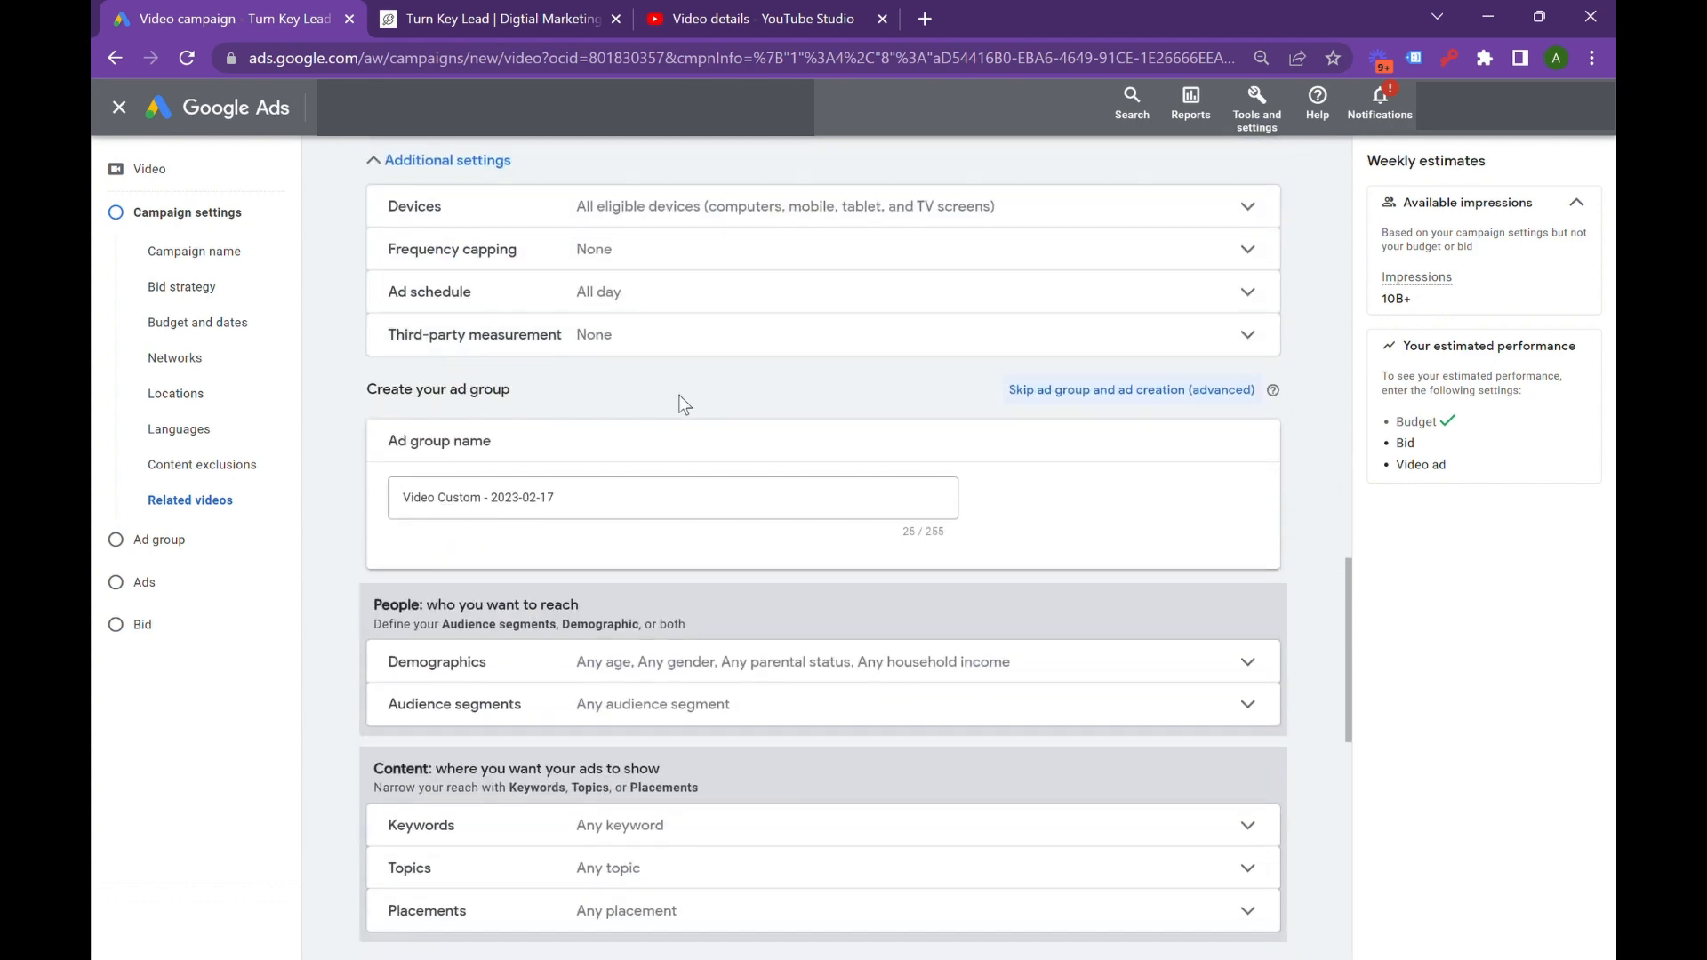
scroll(561, 499, up, 6)
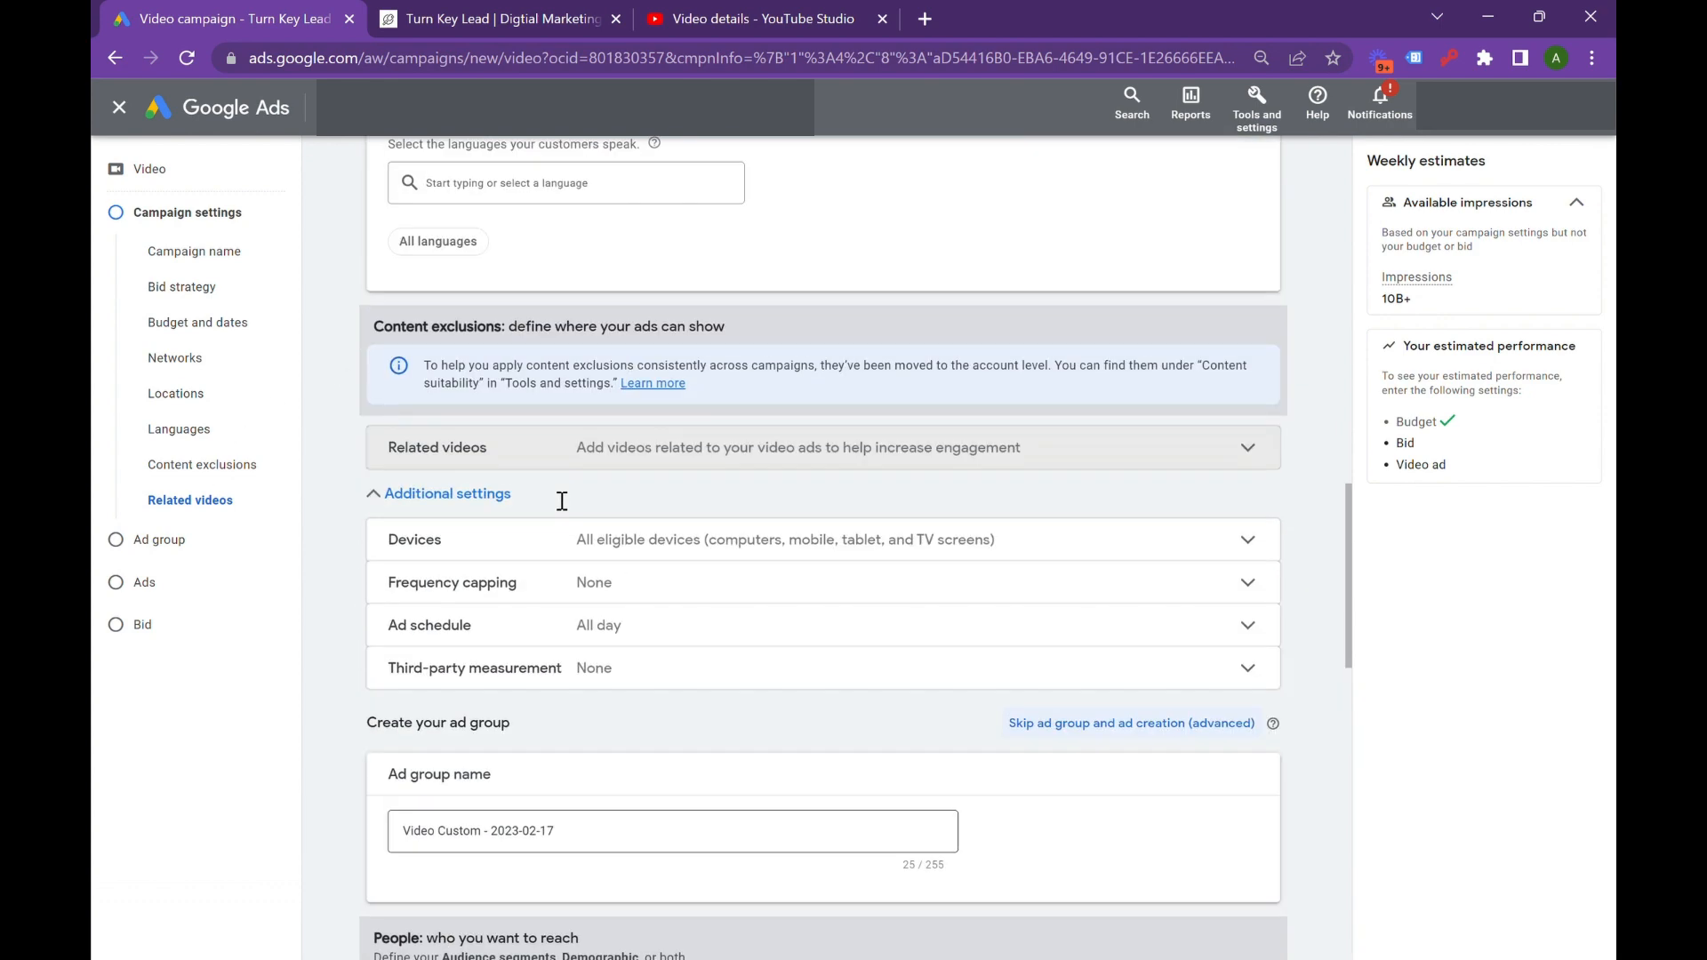
Rename the ad group as "Video Custom - 2023-02-17 - 19 second video - remarketing"
scroll(559, 501, down, 7)
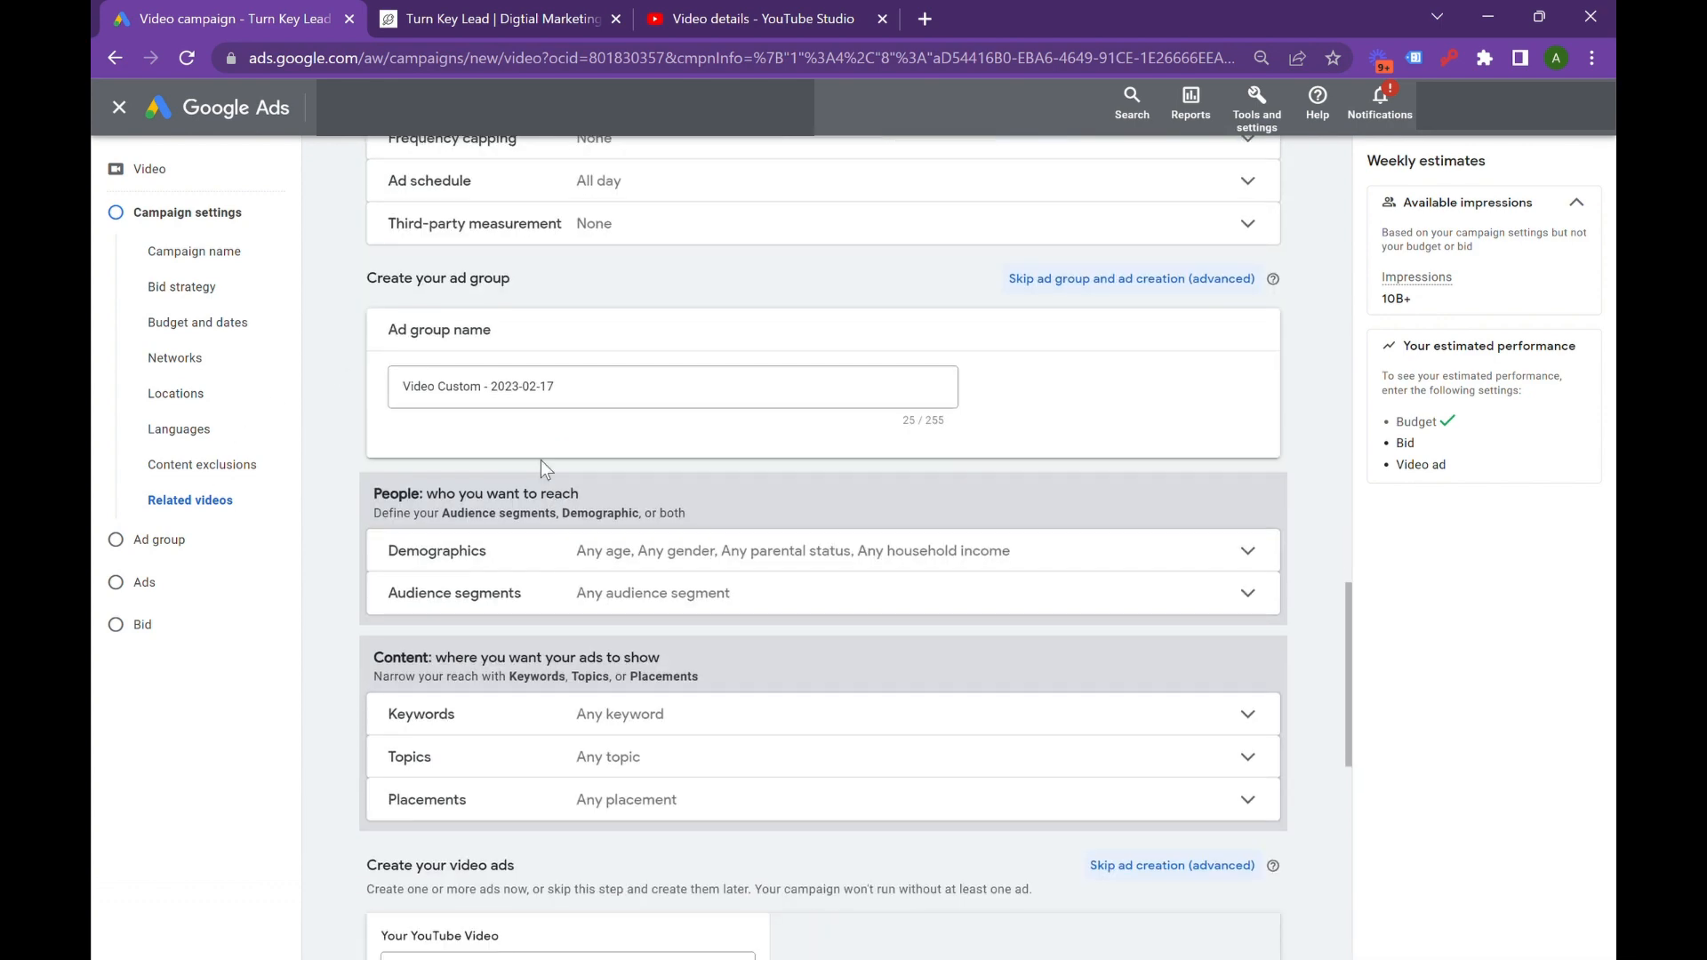
click(617, 407)
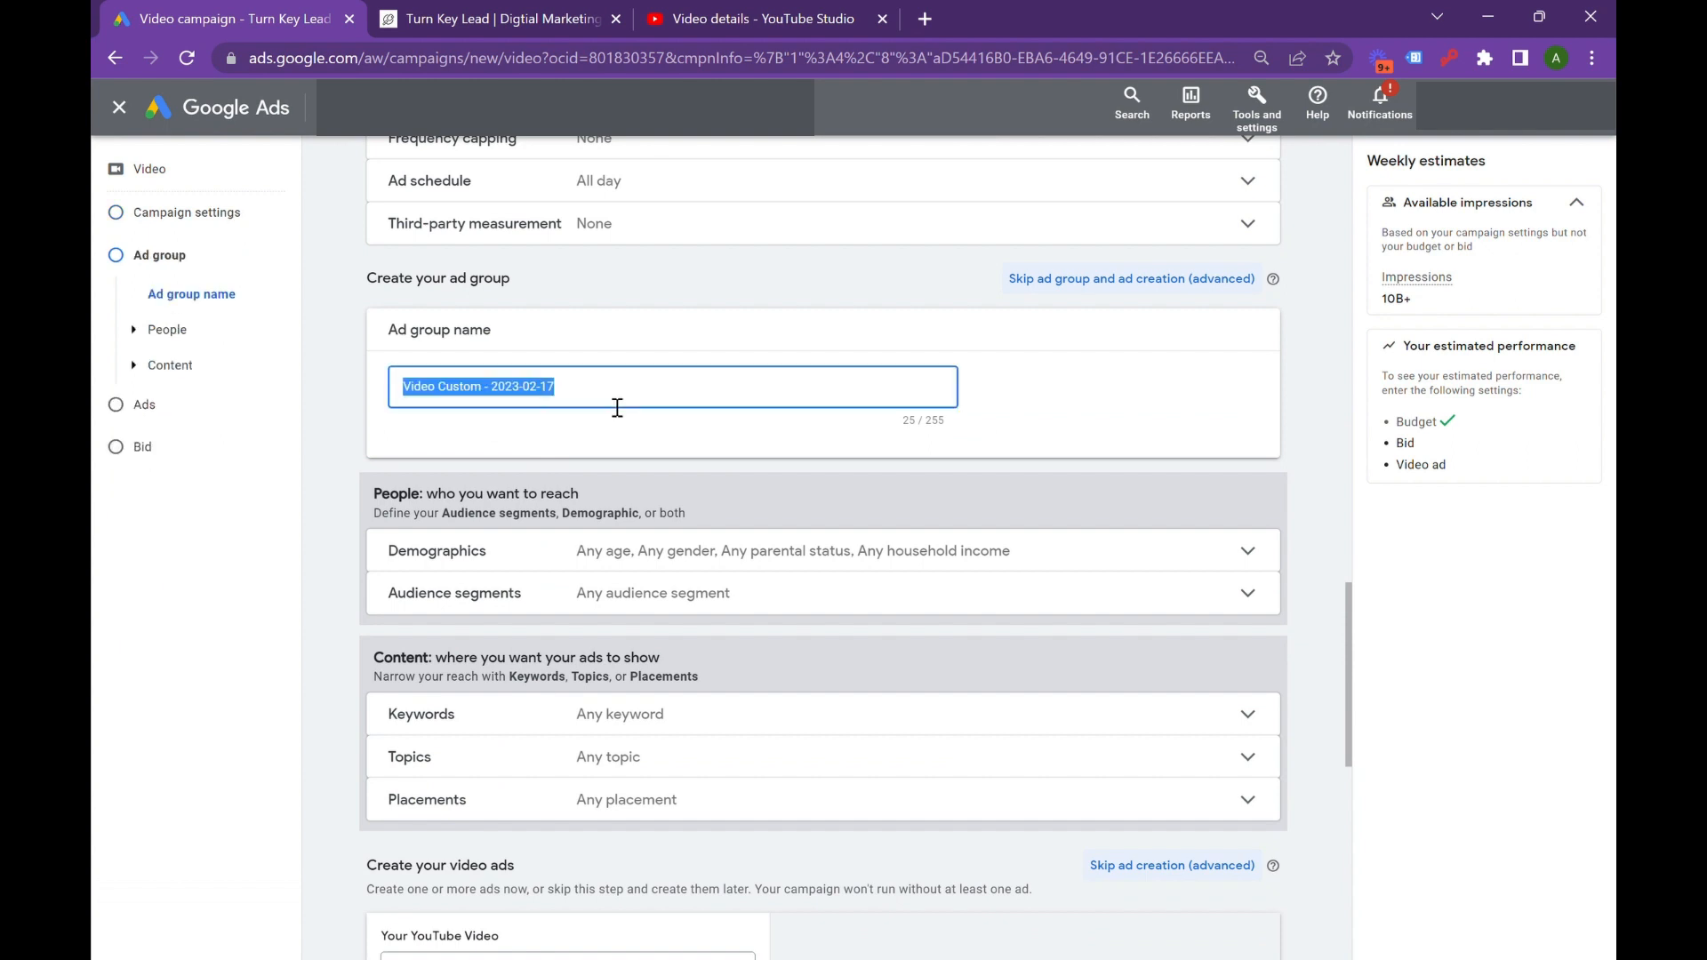
click(617, 408)
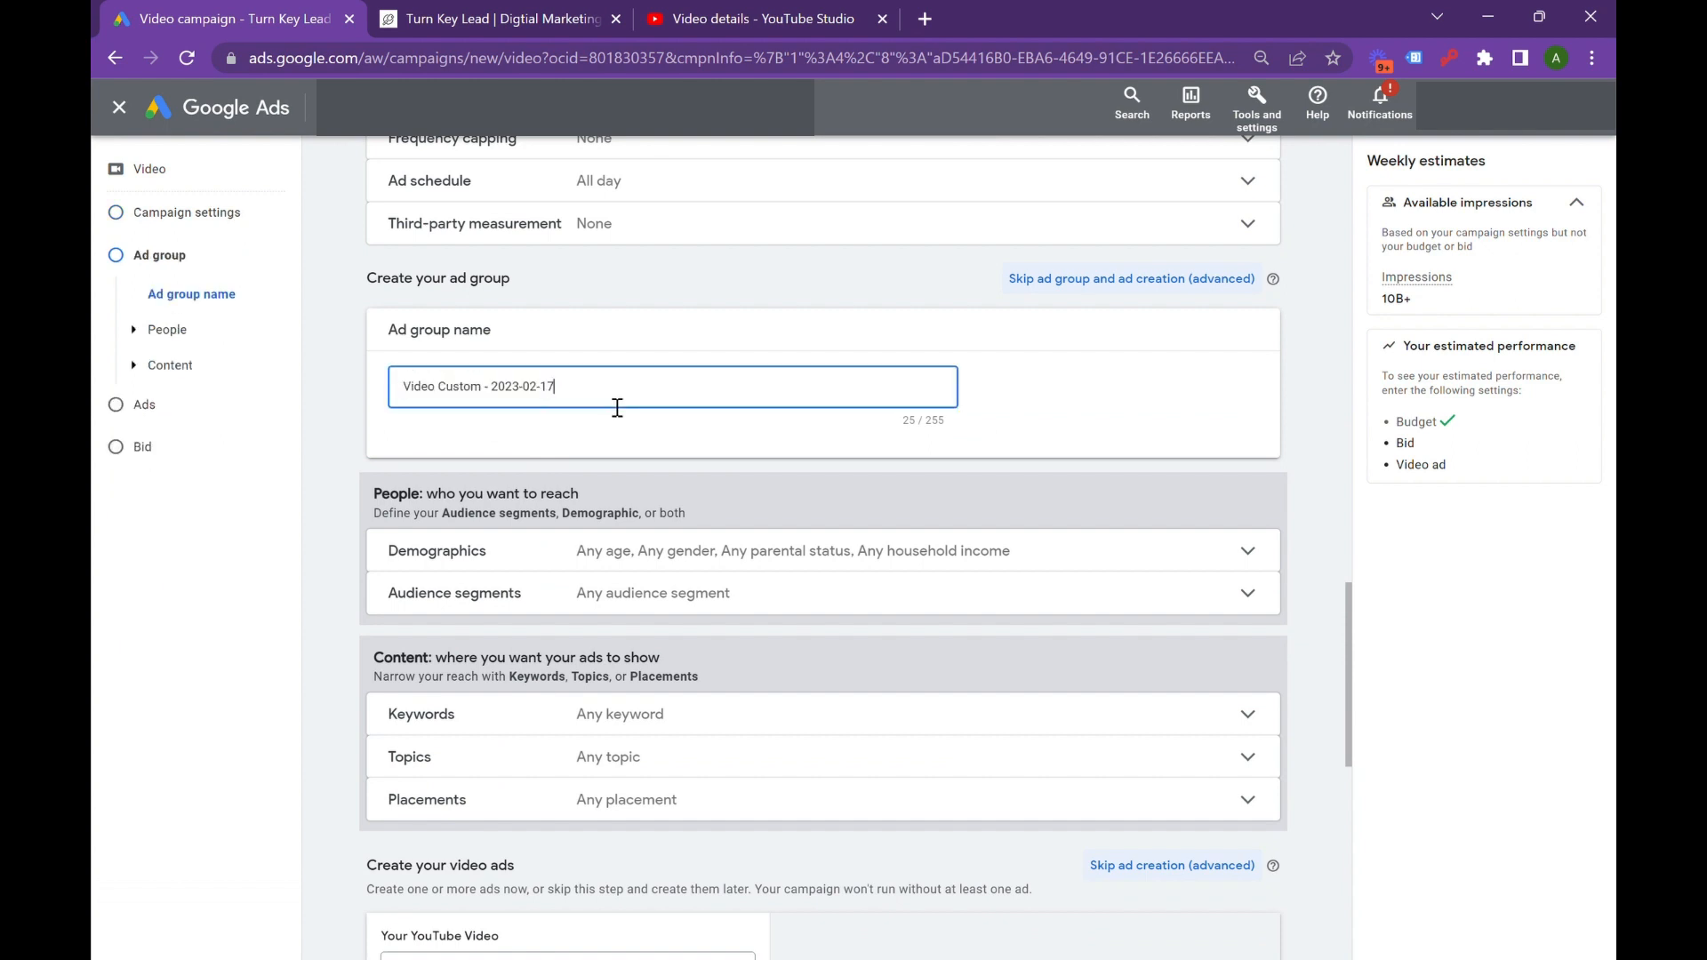
text(- 19 seco)
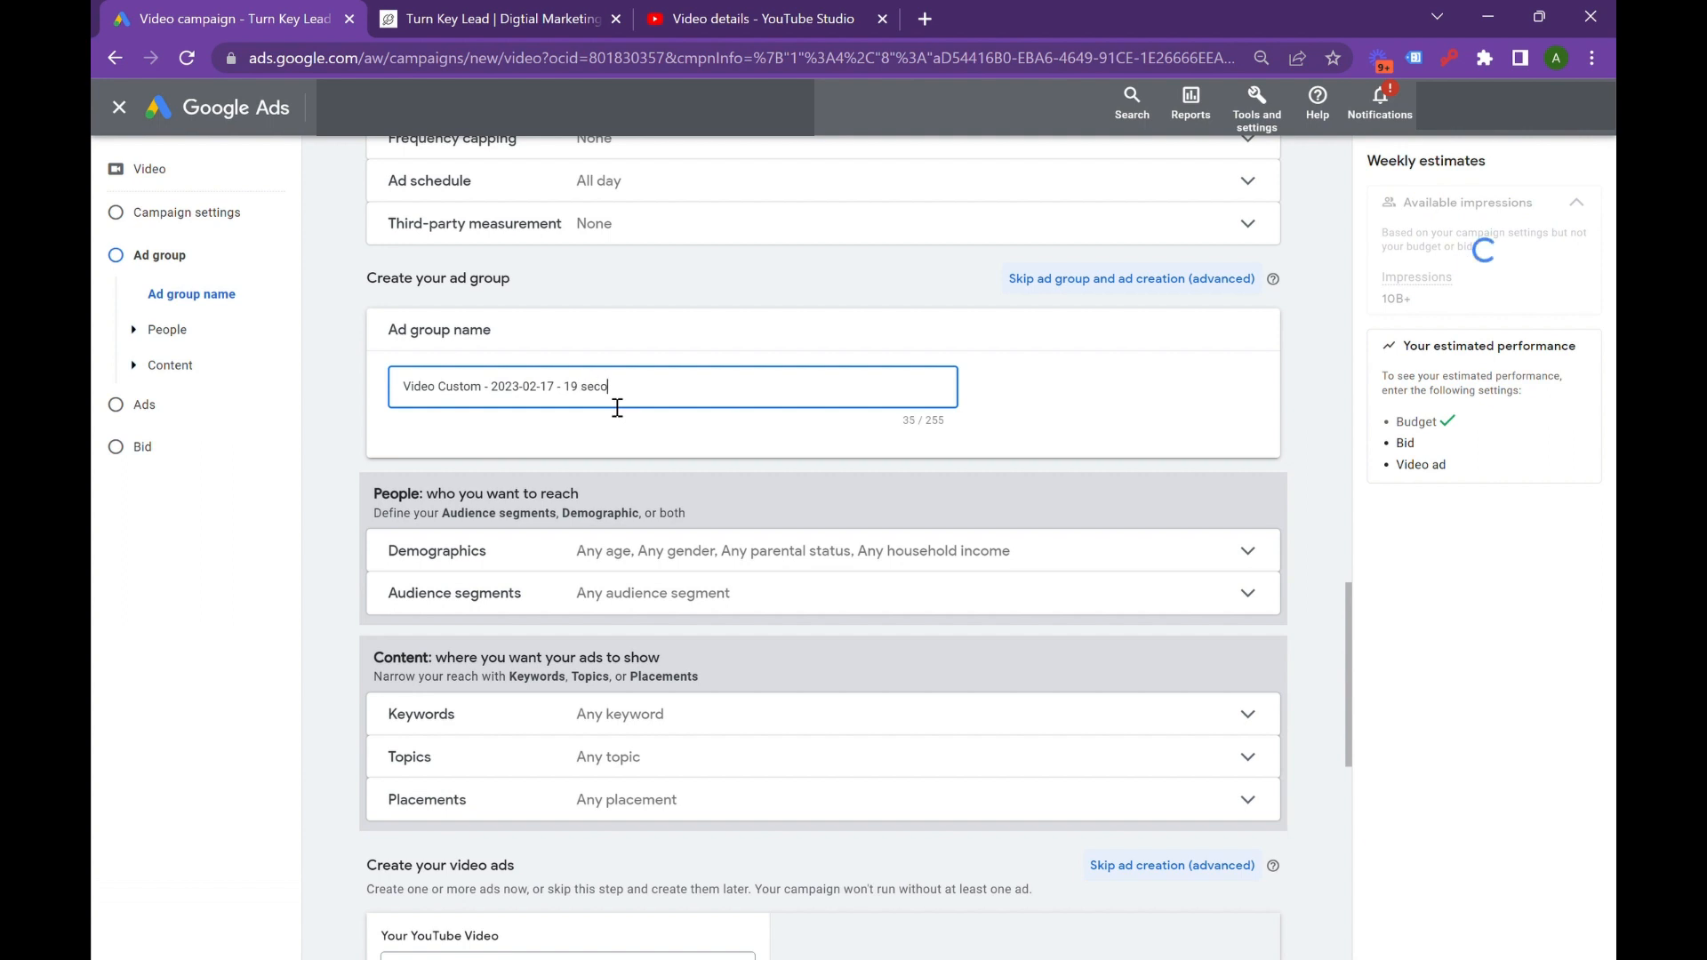
text(nd video )
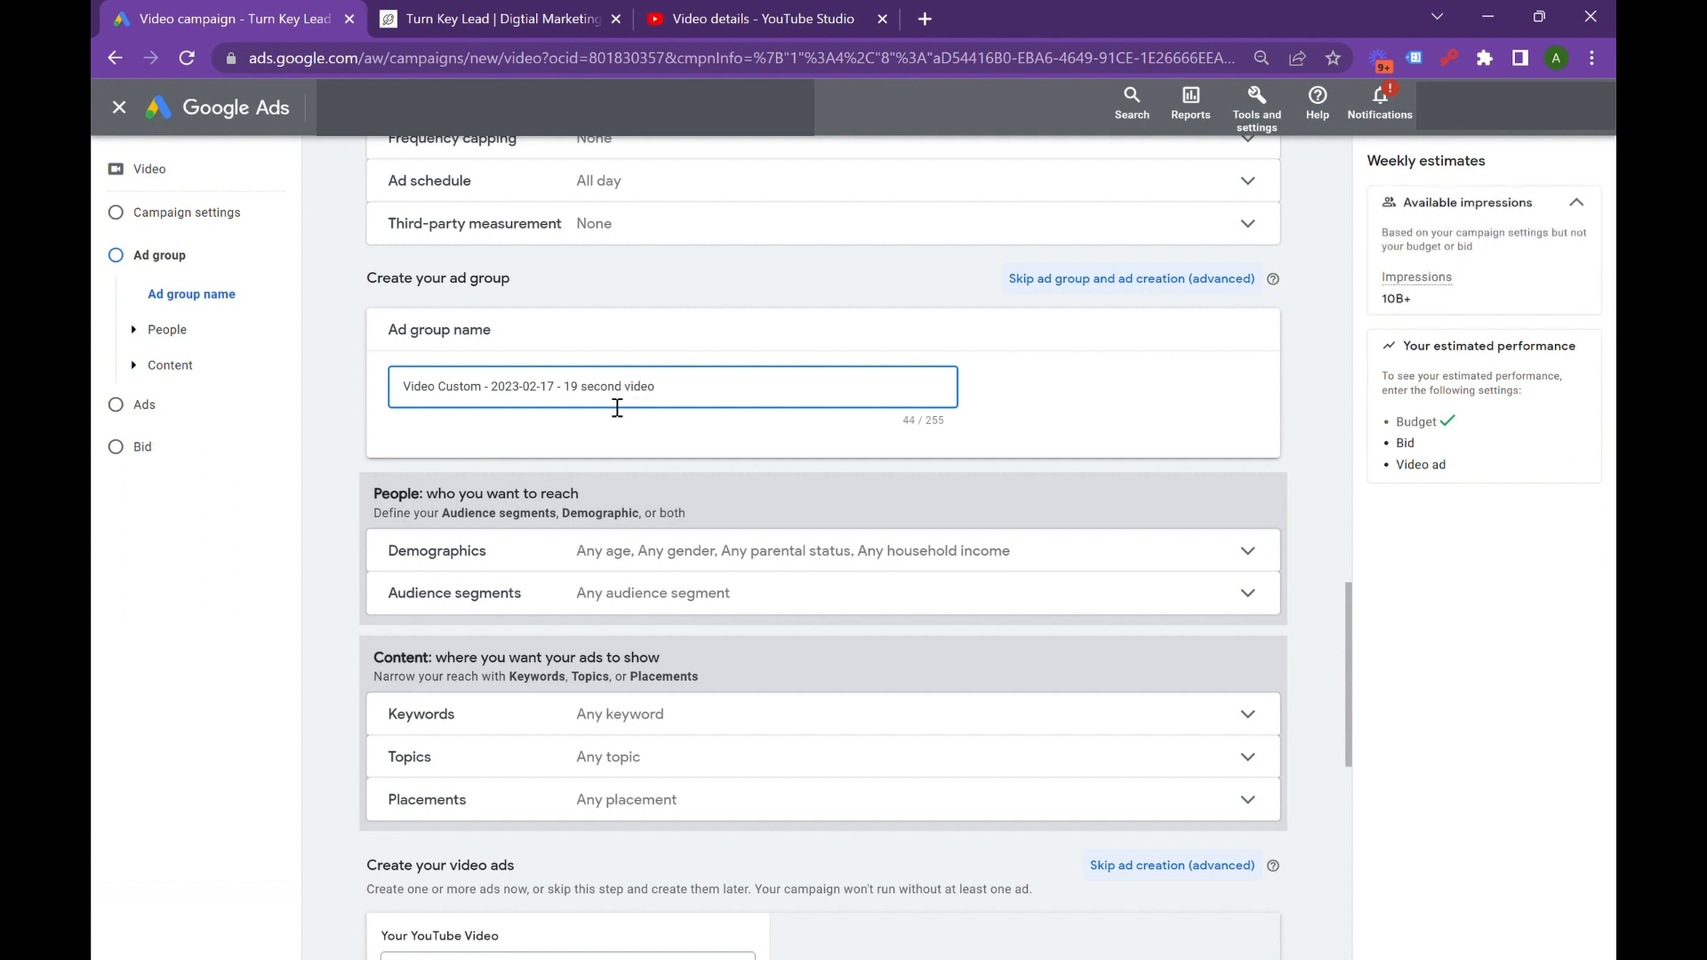
text(- remarketing)
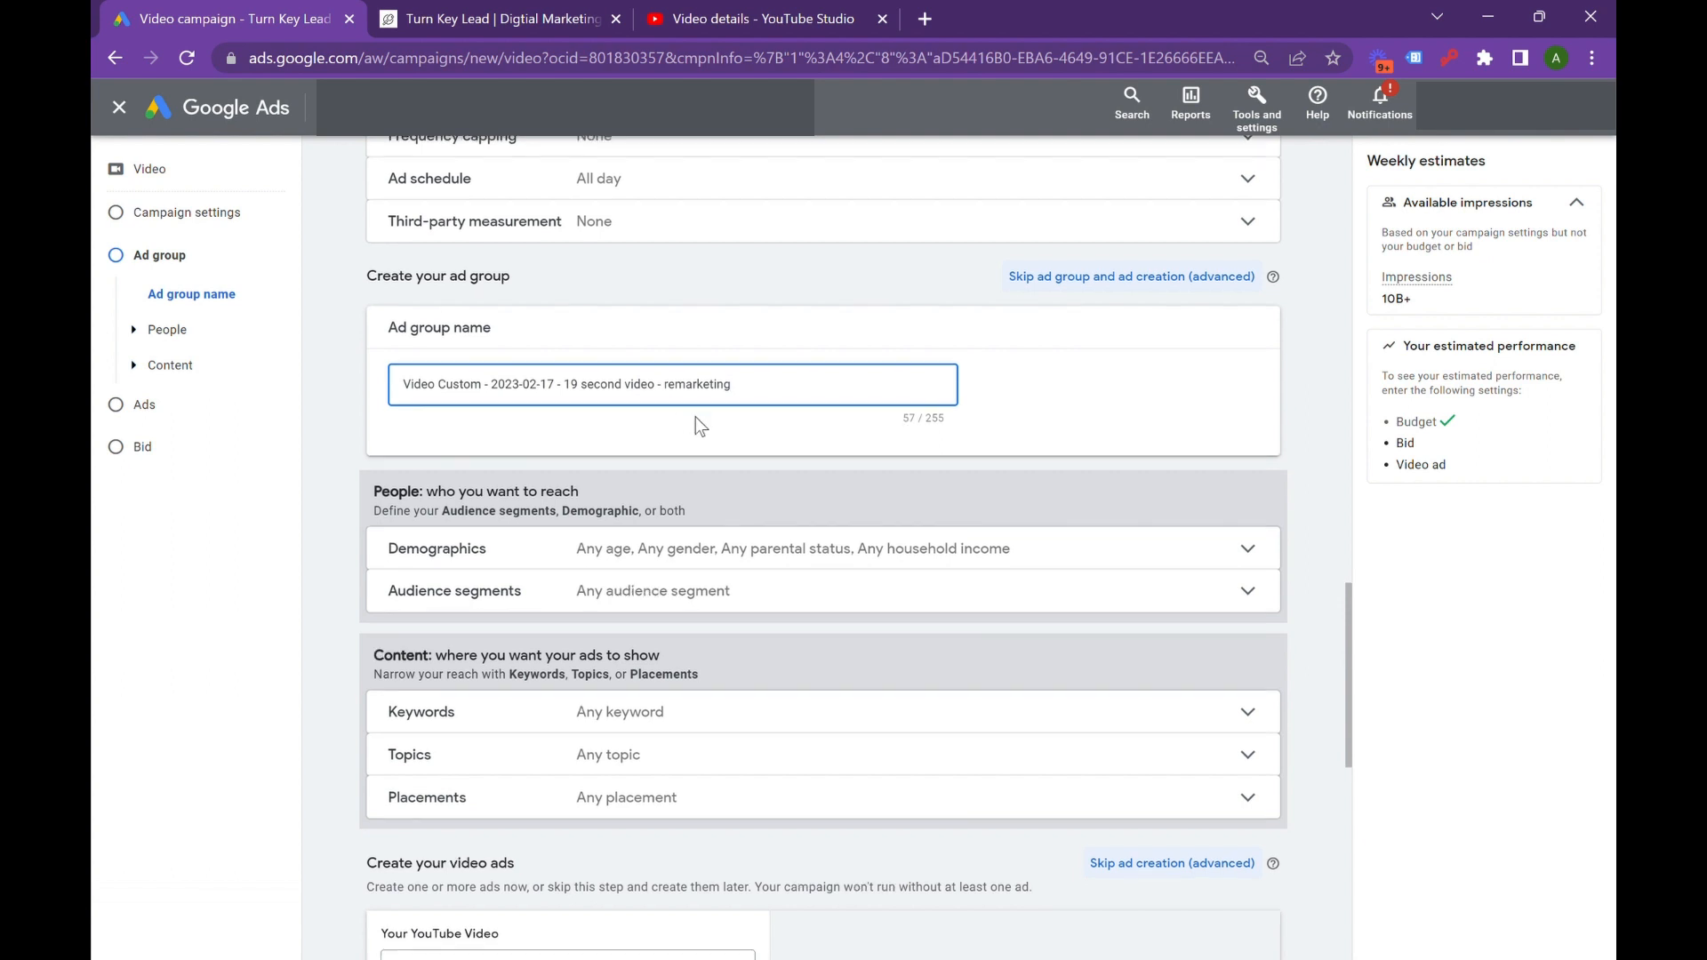
Target the YouTube Viewers audience segment, found among the YouTube users who have interacted with the business, without audience expansion
scroll(702, 416, down, 1)
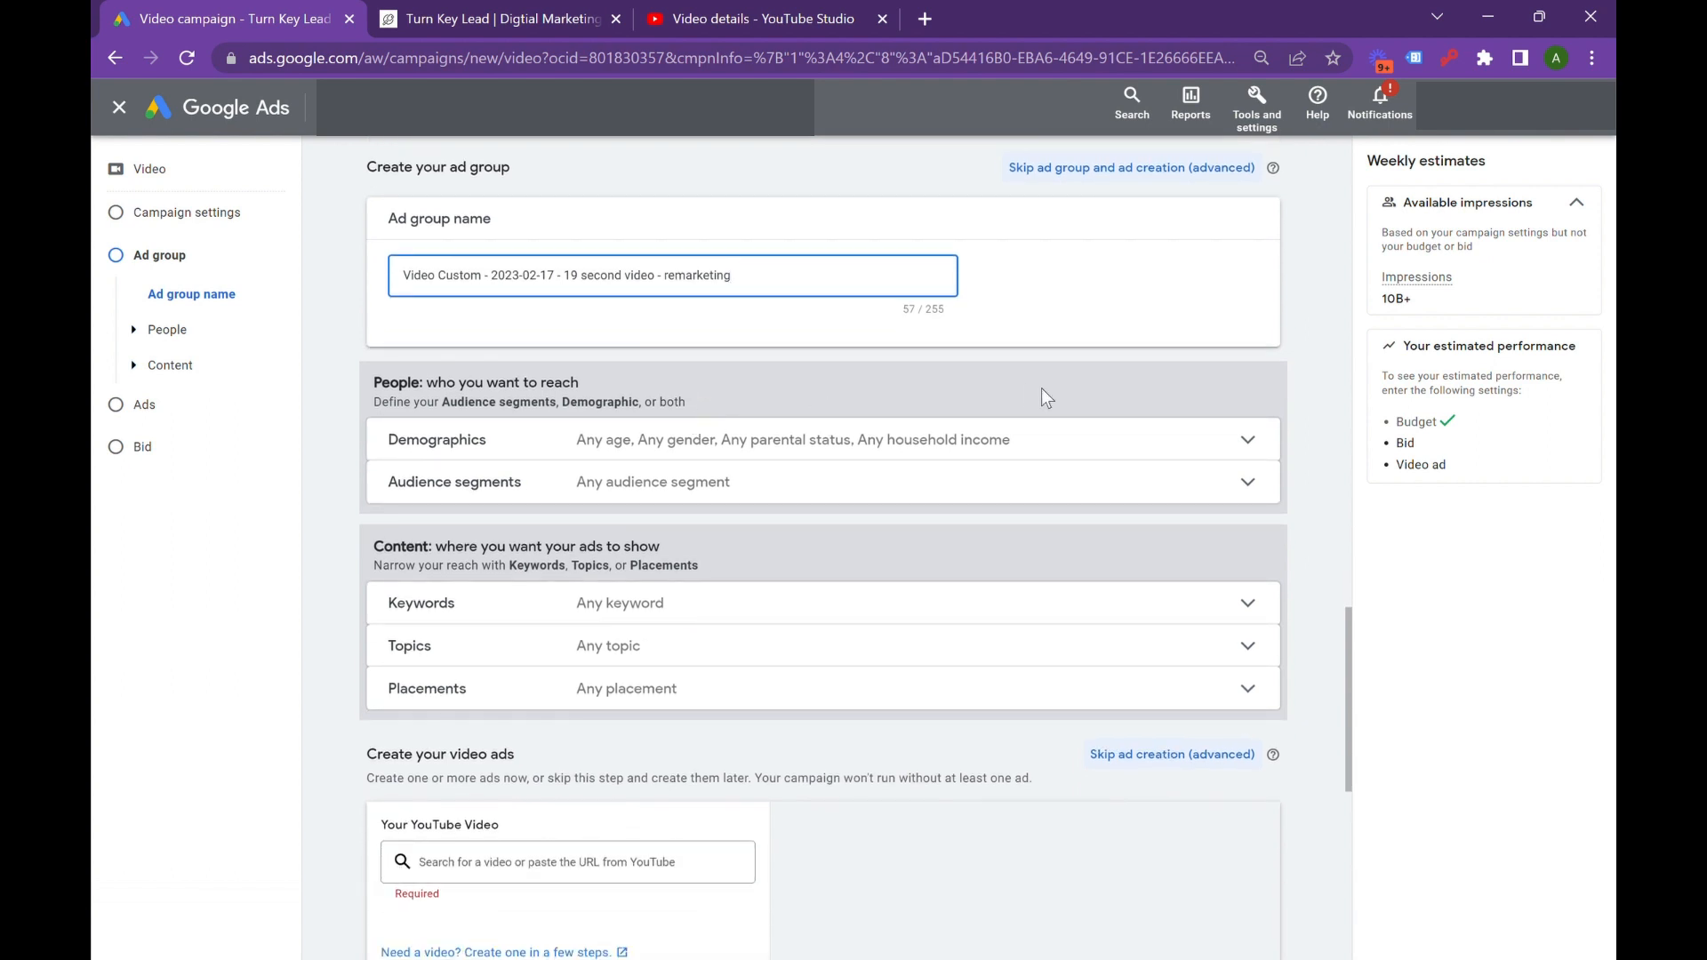
click(924, 485)
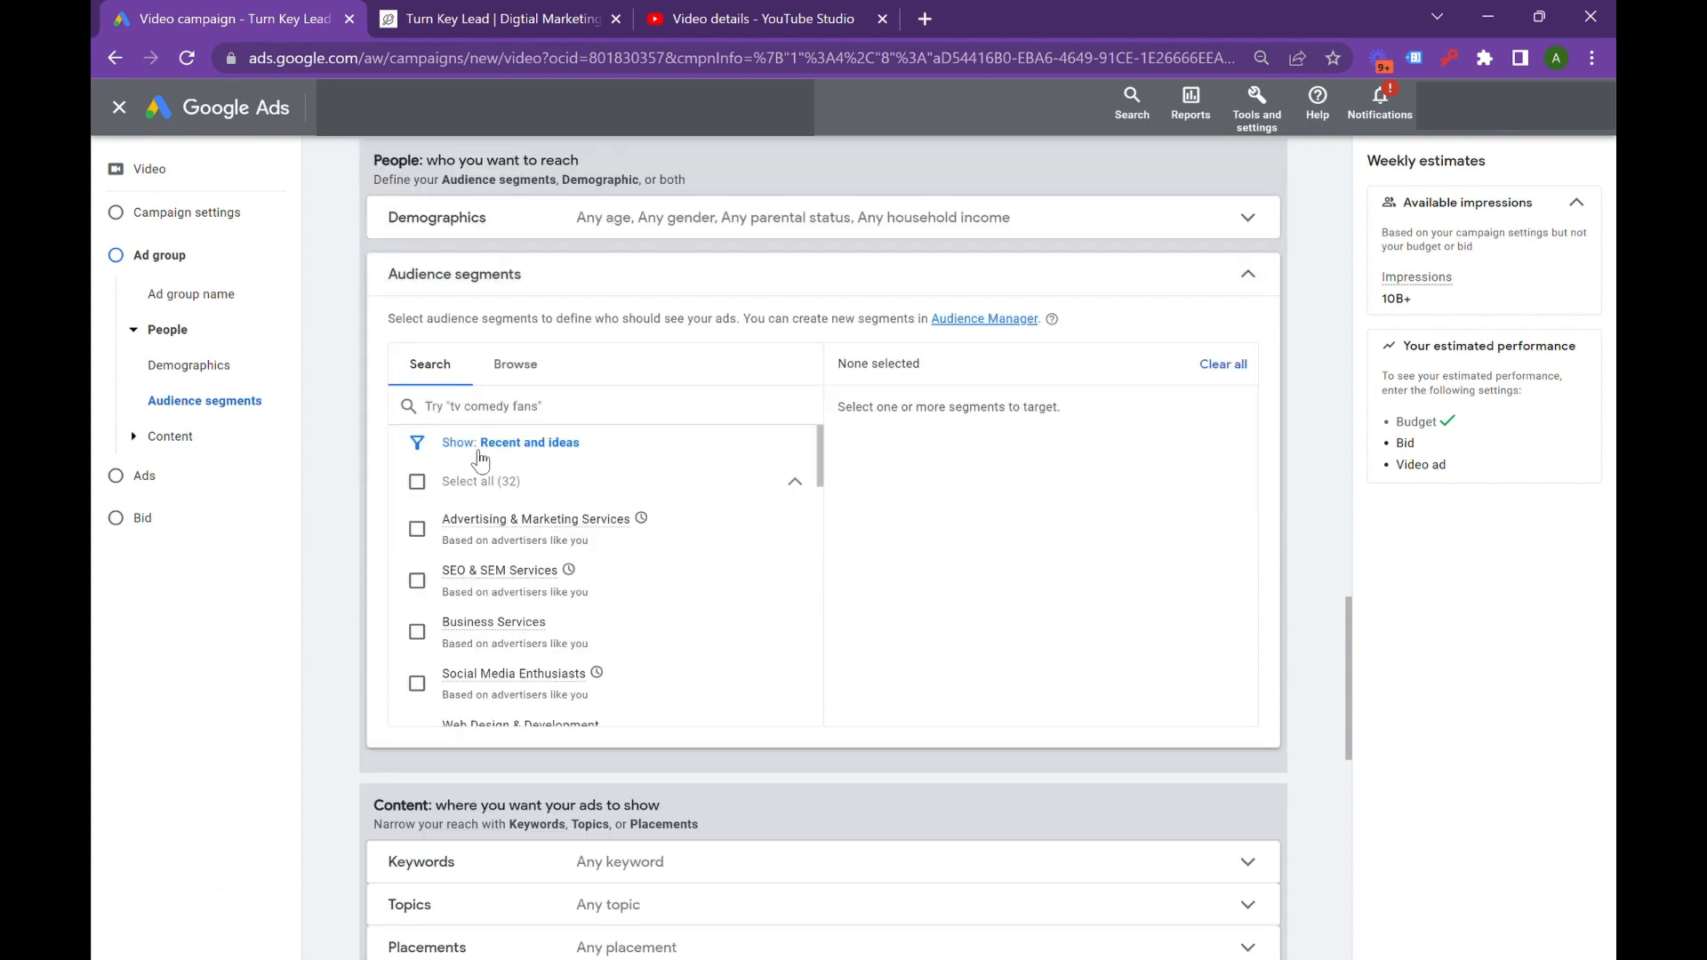
click(524, 377)
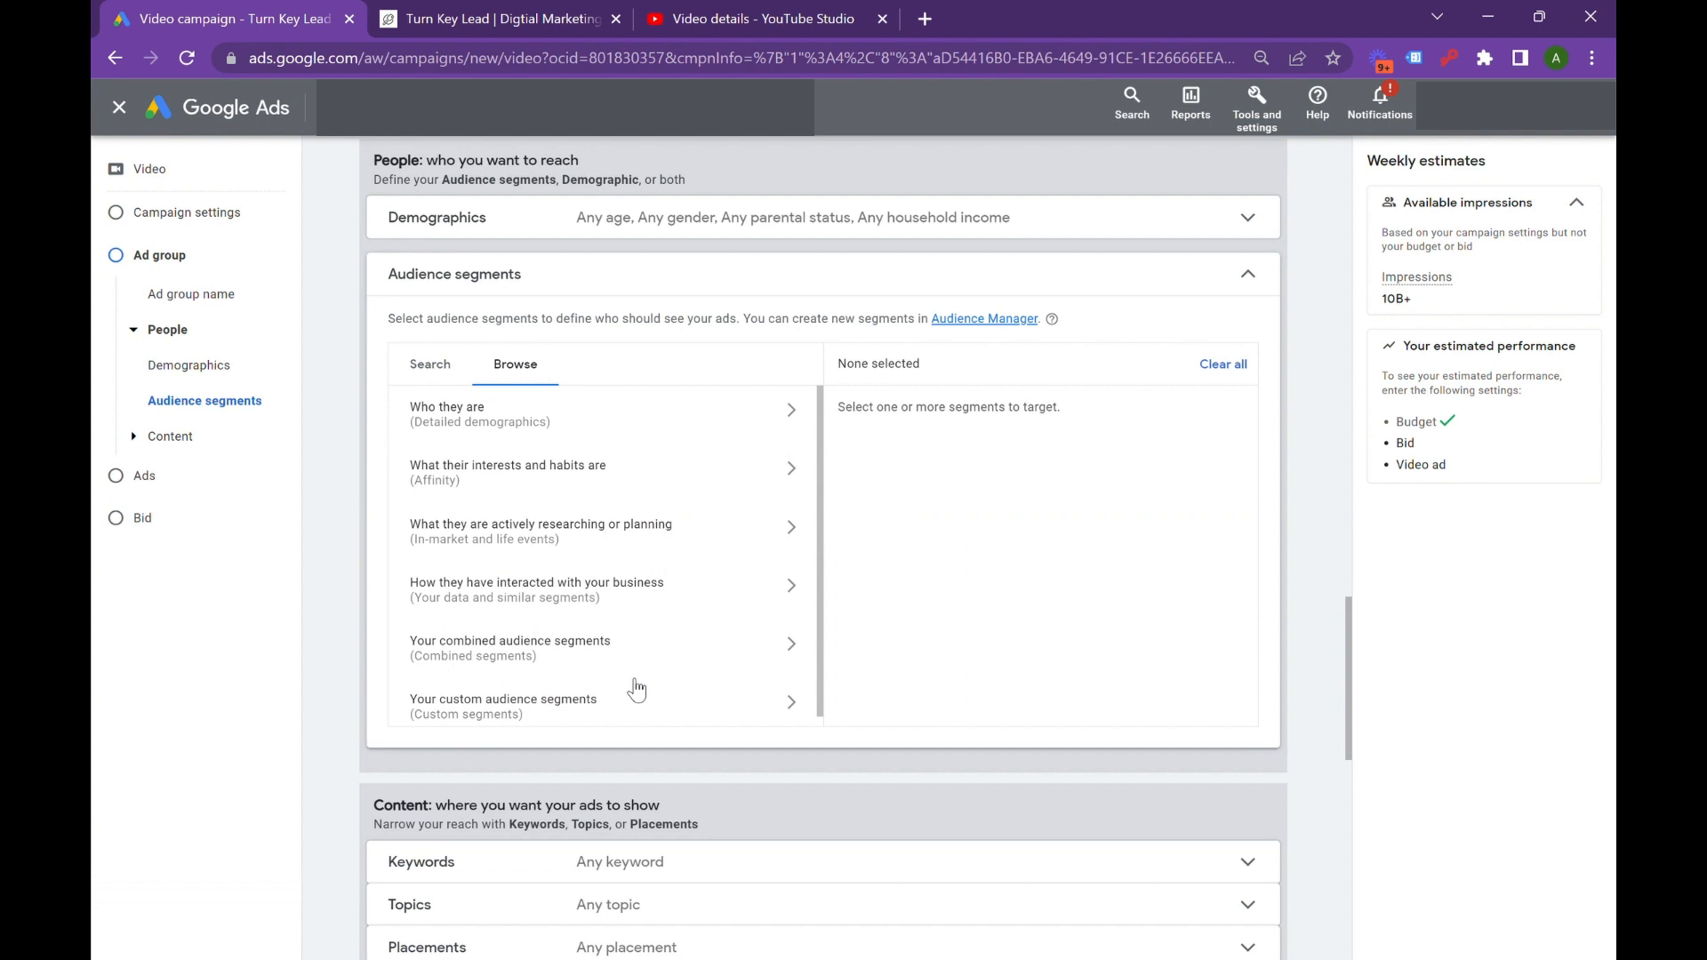
click(648, 602)
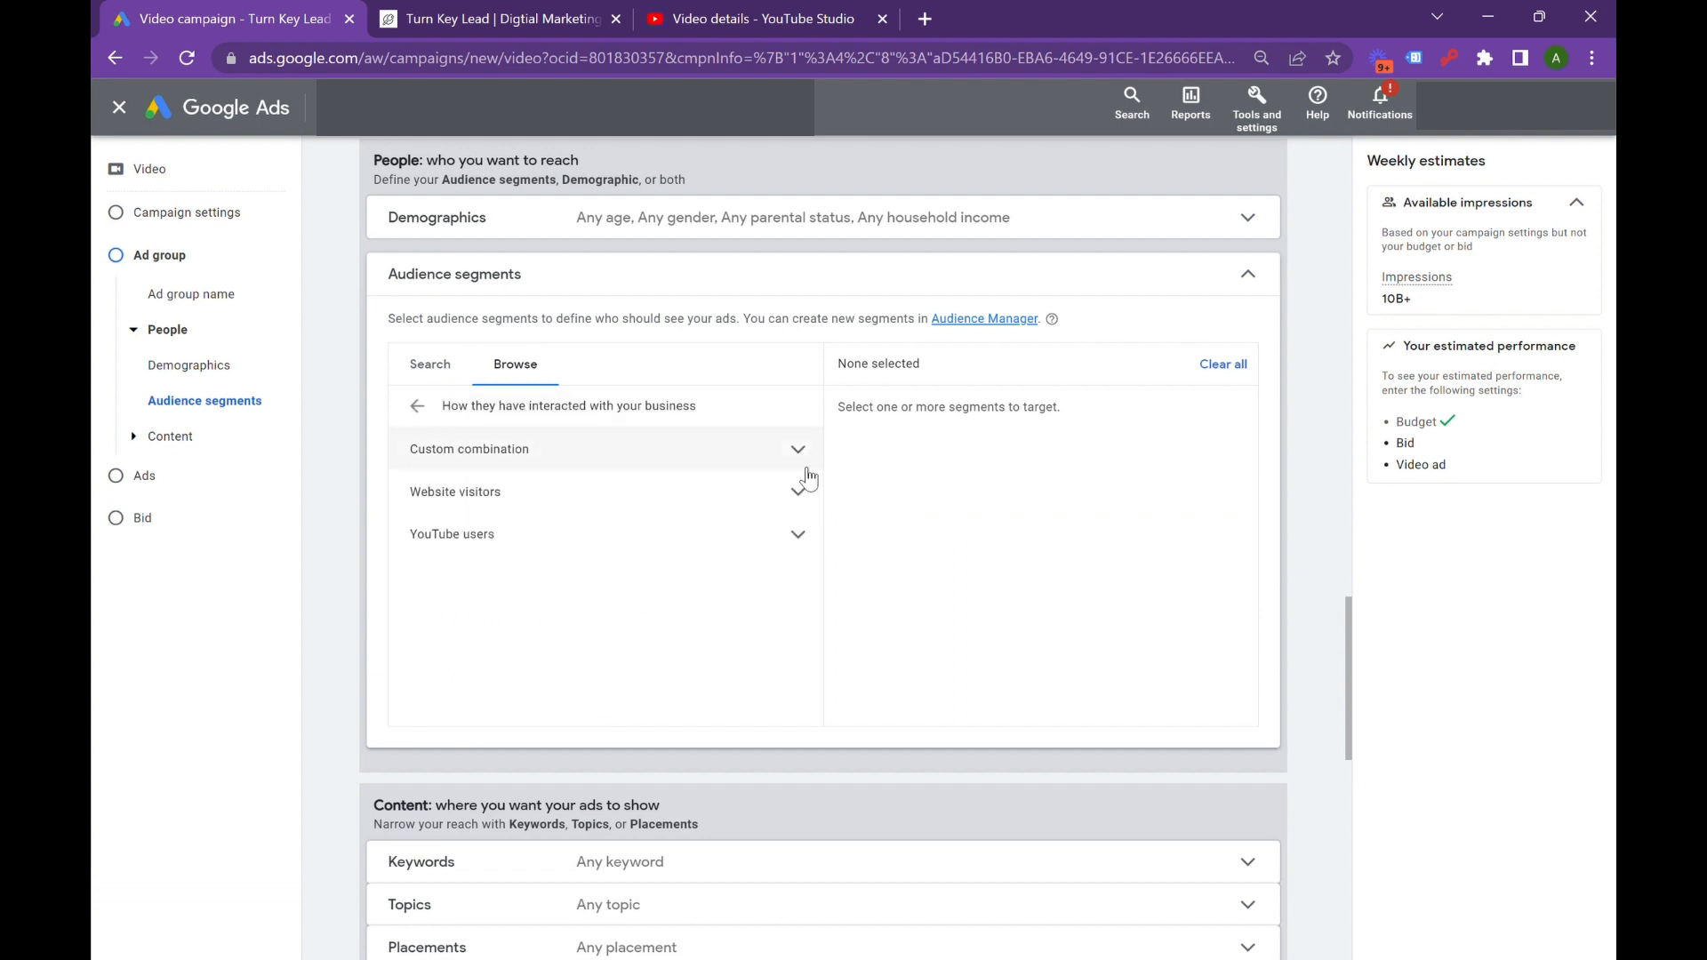
click(798, 536)
scroll(458, 616, down, 1)
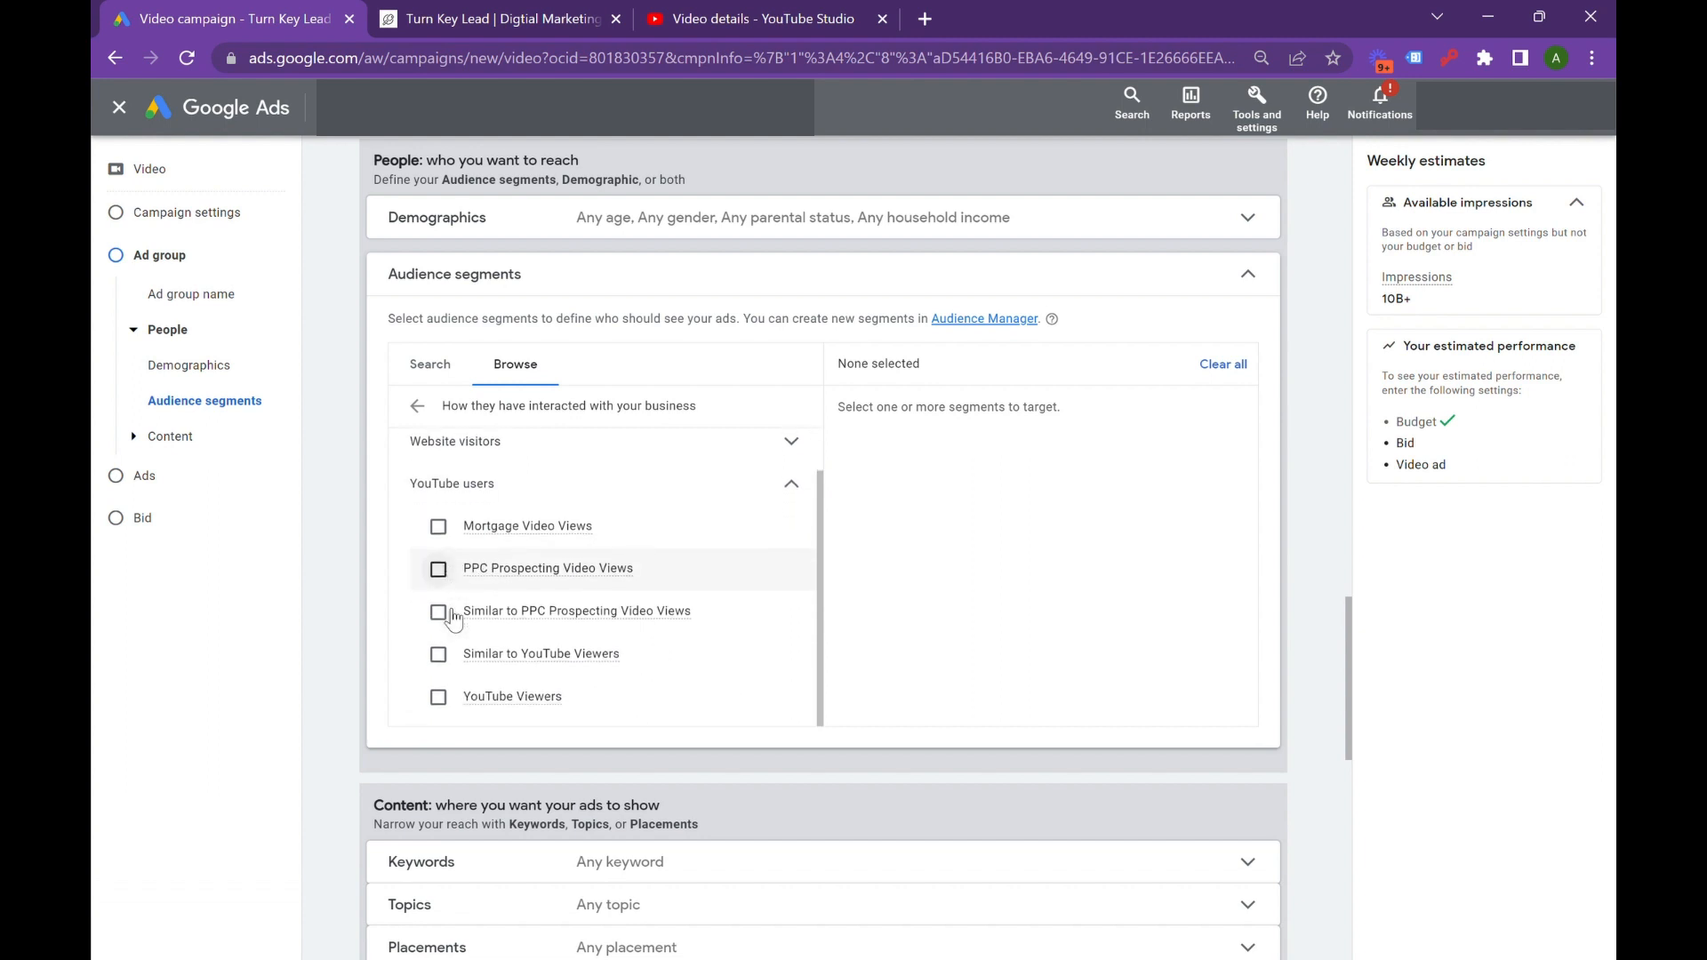
click(438, 697)
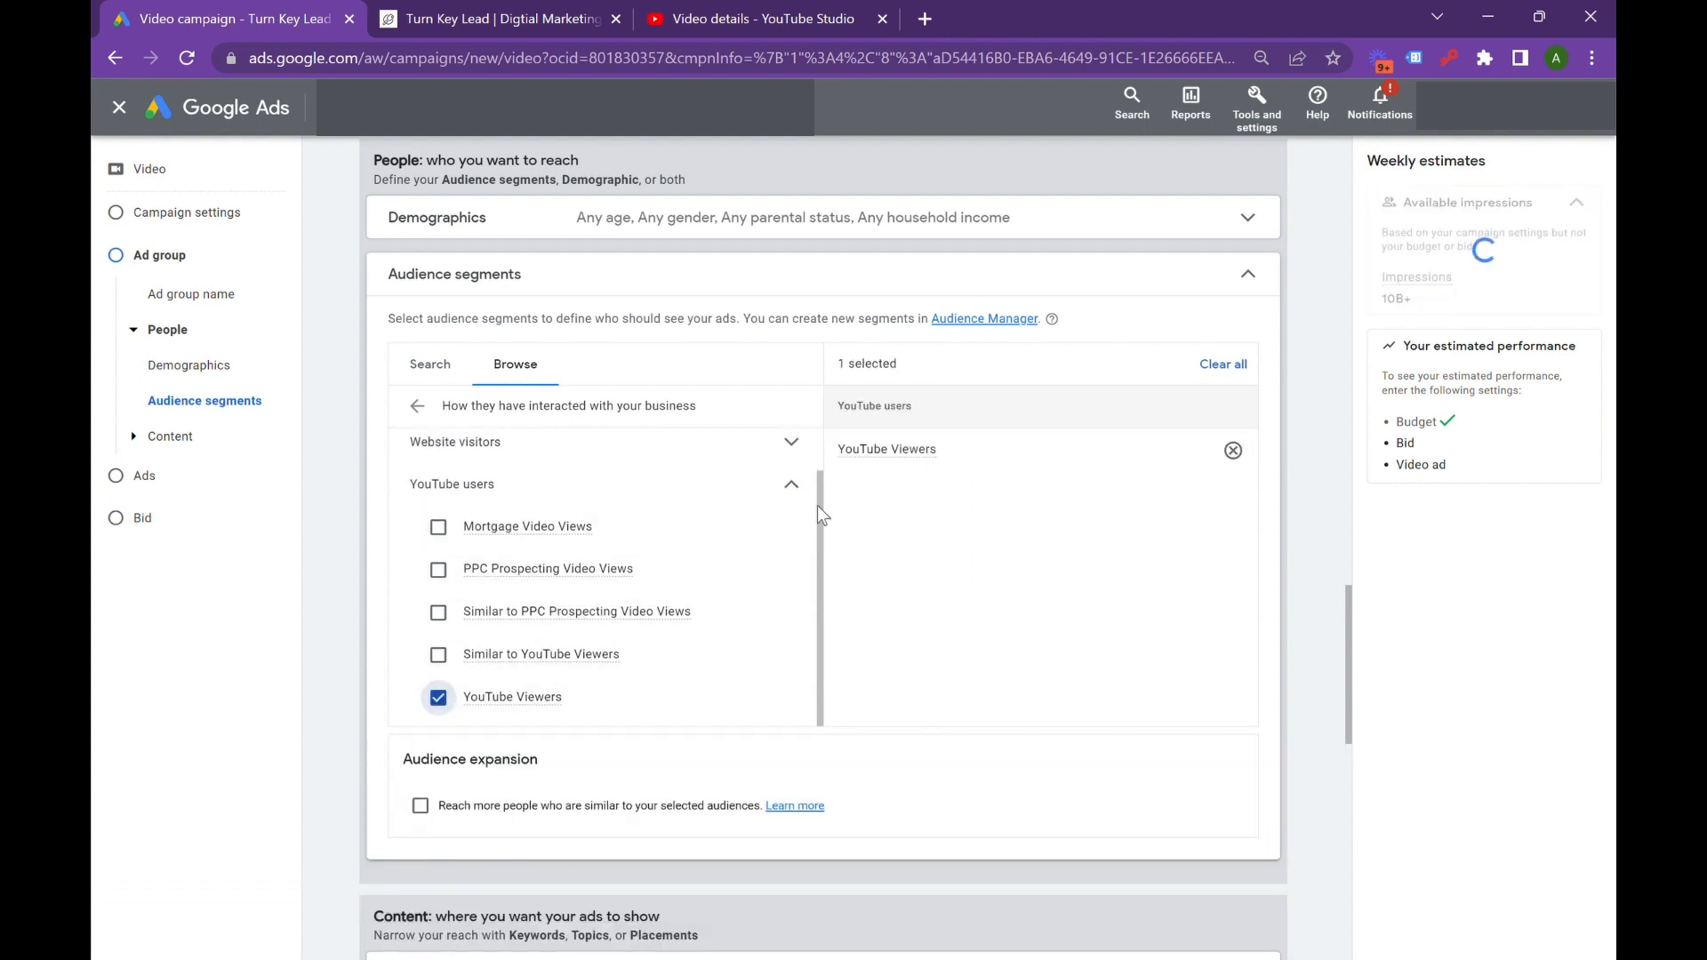
click(791, 485)
scroll(657, 621, down, 1)
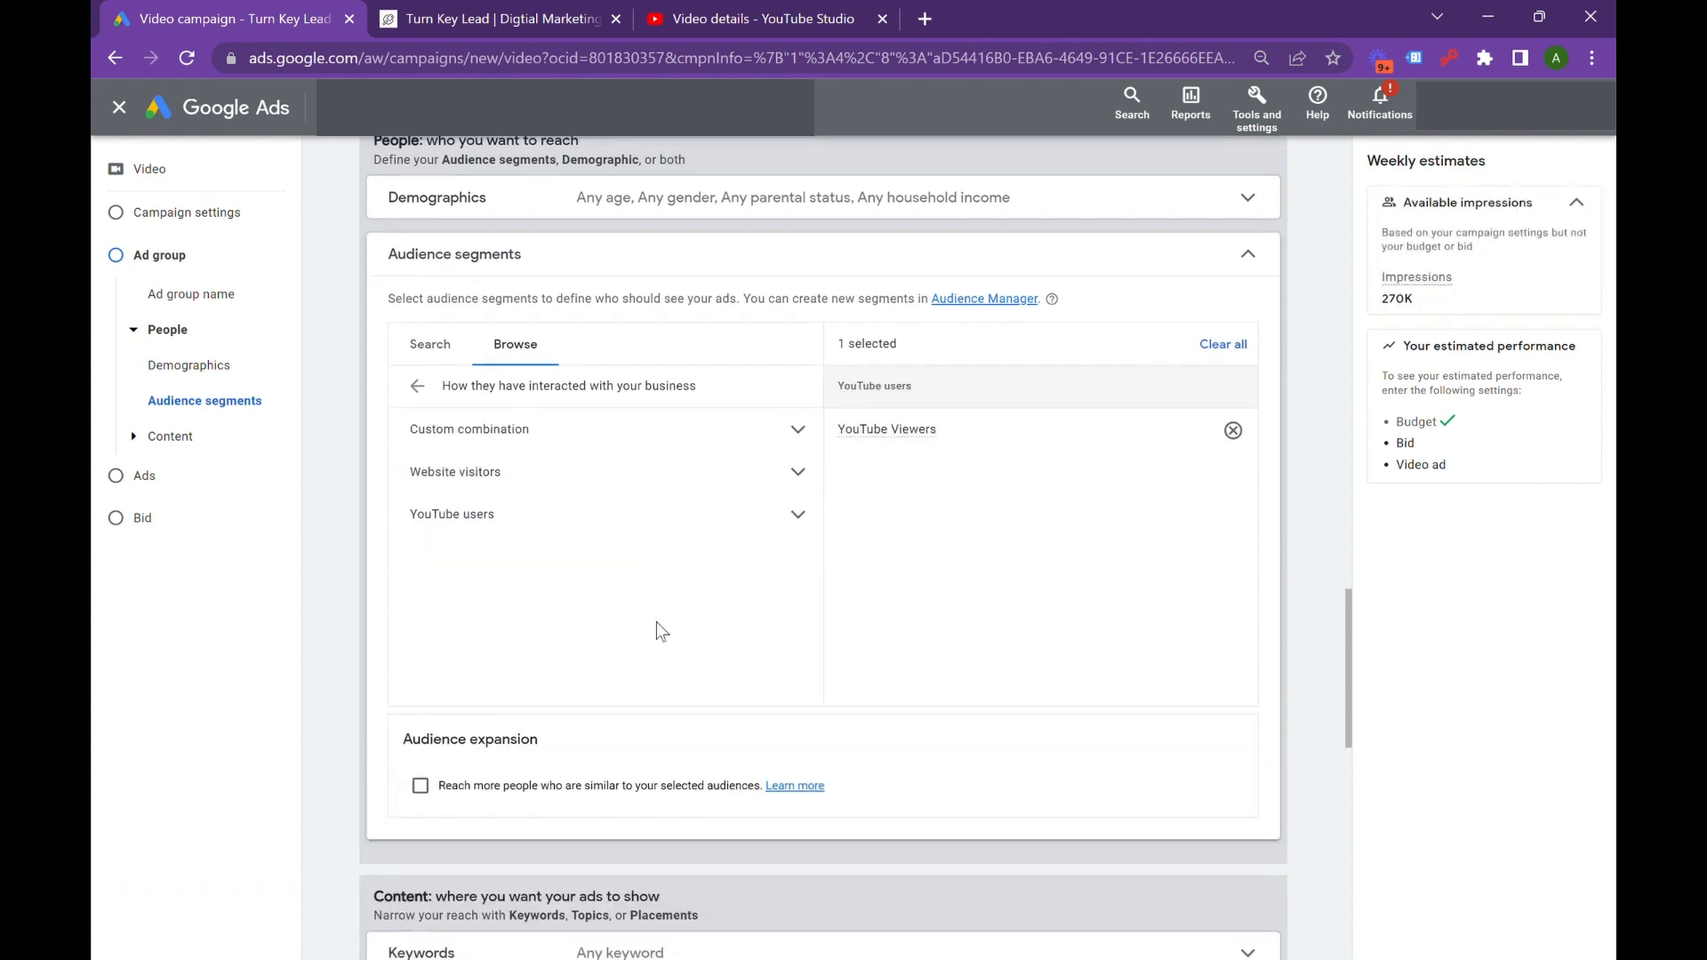
scroll(660, 632, down, 3)
scroll(800, 623, up, 4)
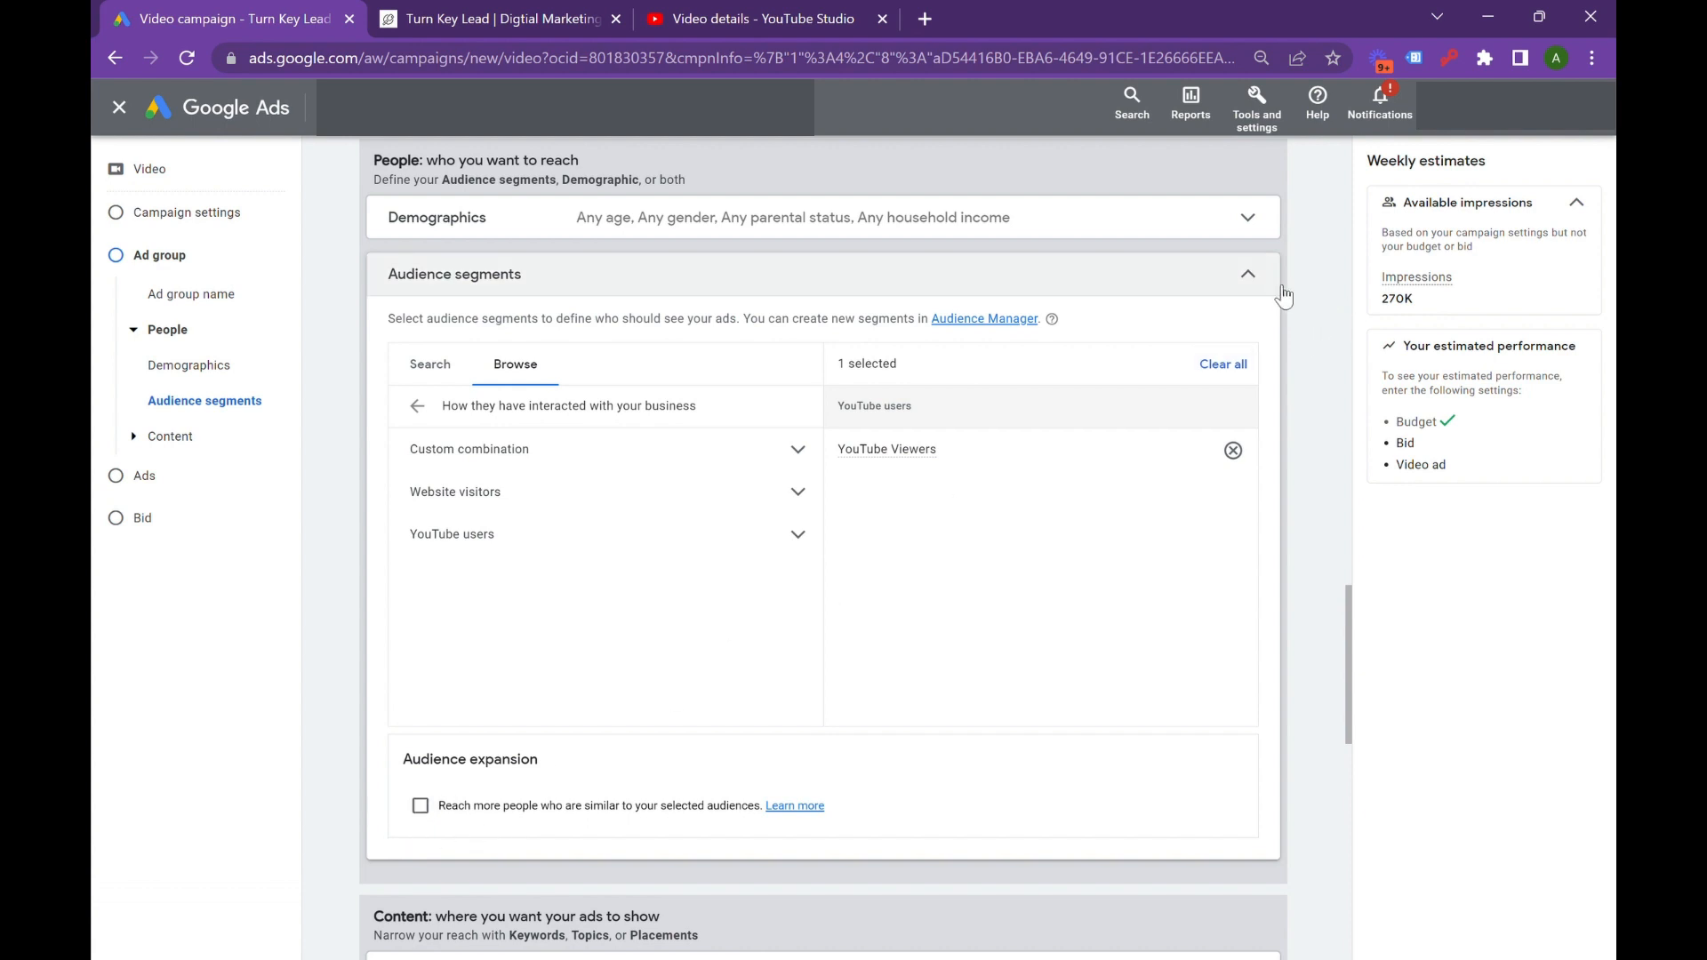
click(1253, 277)
Add the Premier Google Ads Agency video to the ad by pasting its copied YouTube URL
scroll(622, 498, down, 1)
scroll(582, 531, down, 1)
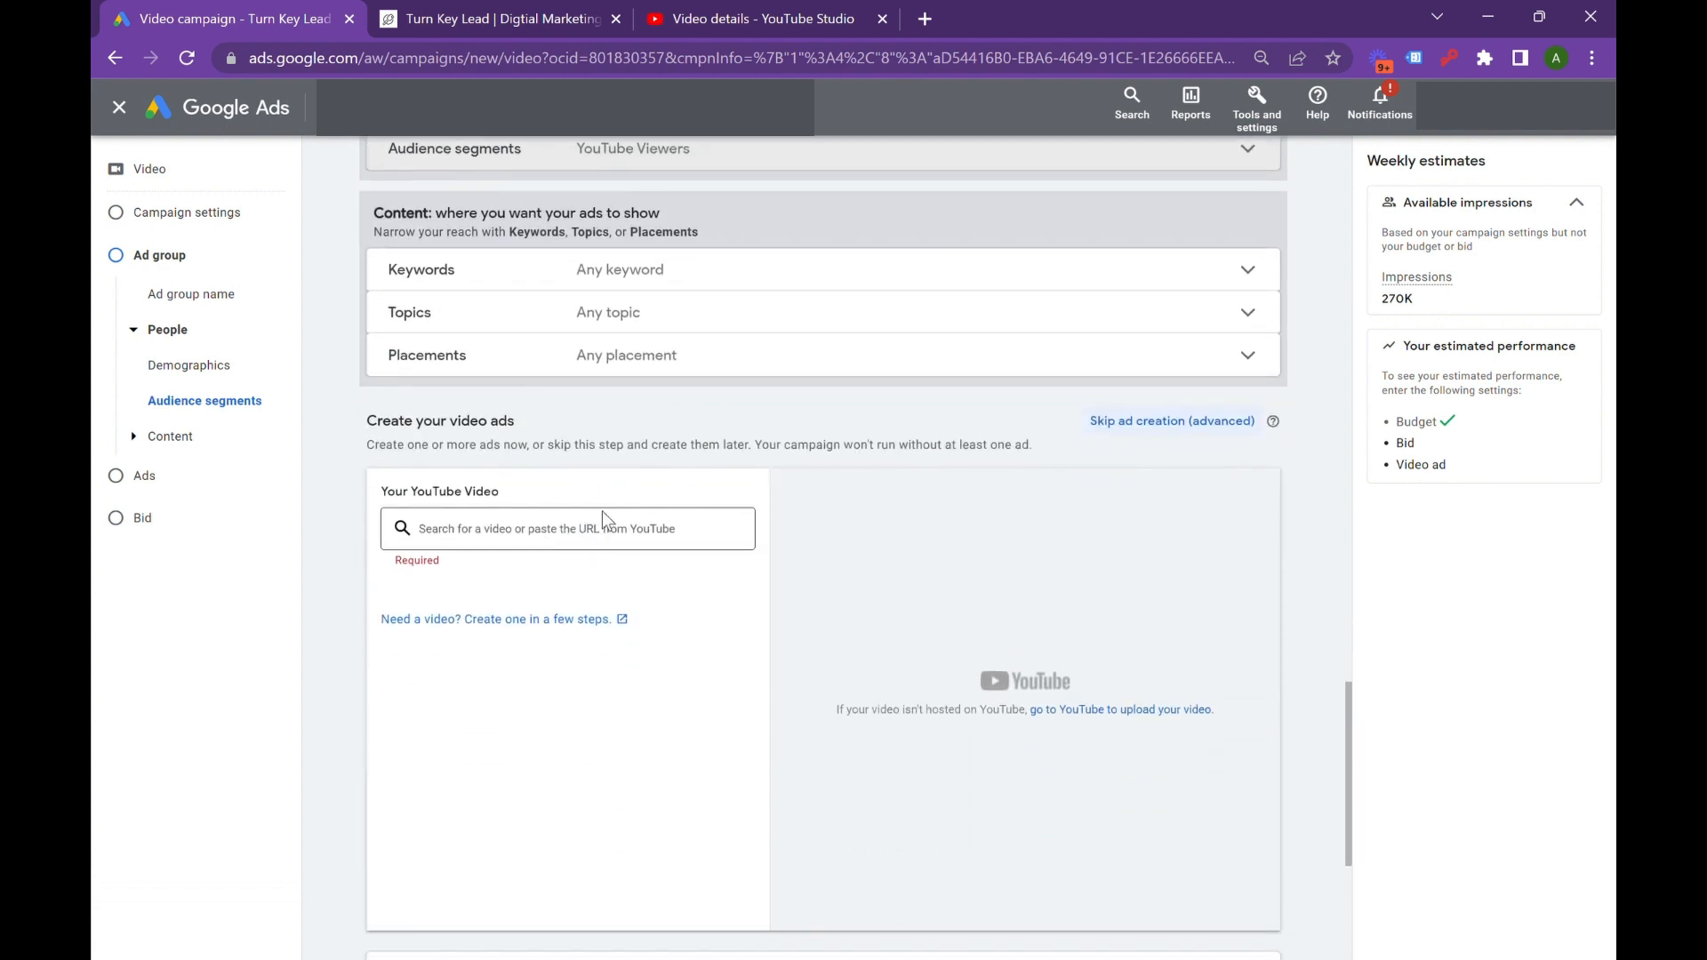
click(542, 528)
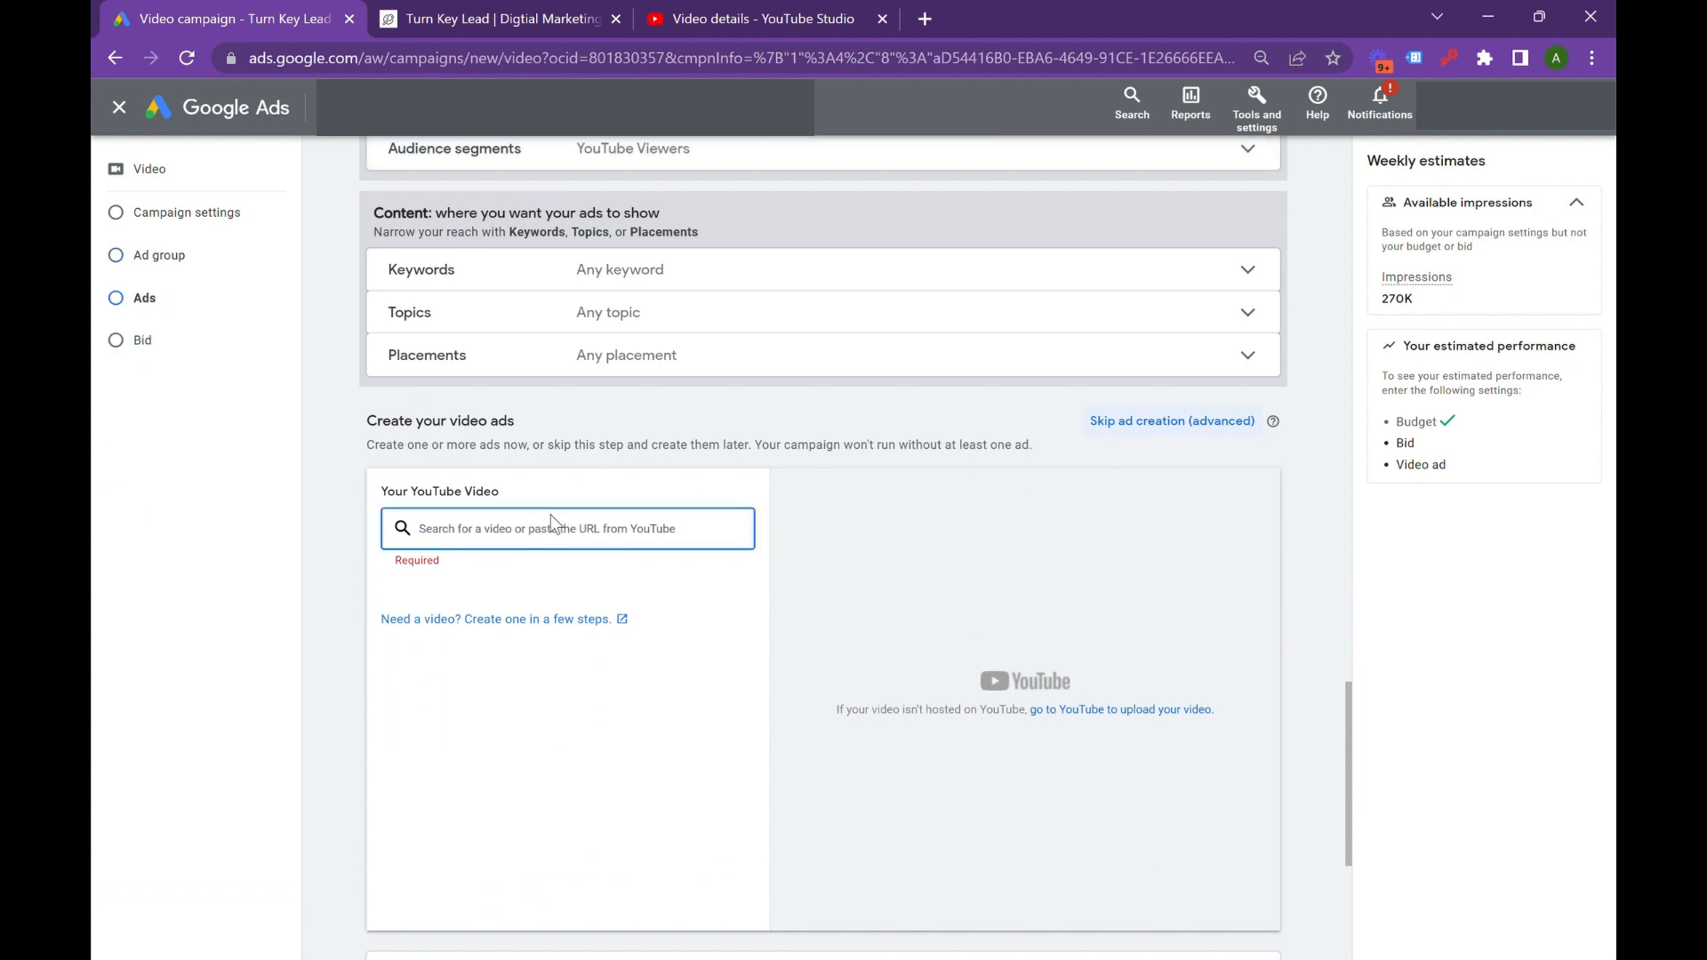
key(ctrl+v)
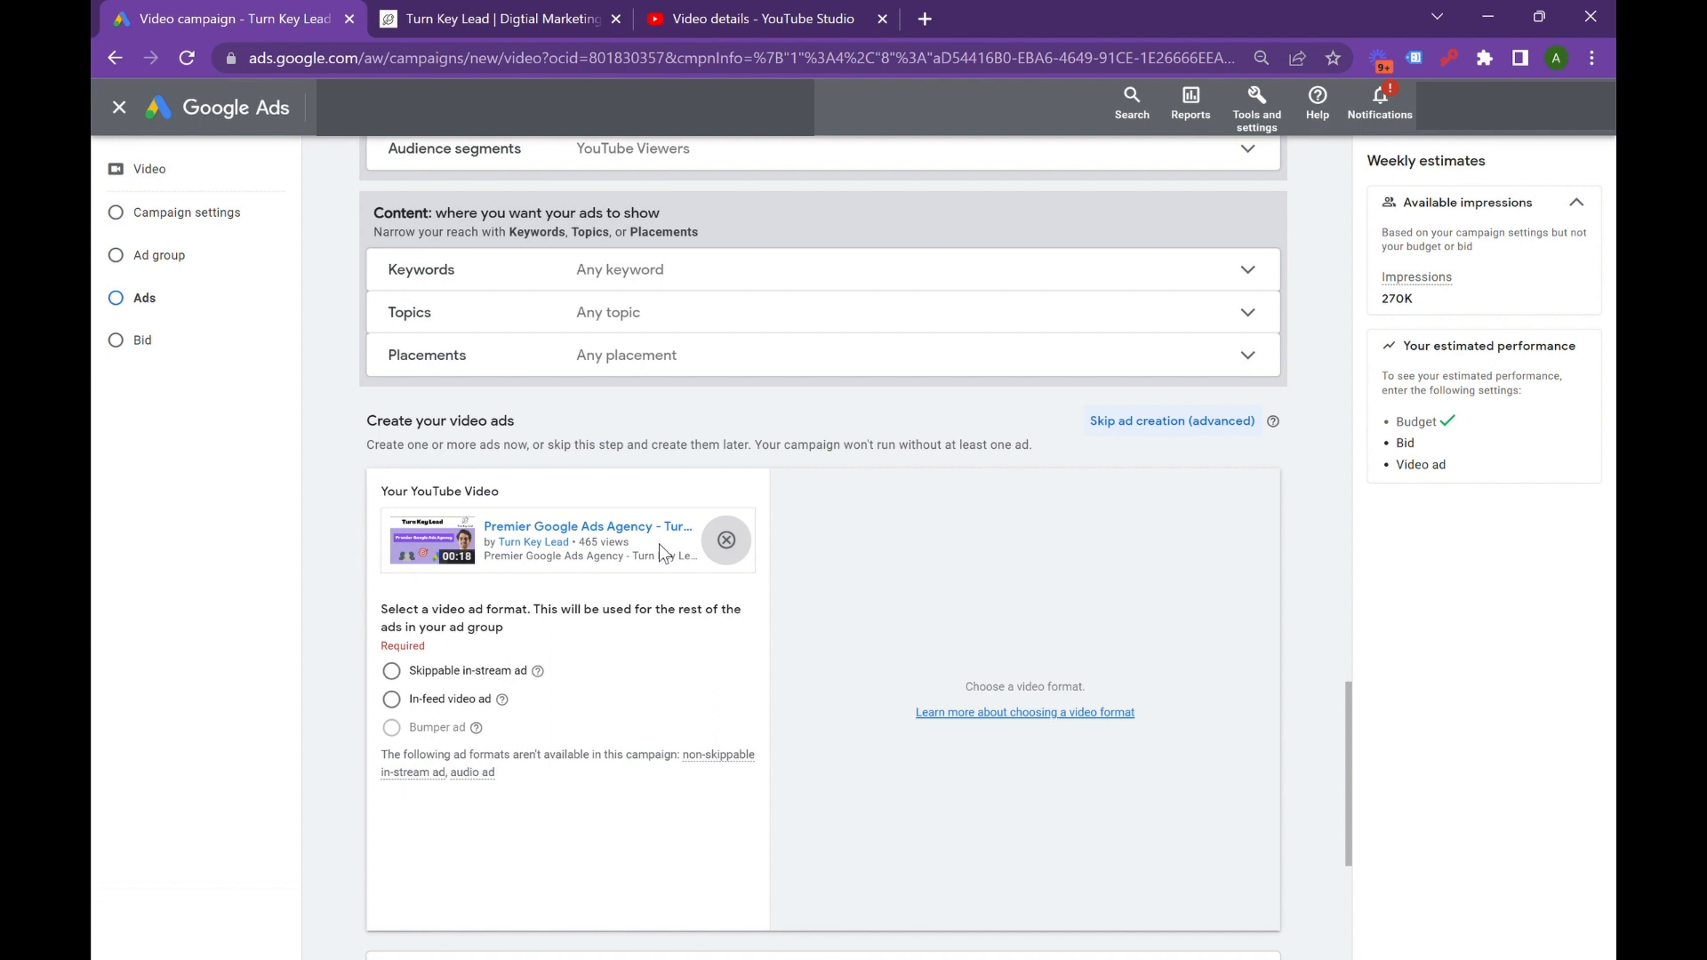
scroll(589, 489, down, 1)
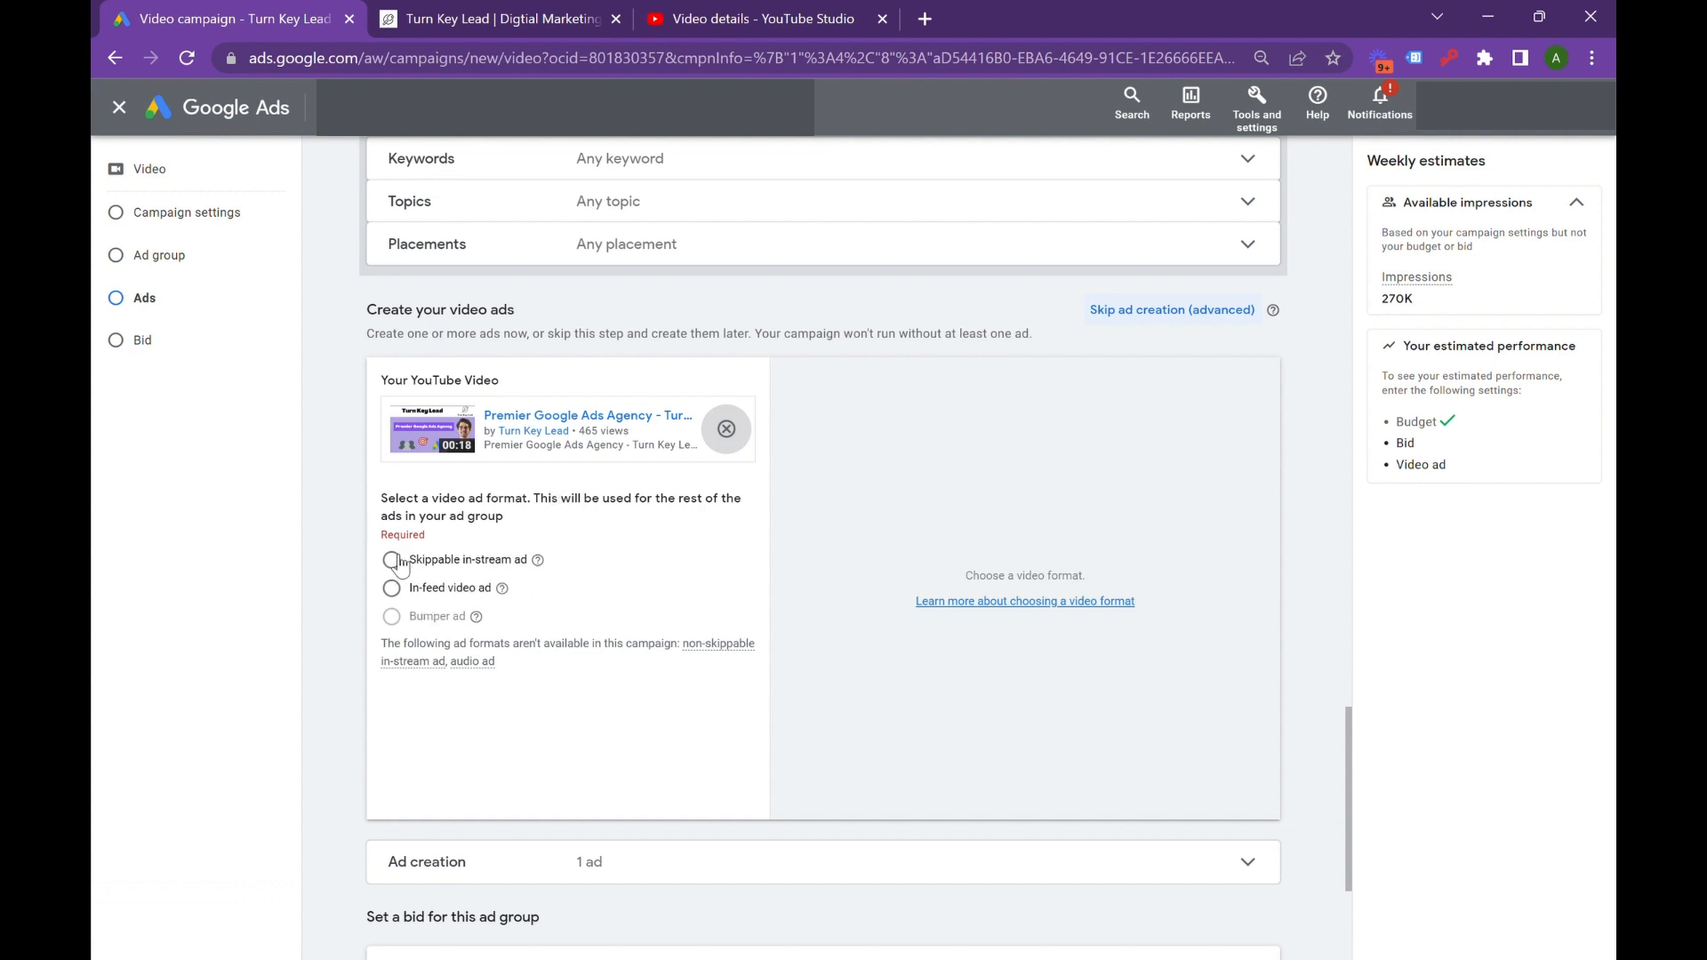
Make the ad a skippable in-stream ad with turnkeylead.com as both its final URL and display URL
mouse_move(545, 573)
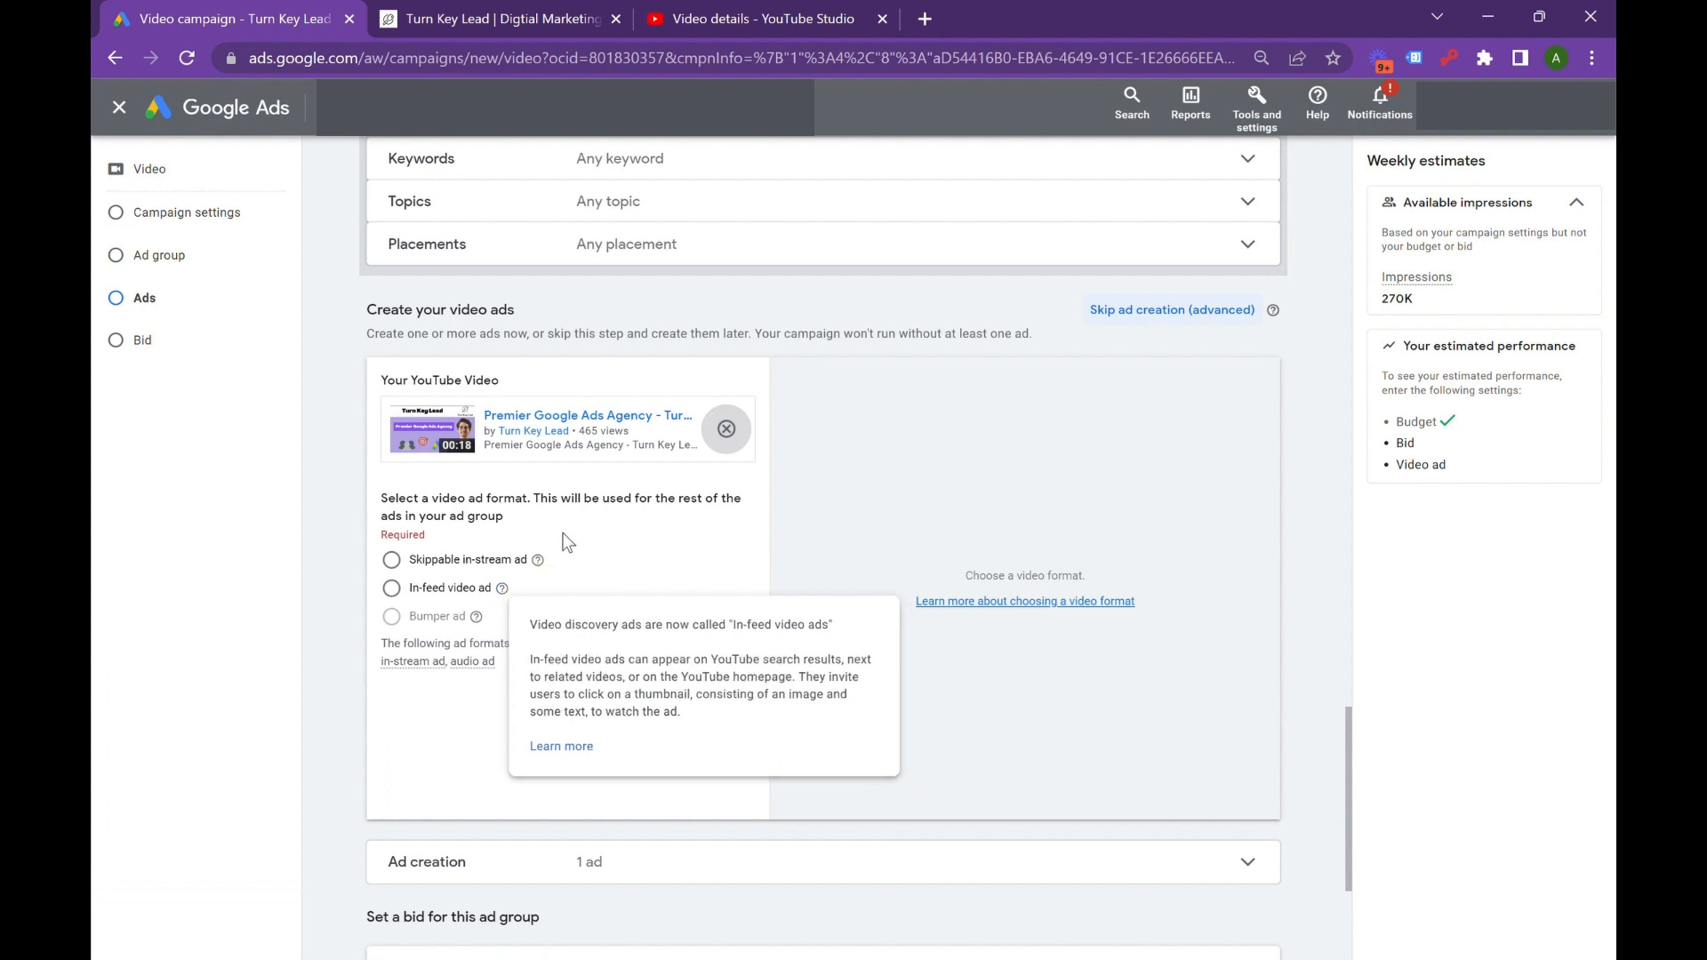
click(414, 562)
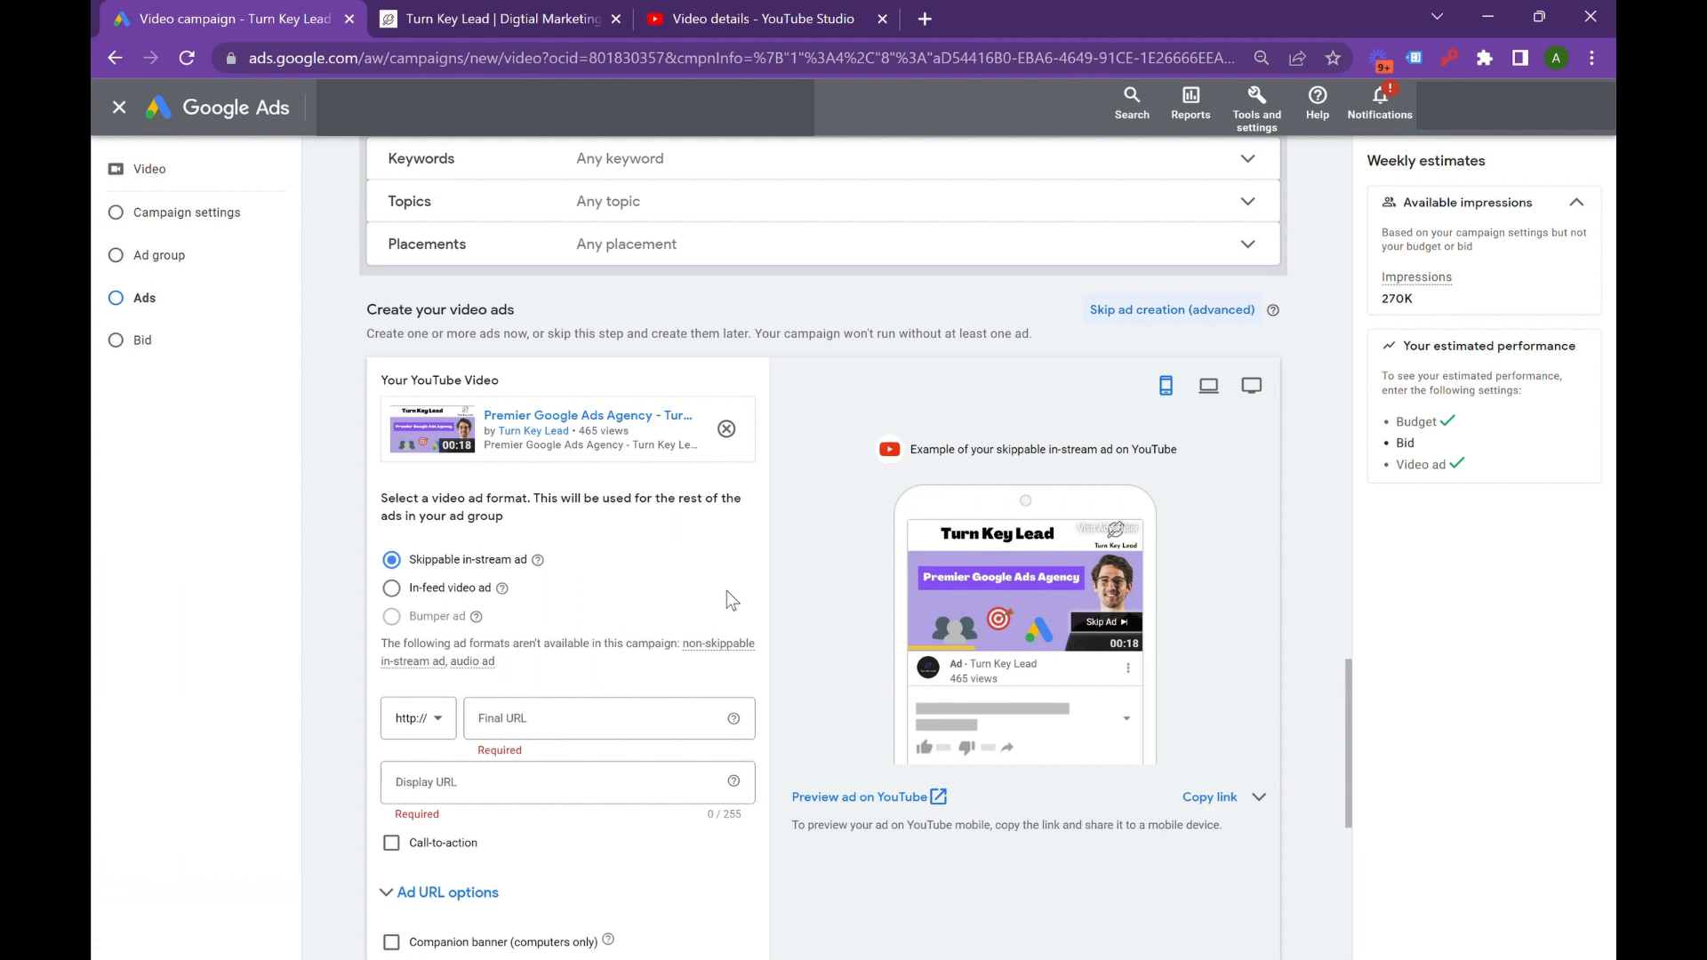
click(572, 725)
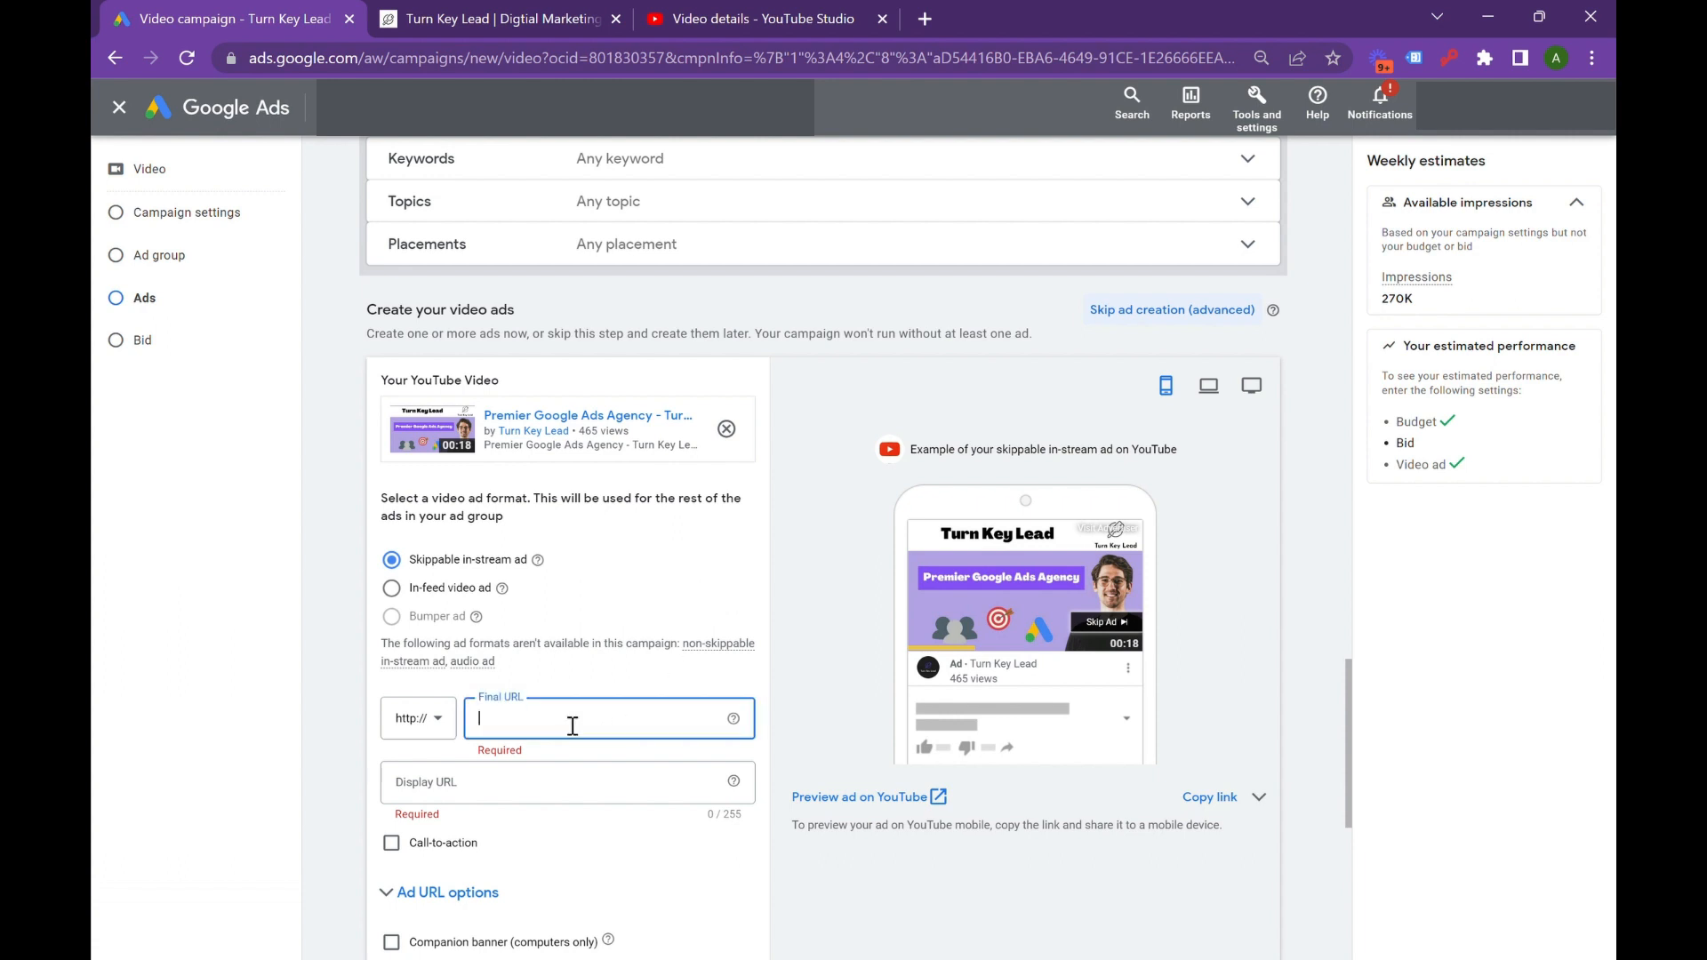
text(turnkeylea)
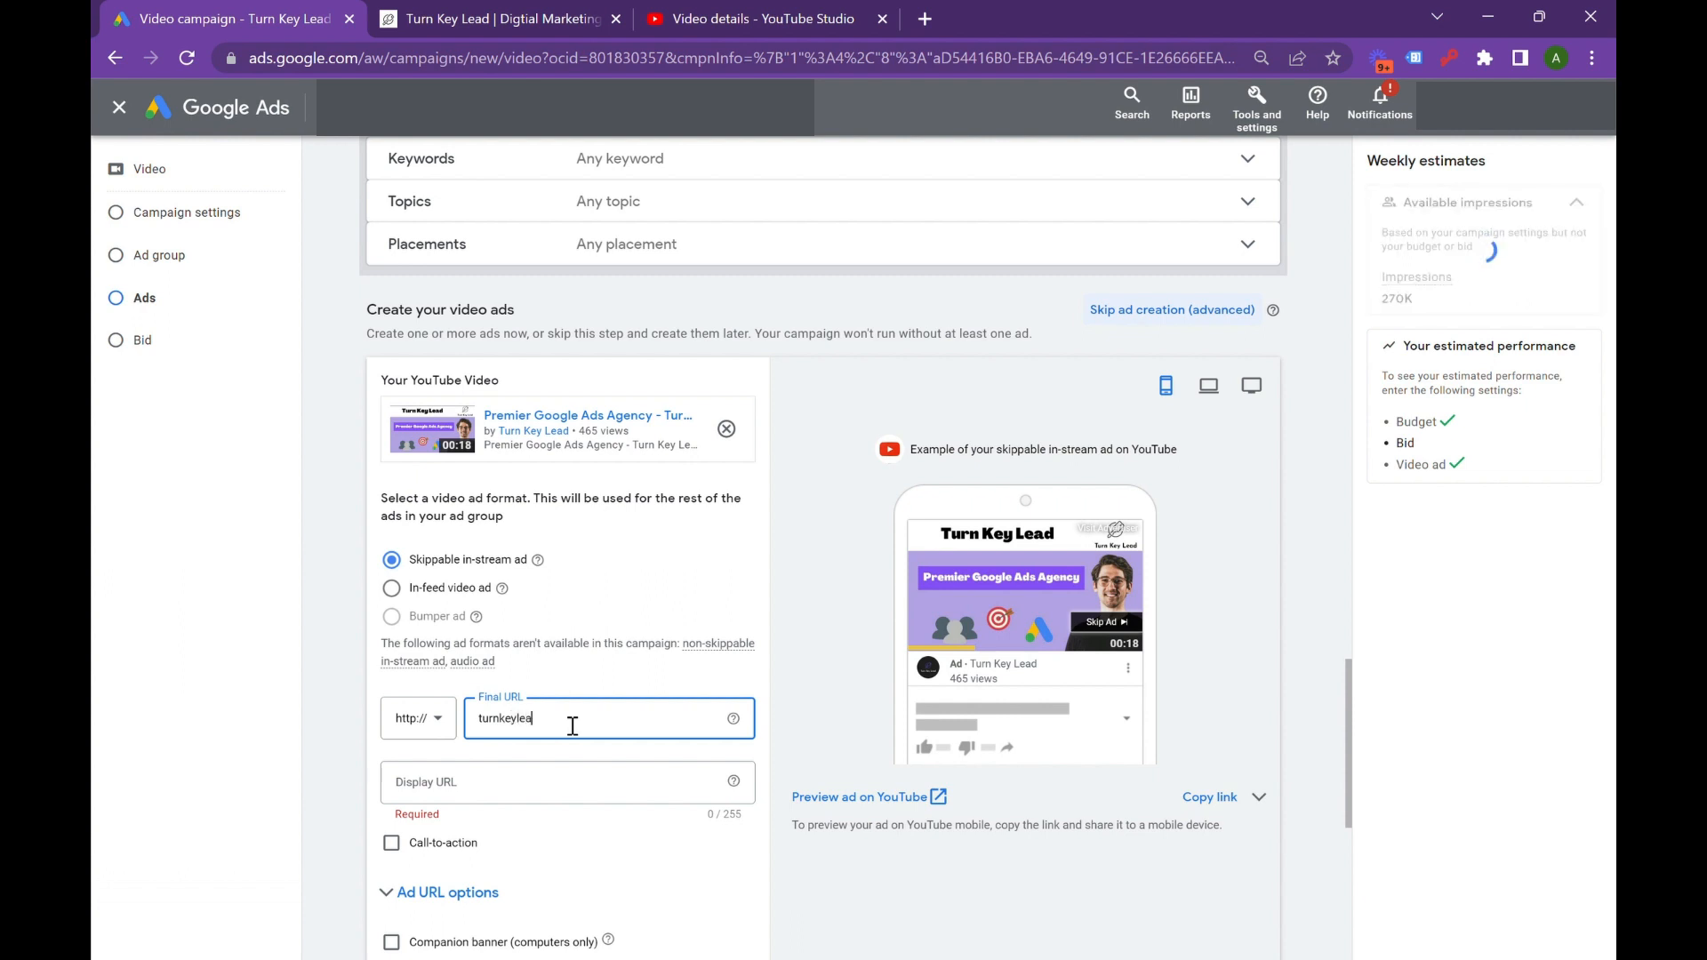
text(d.com)
click(509, 768)
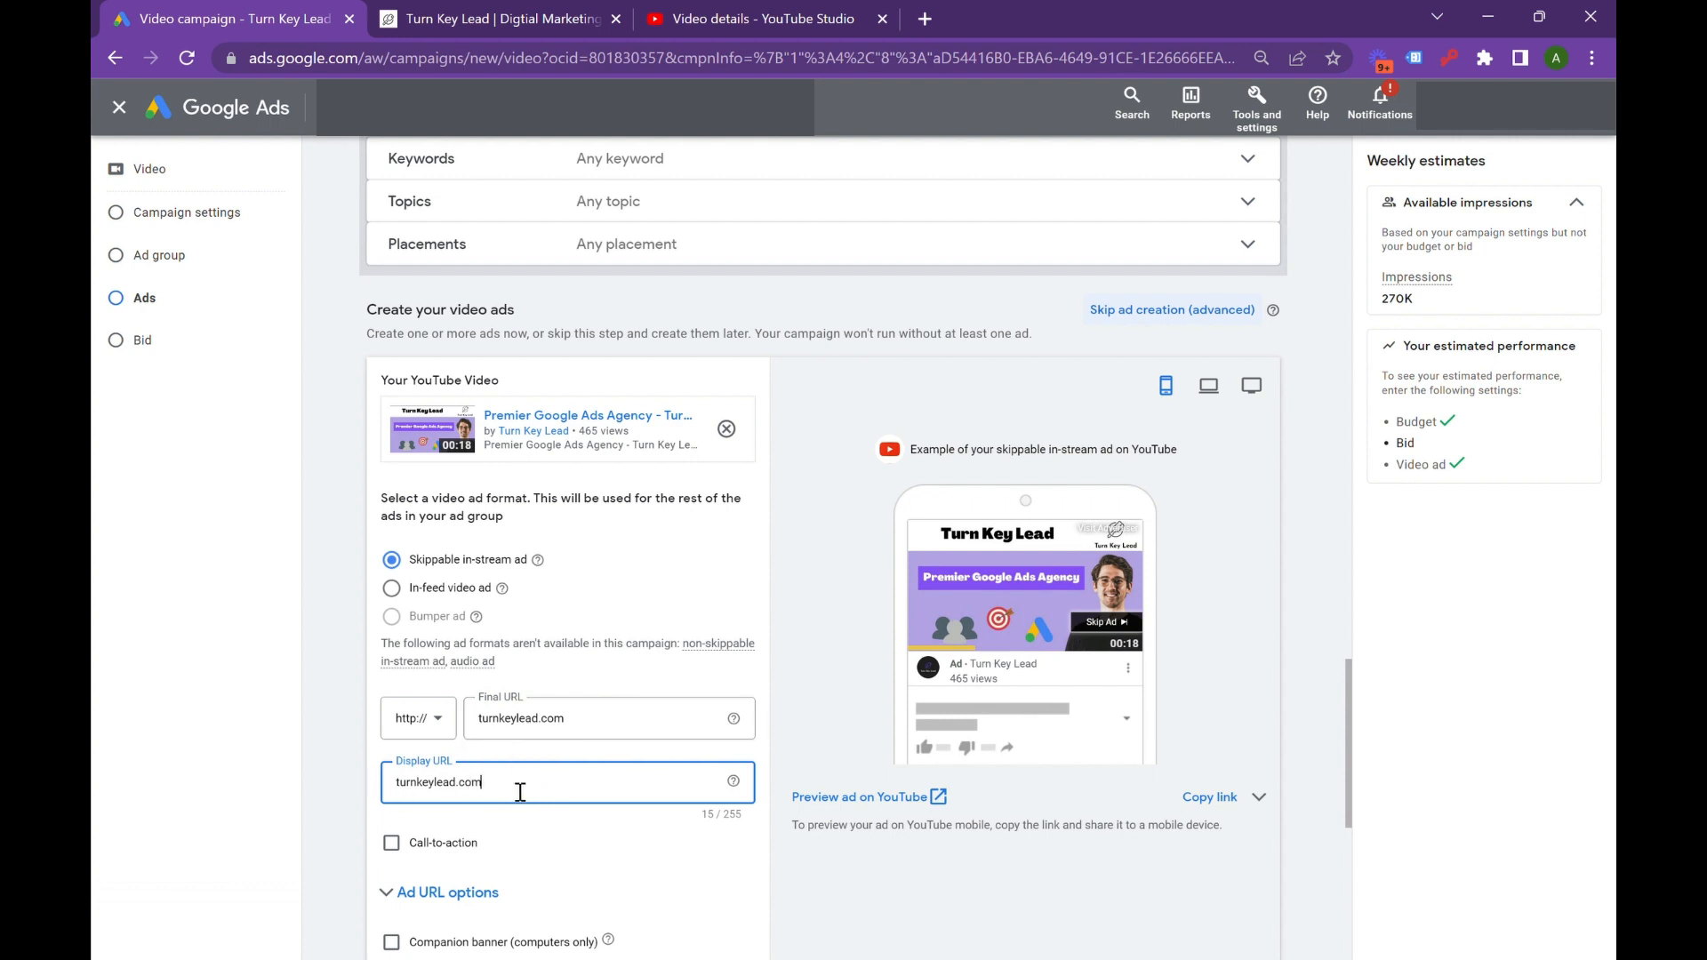
Enable the ad's call-to-action and choose "Learn more" as its text
scroll(520, 792, down, 1)
click(391, 733)
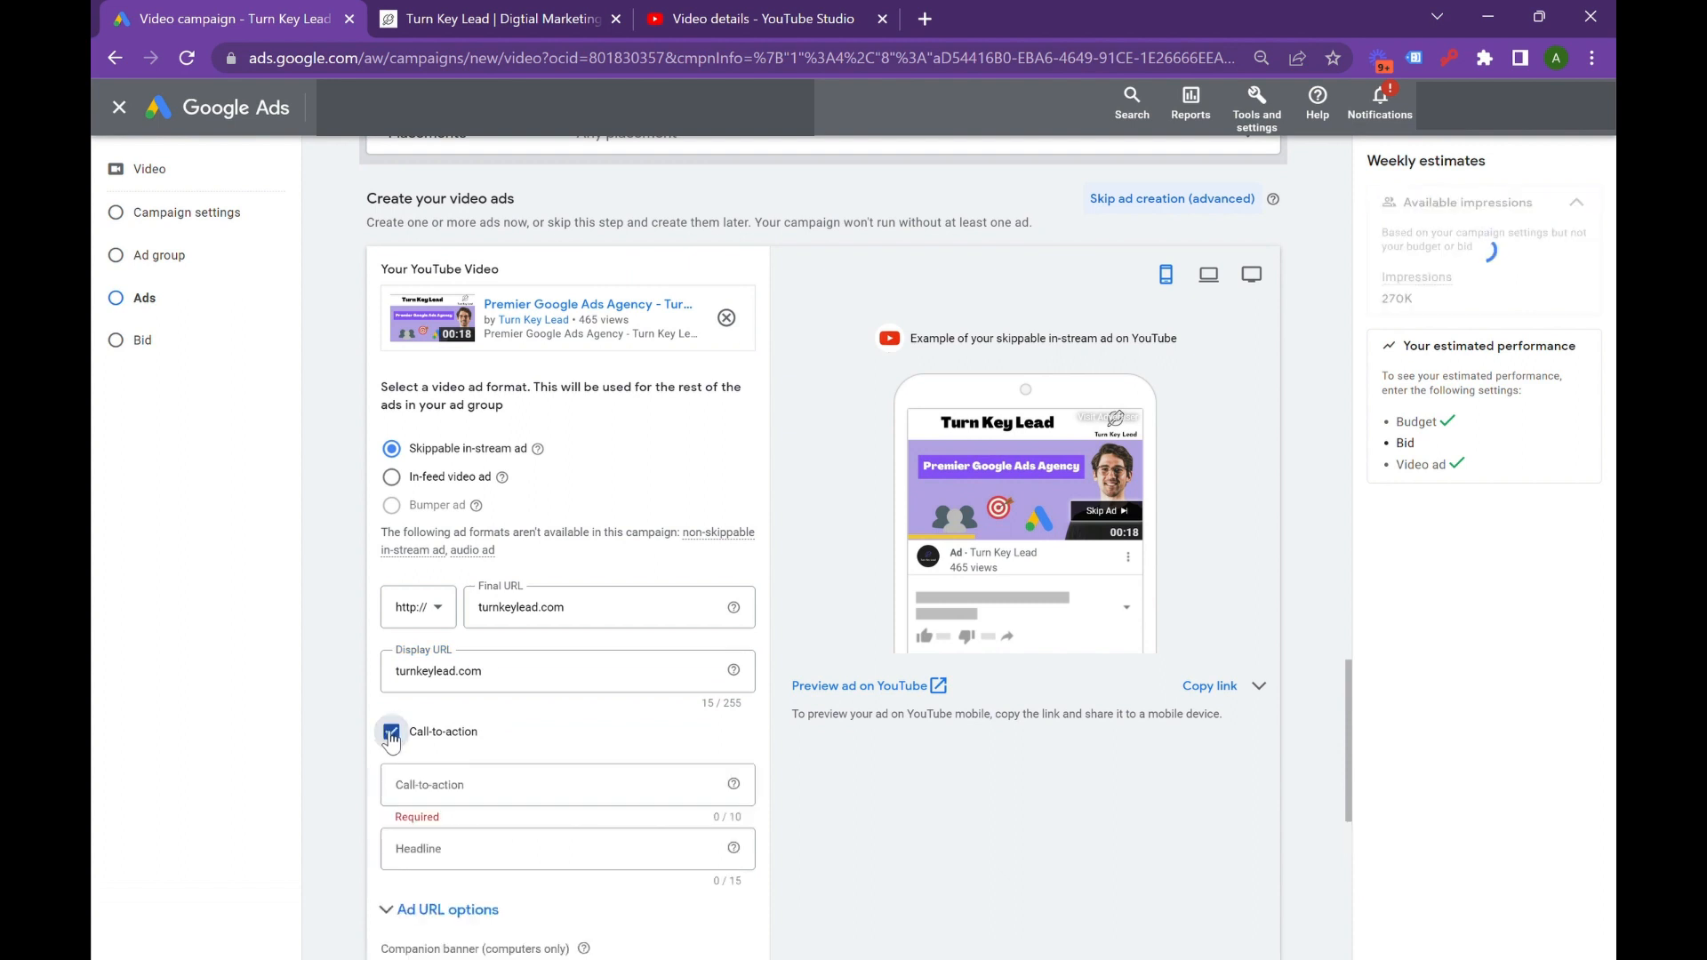
click(526, 784)
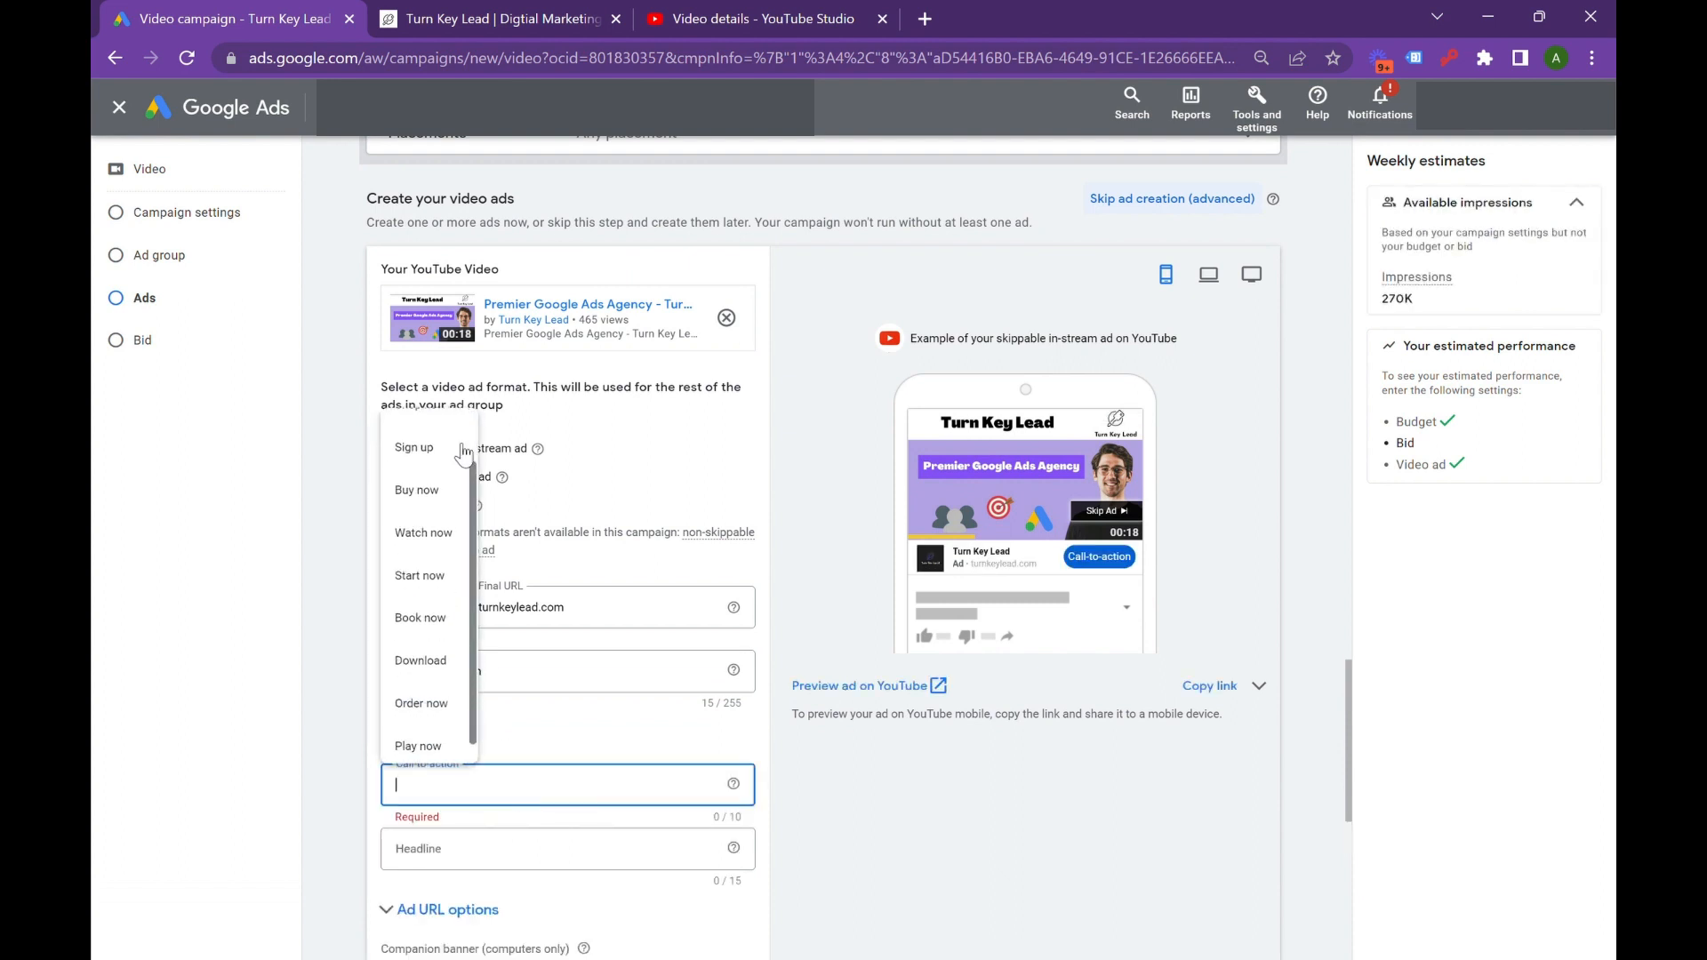
scroll(462, 447, down, 1)
scroll(443, 729, up, 2)
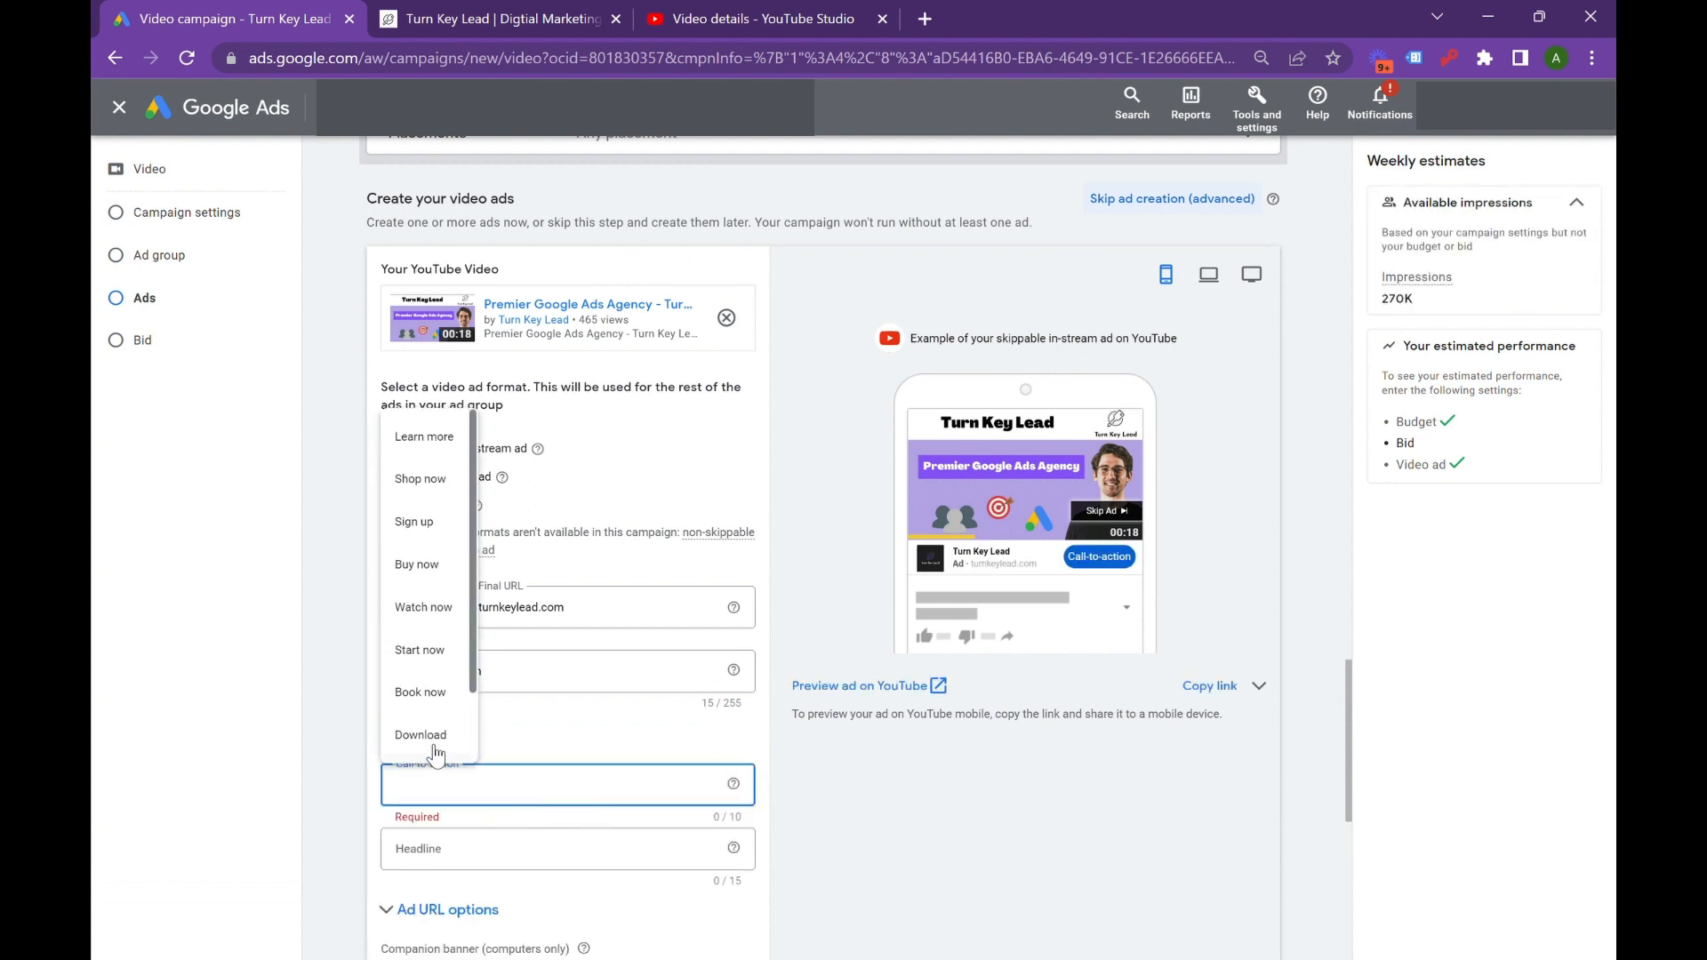
click(434, 451)
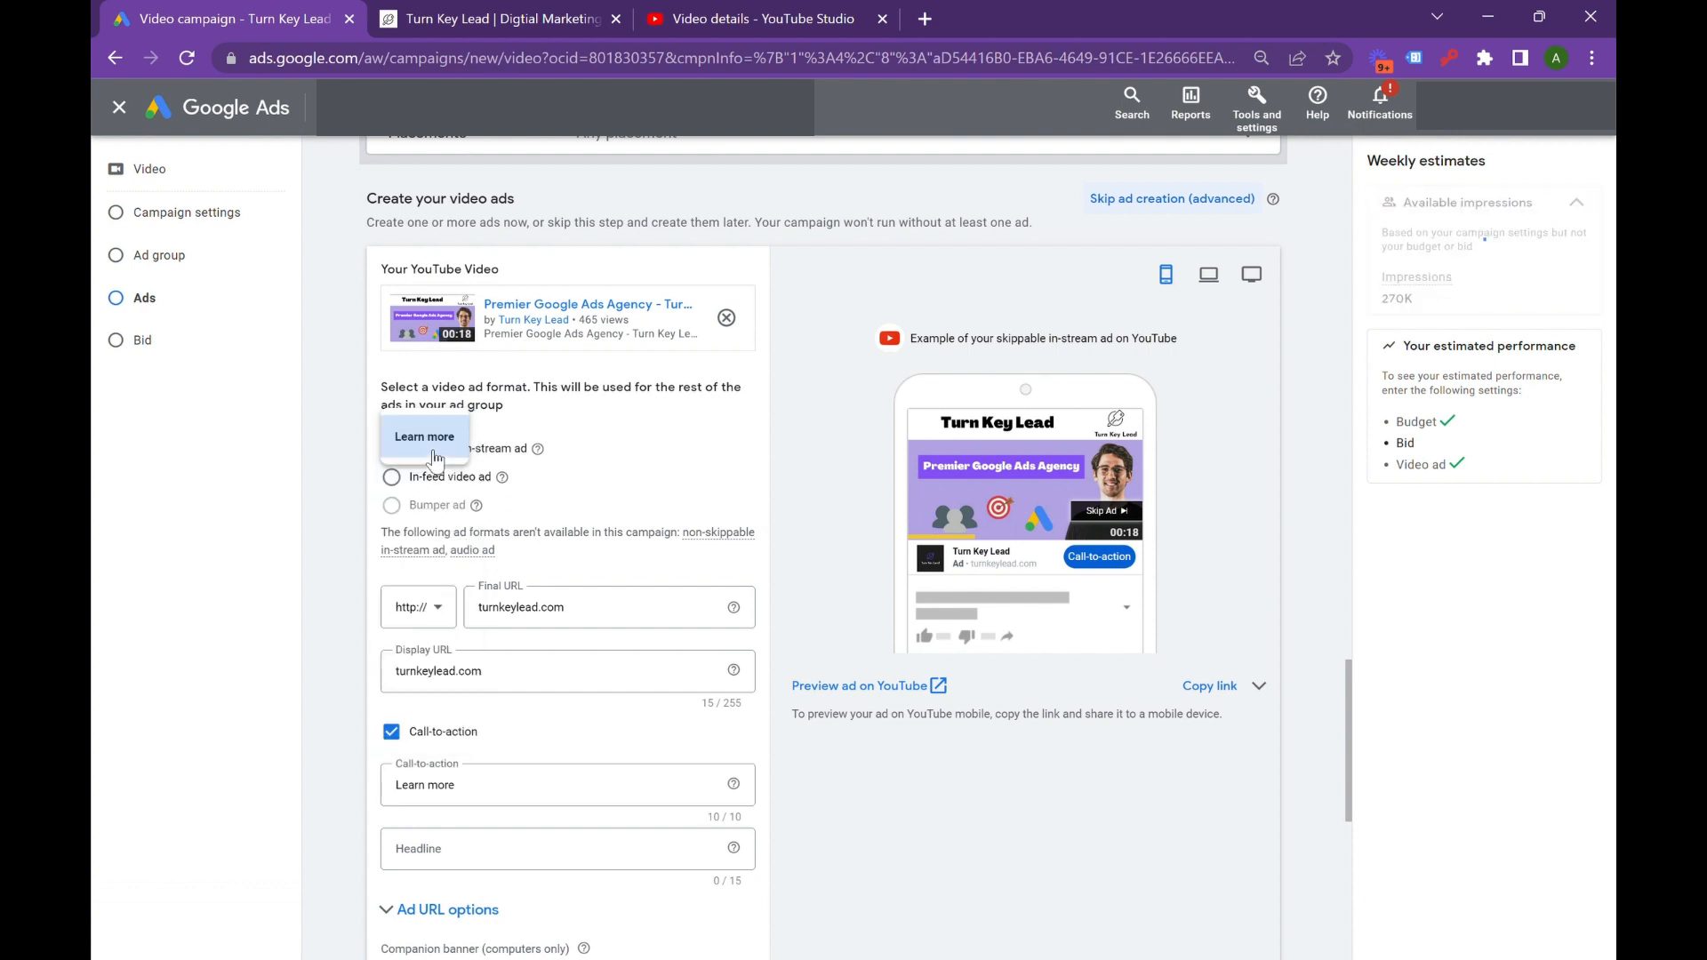
Try "Tired of unresponsive age" as the ad's headline
click(441, 849)
scroll(451, 854, down, 1)
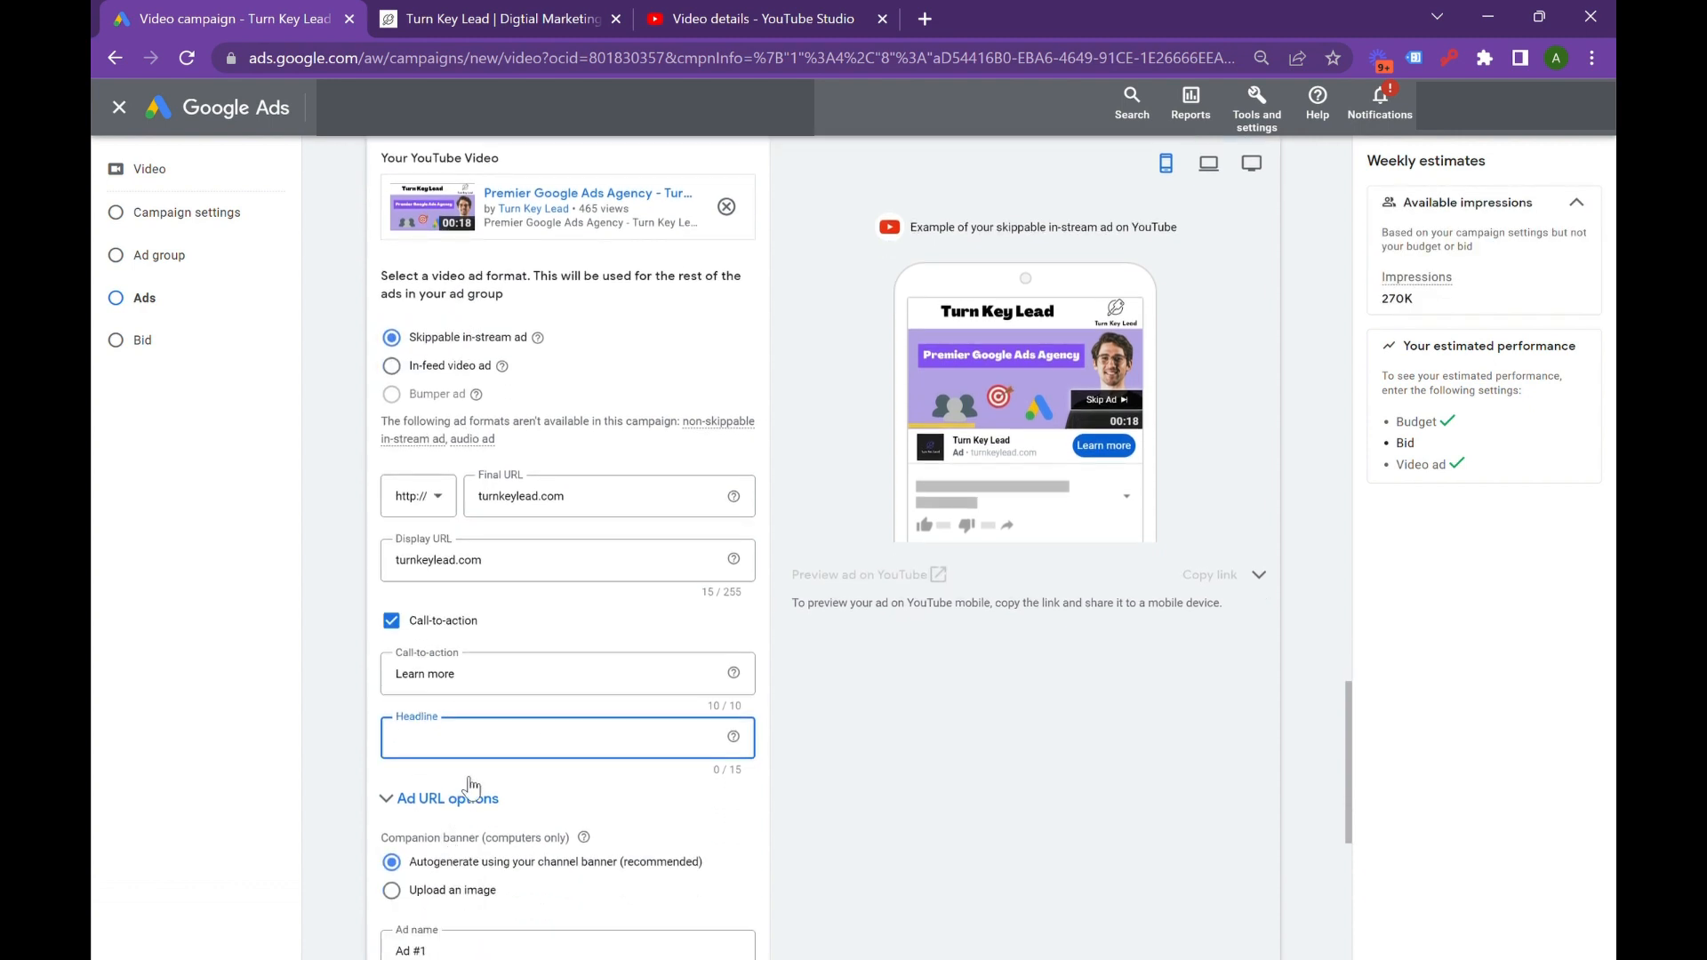
scroll(467, 778, down, 2)
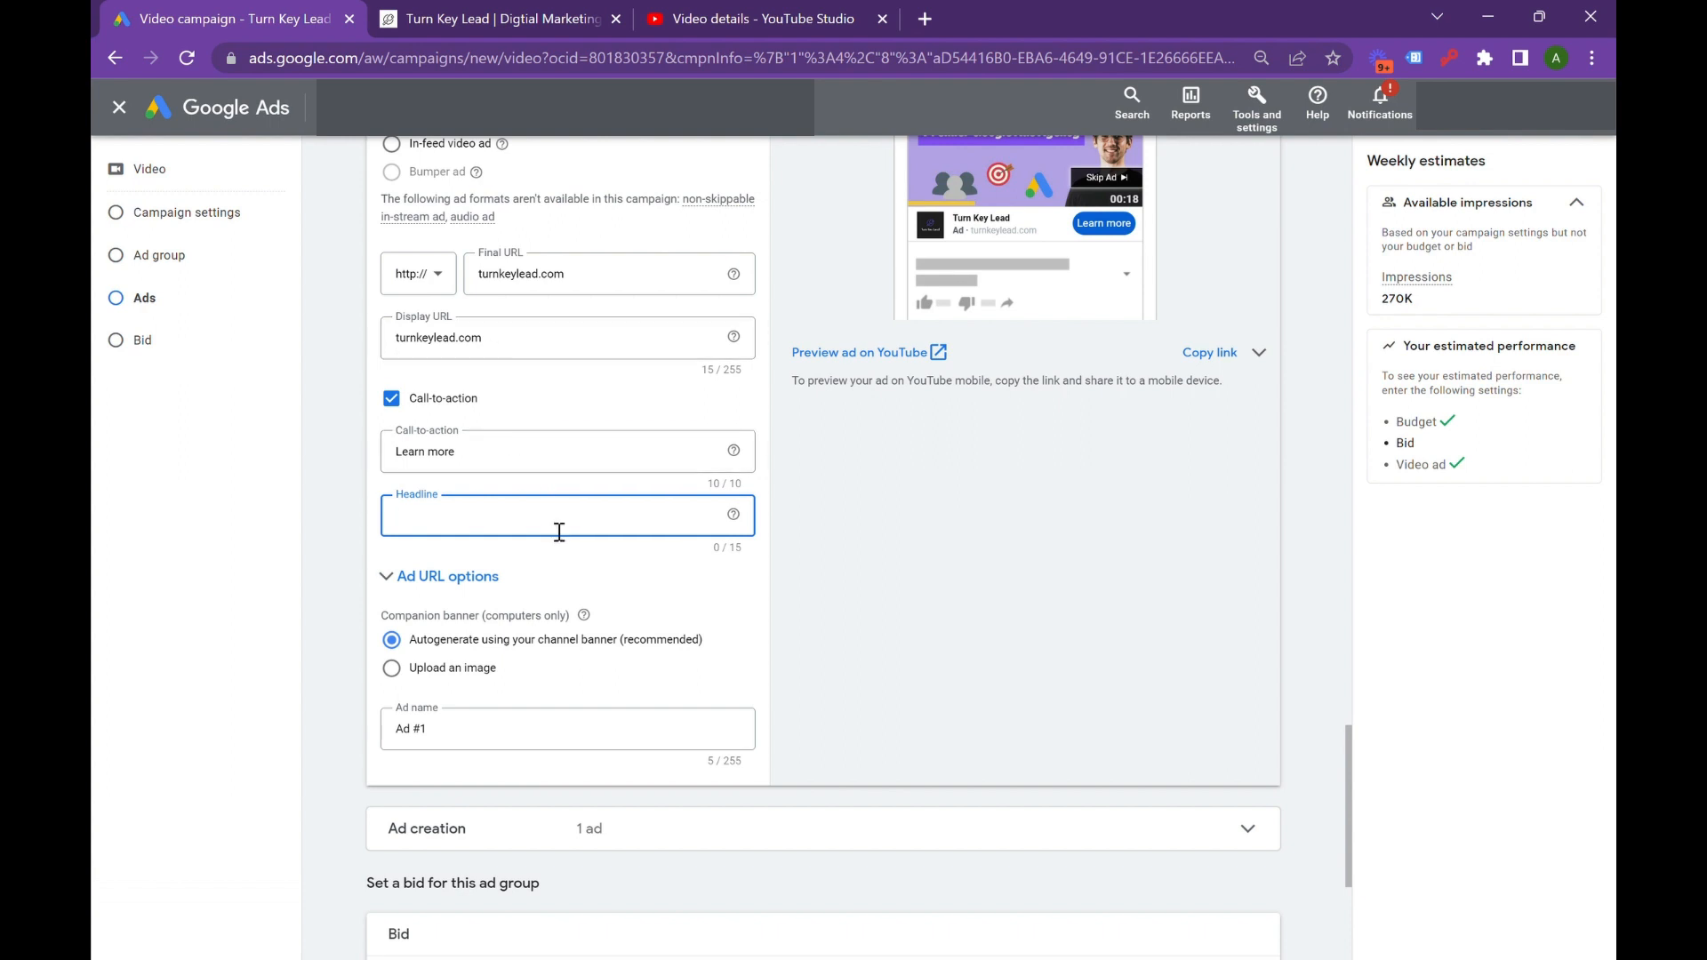
text(Tired)
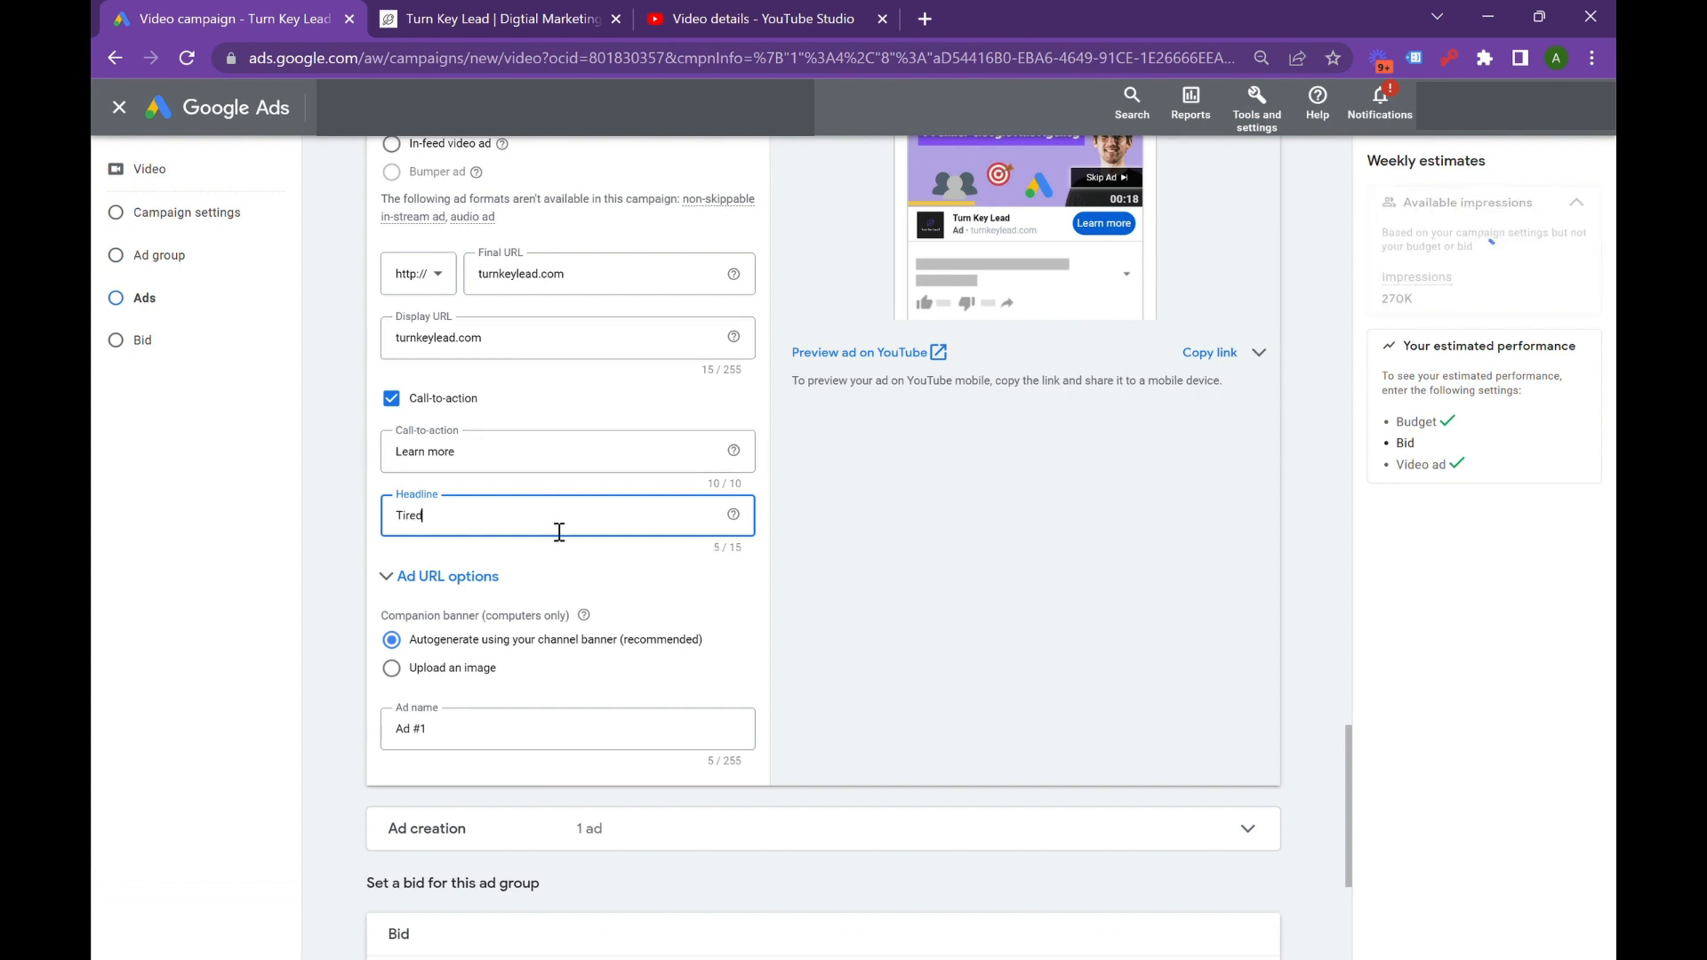
text( of unrespon)
text(sive age)
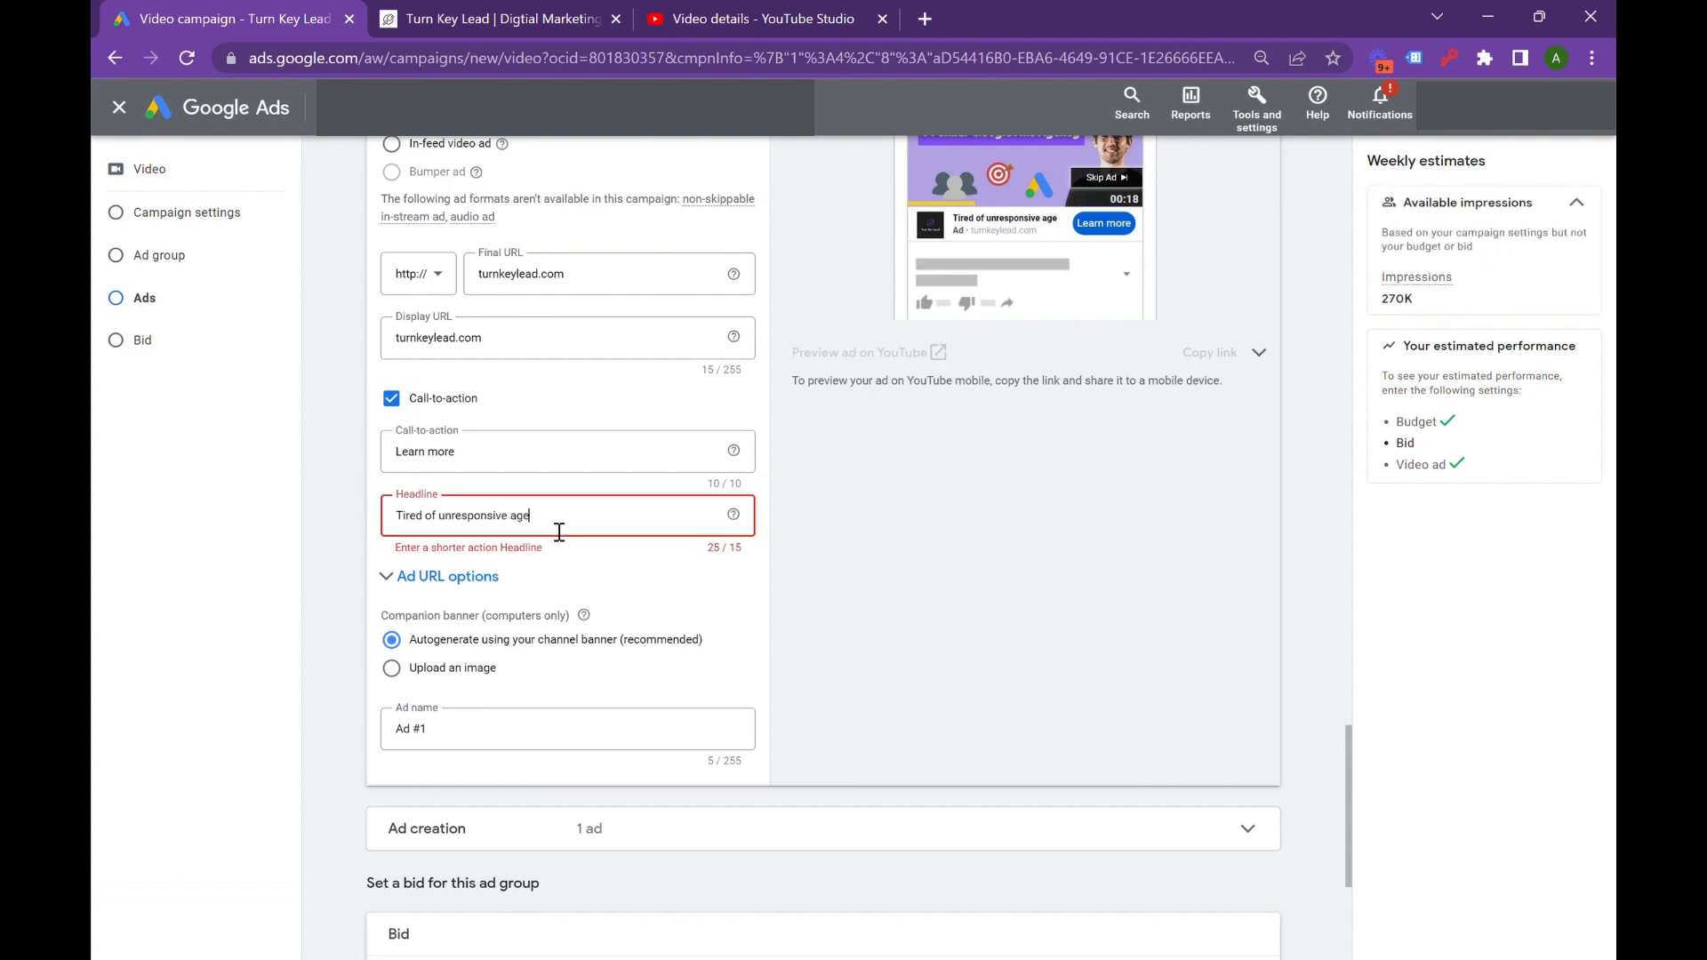
Replace the ad's headline text with "Get Action Plan"
key(ctrl+a)
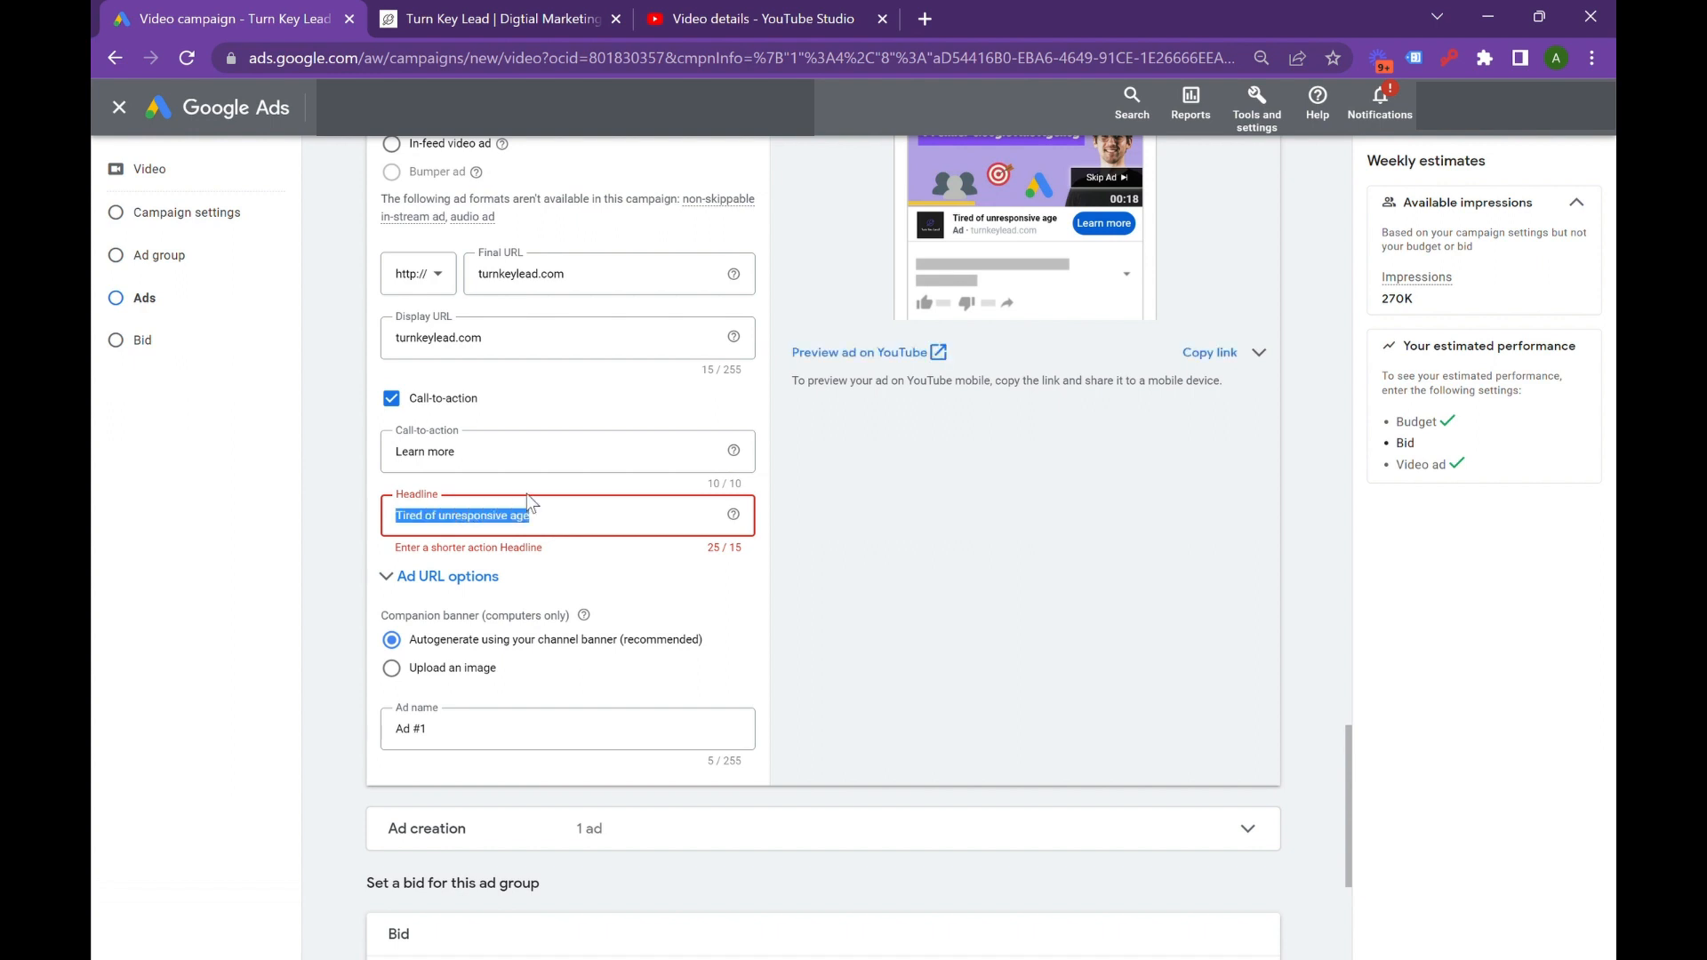
text(Get Action Plan)
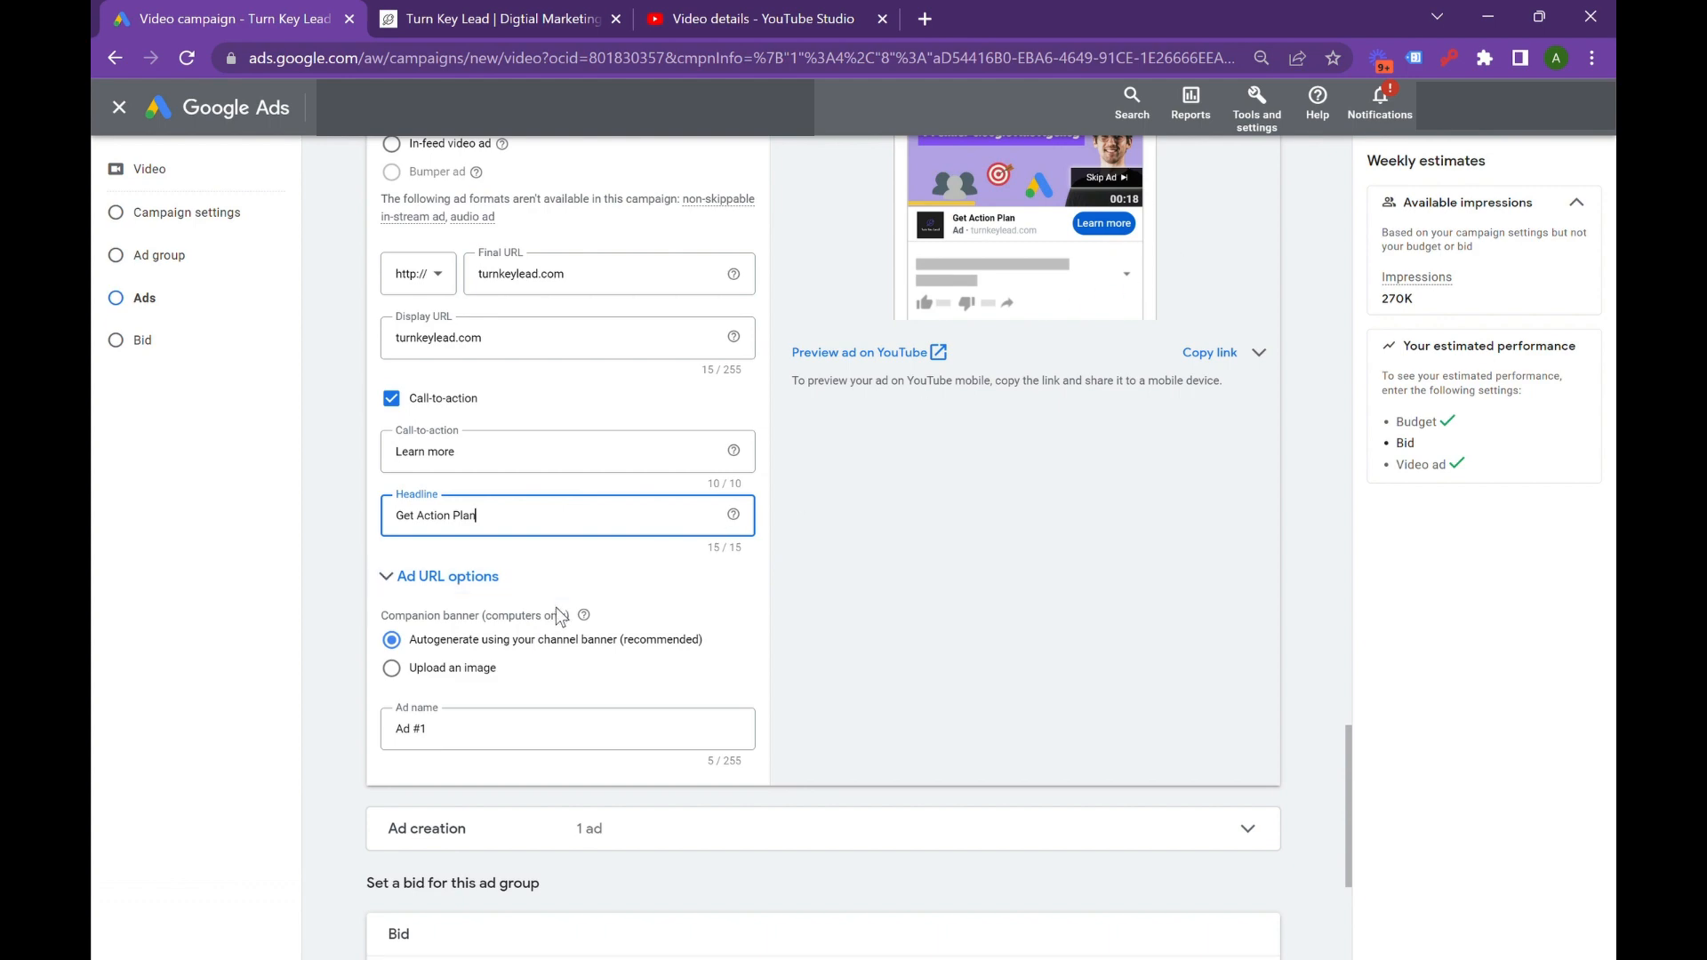
scroll(536, 596, up, 4)
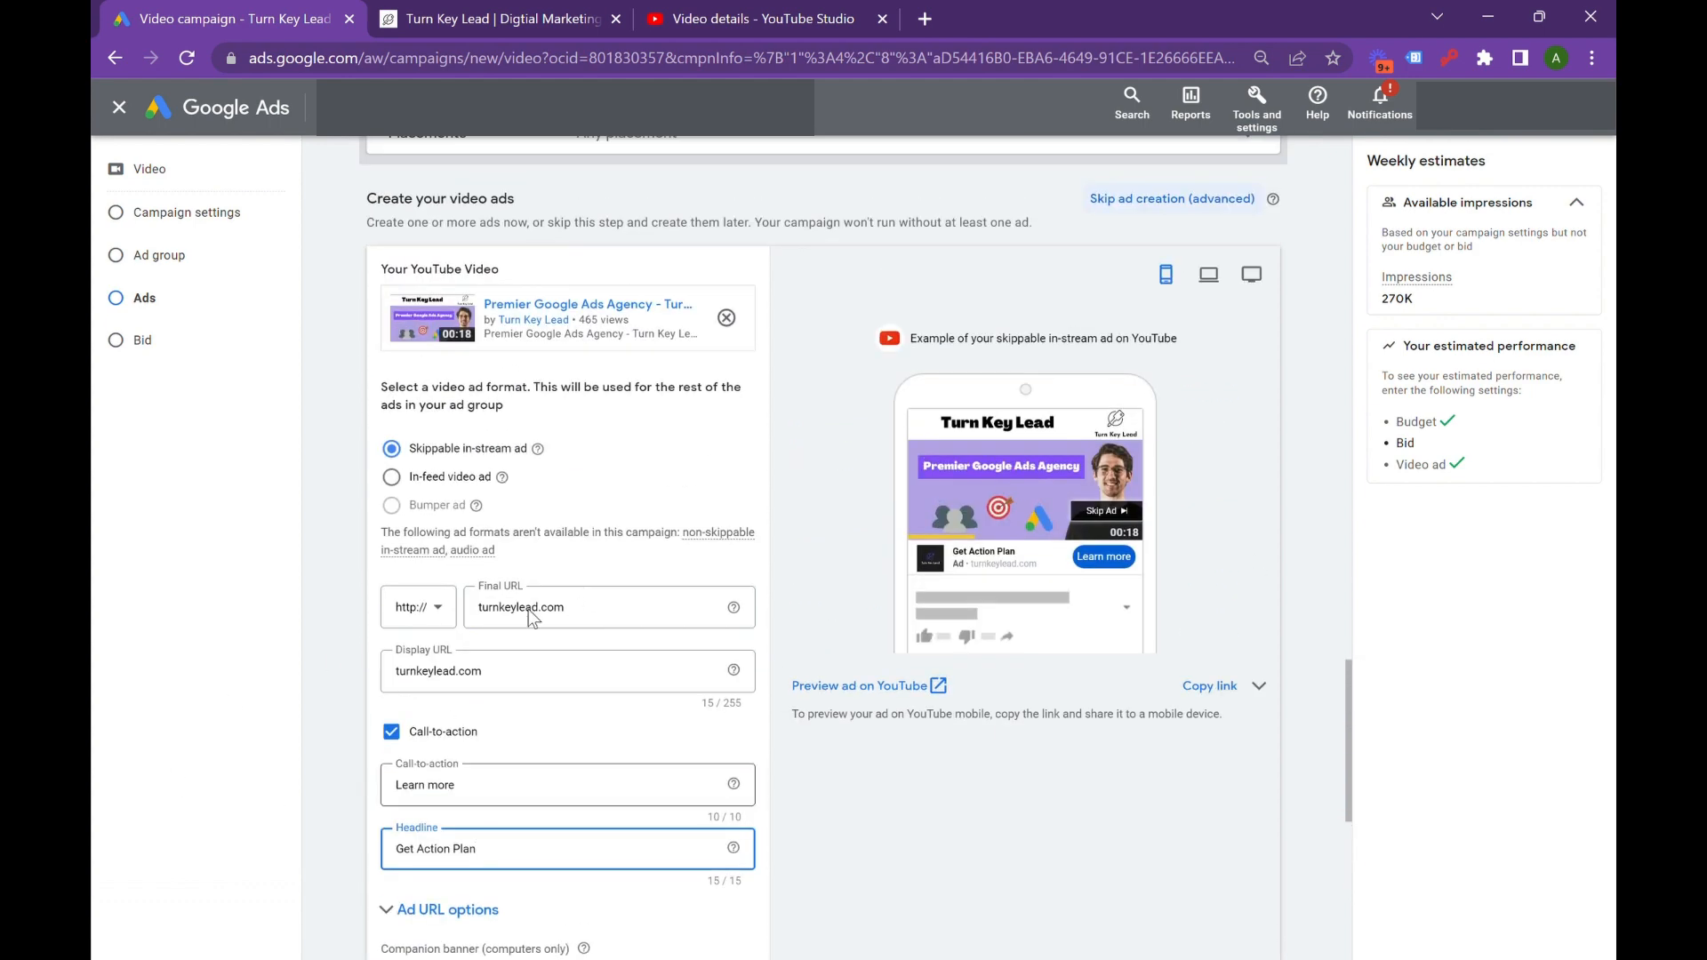
scroll(670, 800, down, 3)
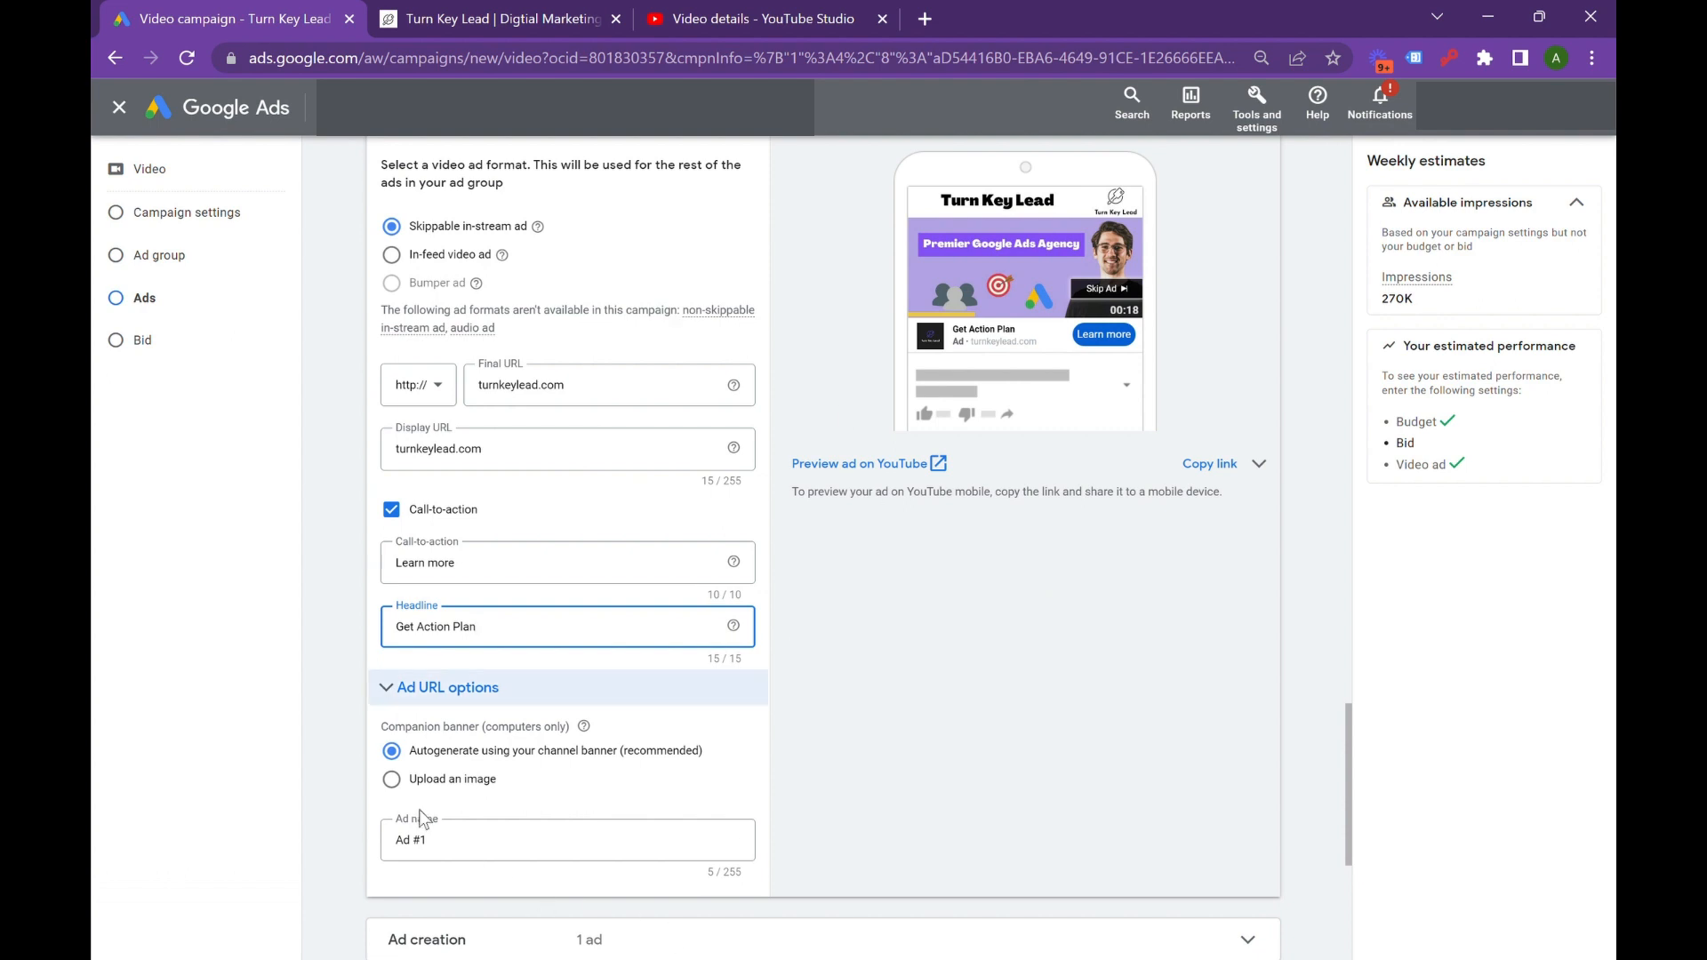
Set the ad group's maximum CPV bid to $0.05
scroll(427, 818, down, 5)
click(484, 669)
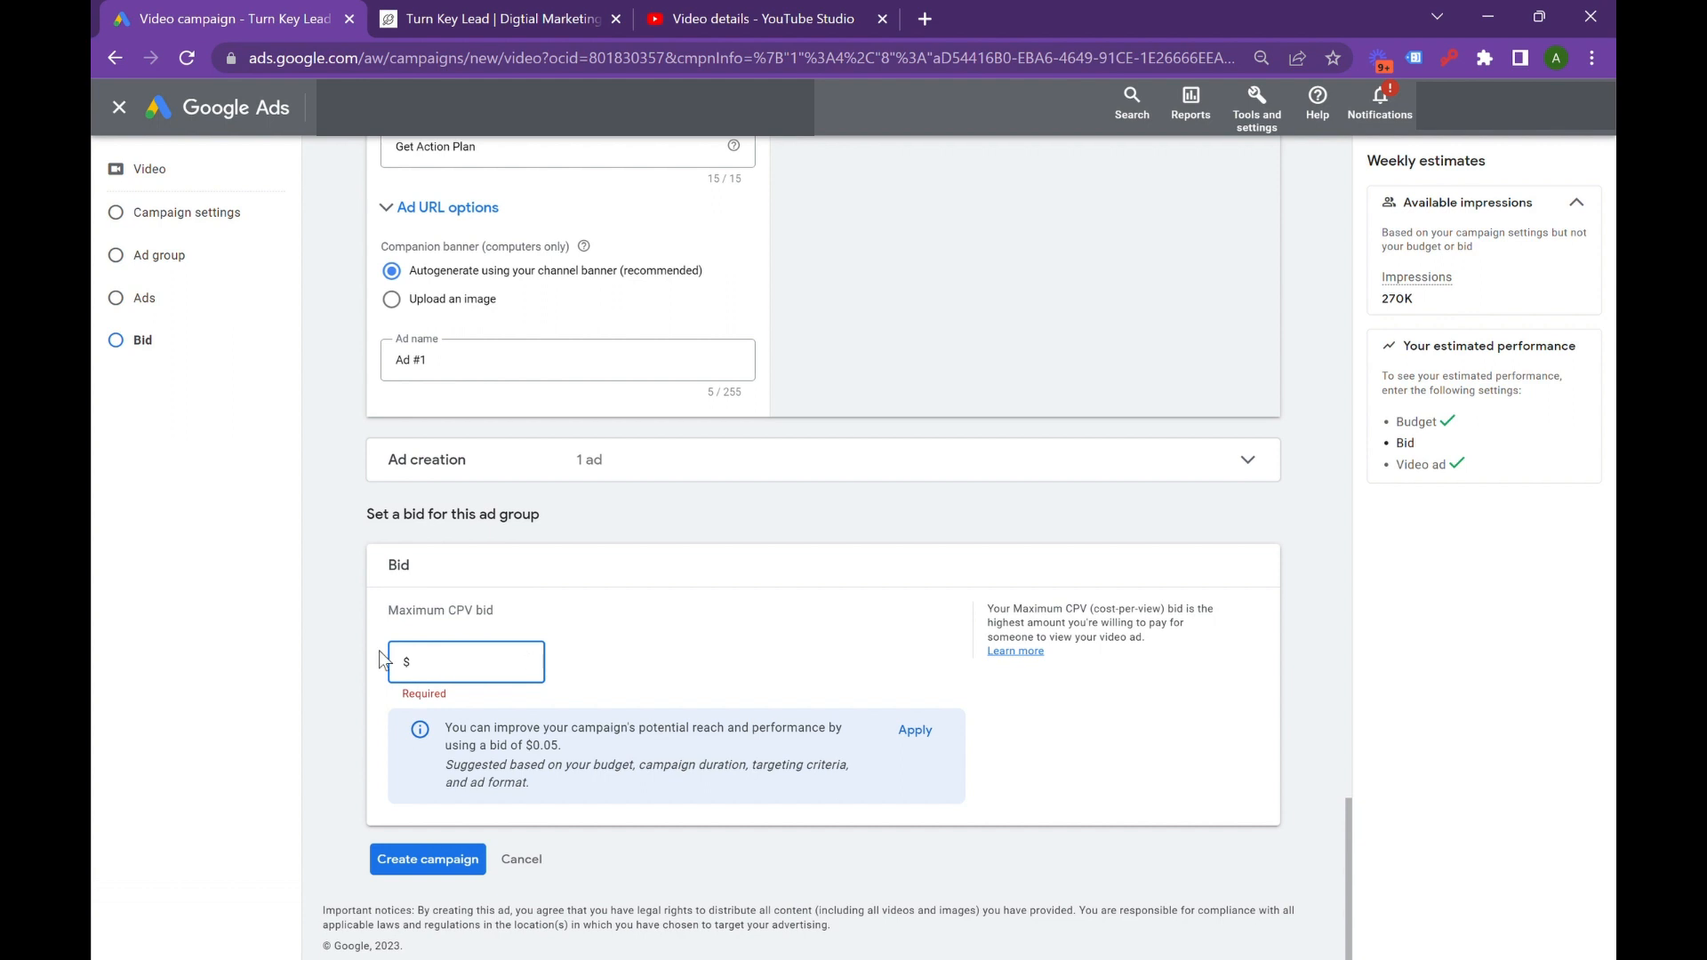
text(0.05)
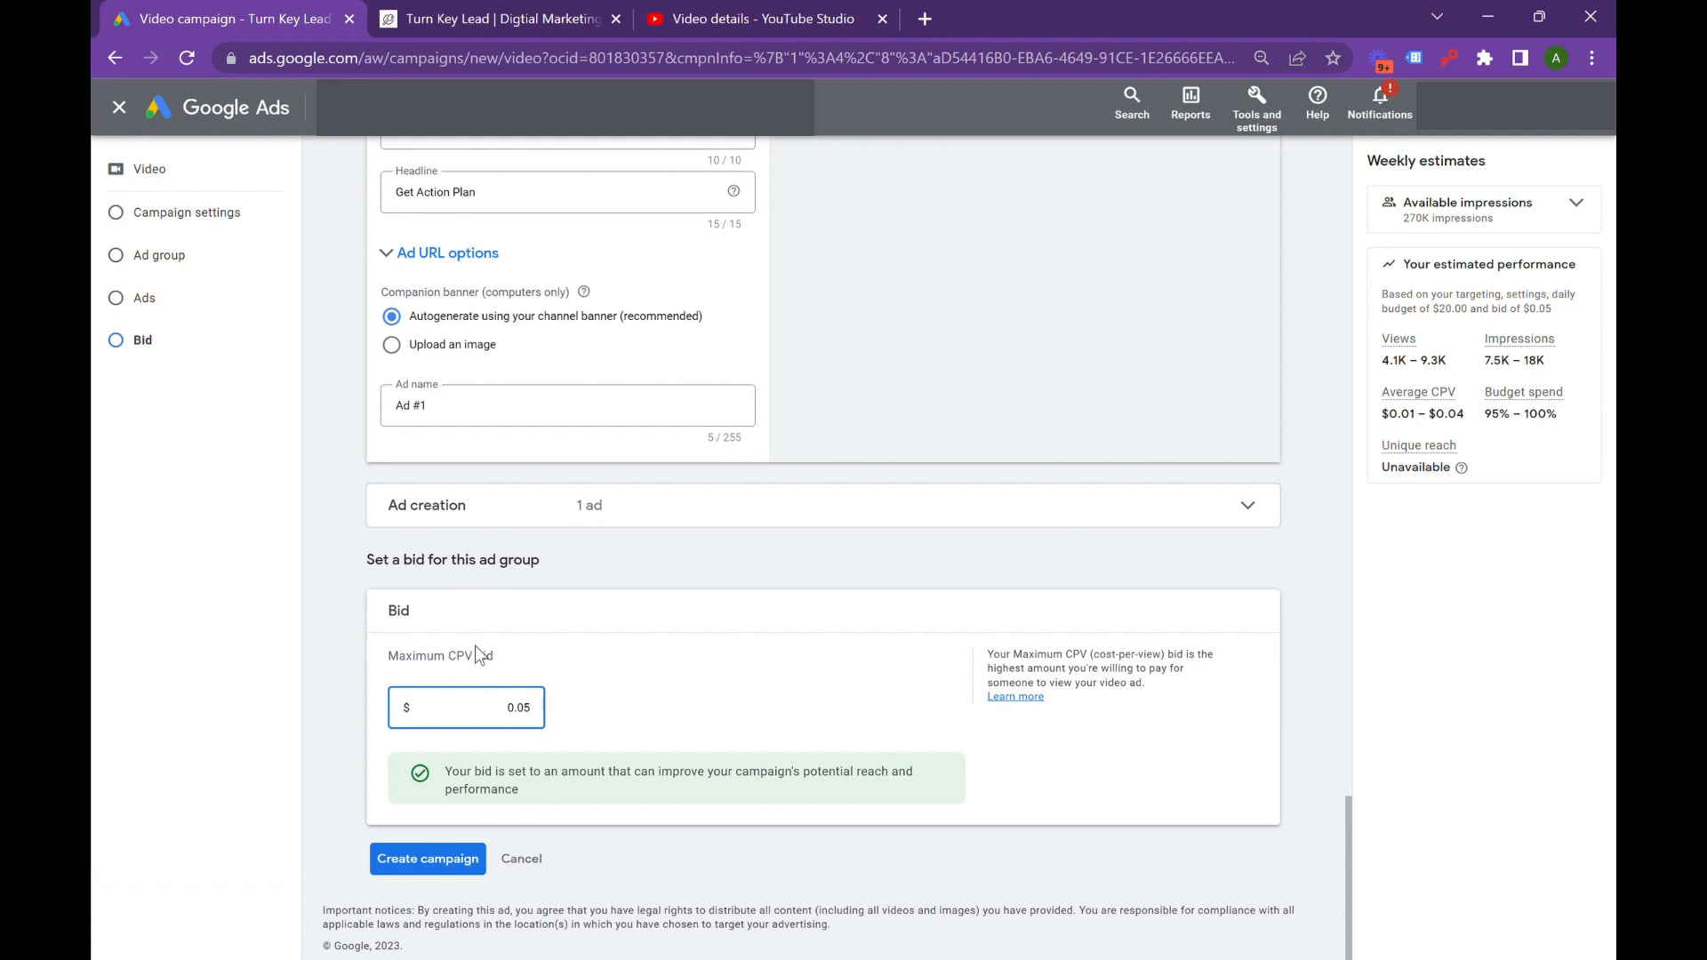
Clear the ad group's maximum CPV bid and enter $0.05 again
key(BackSpace)
key(BackSpace)
key(BackSpace)
key(BackSpace)
text(1)
key(BackSpace)
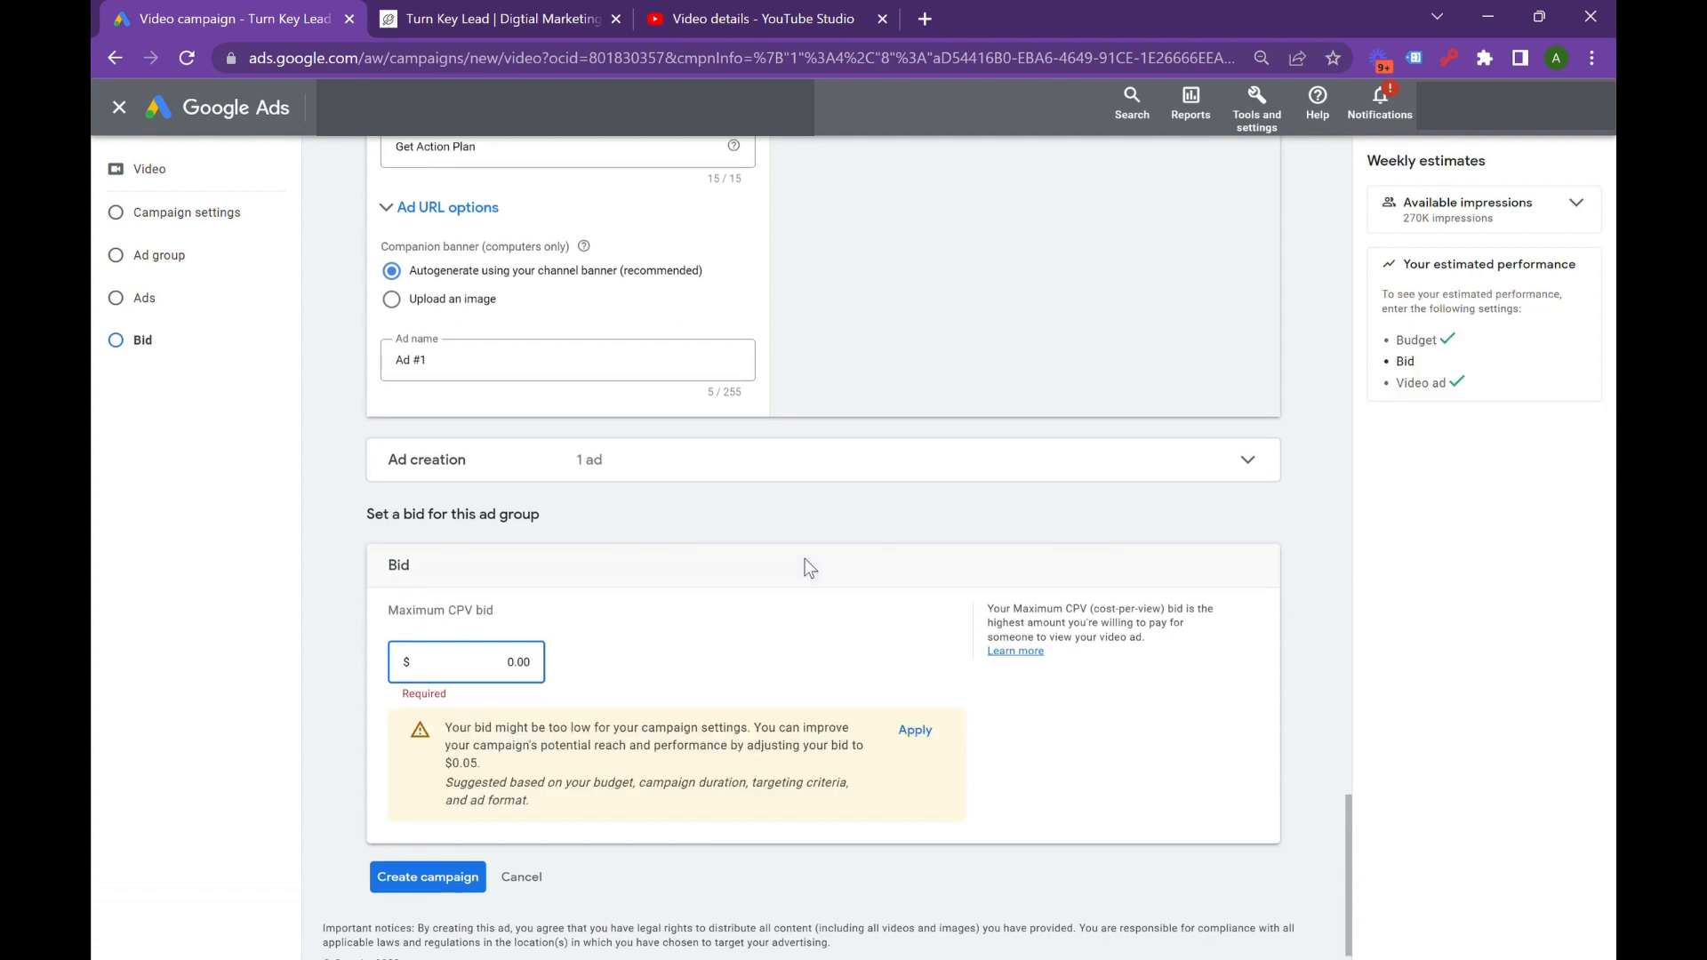
text(5)
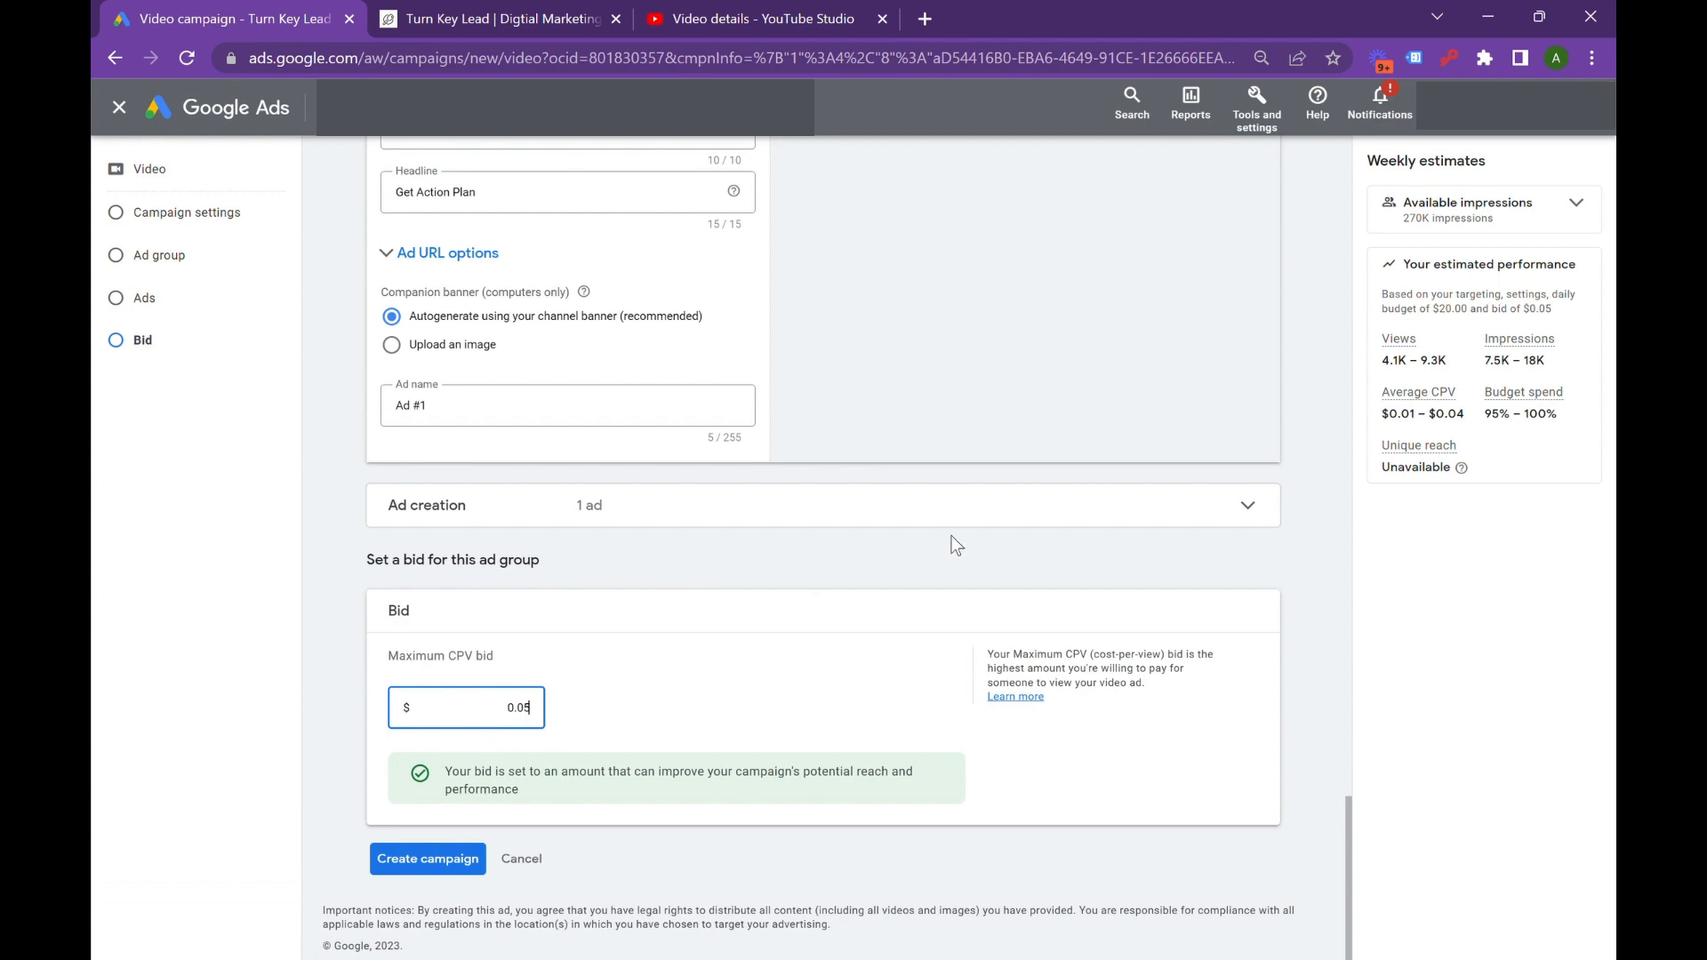
scroll(832, 580, up, 15)
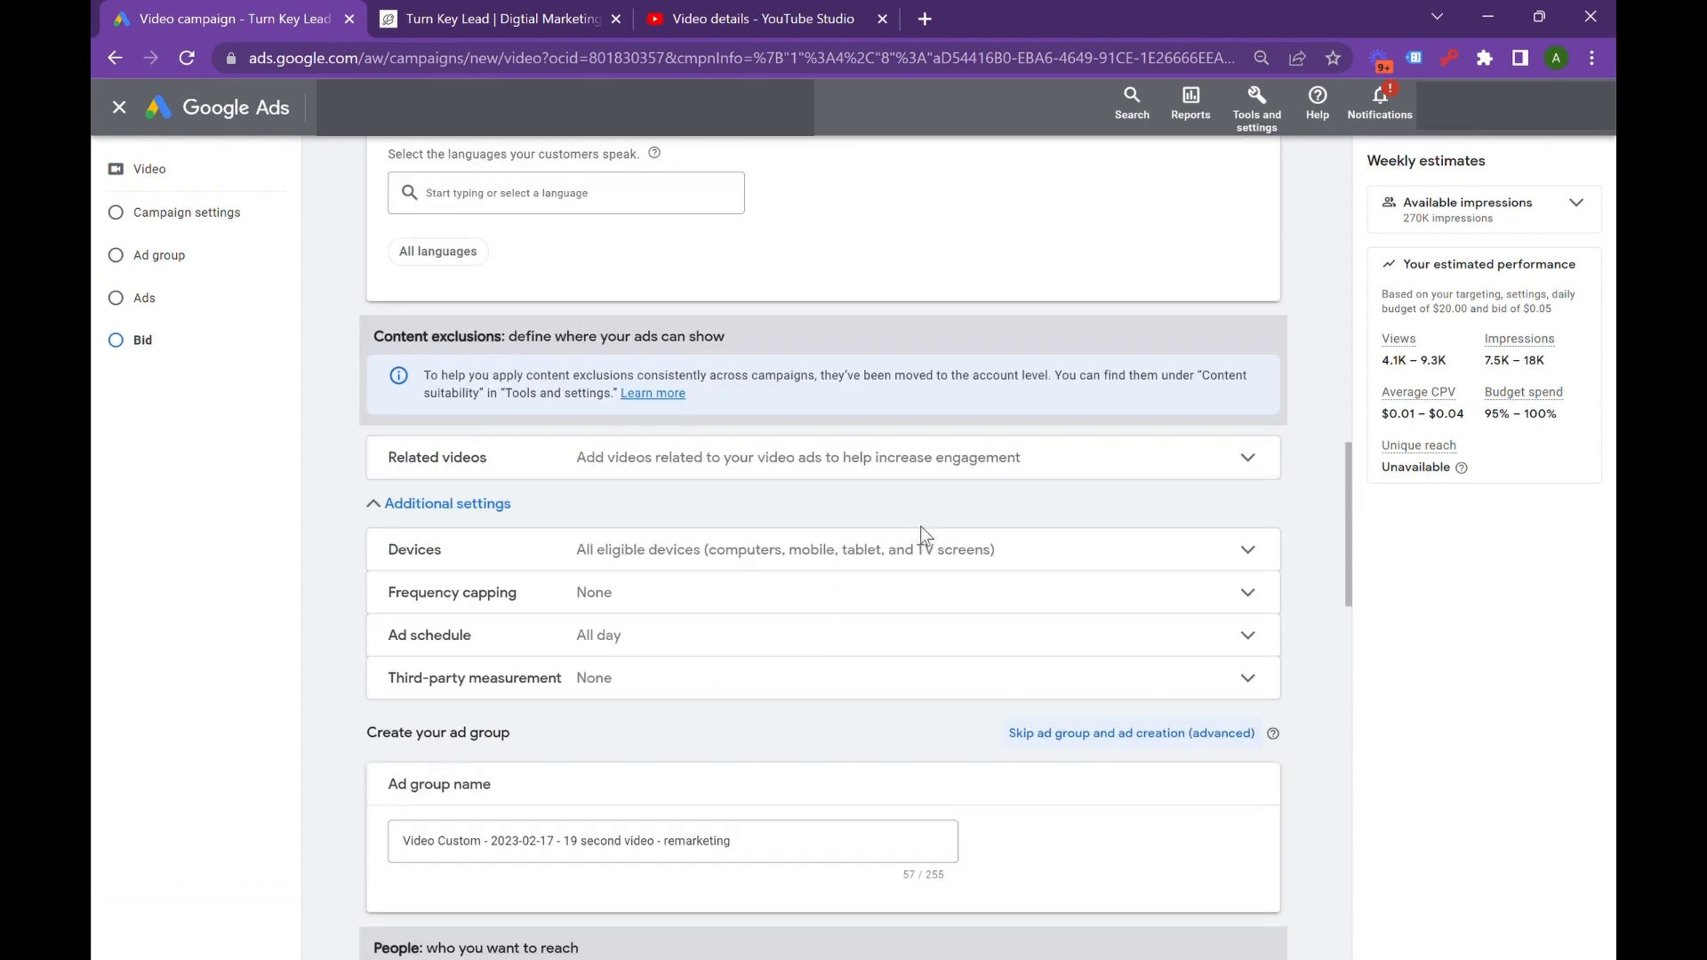
scroll(920, 525, down, 5)
scroll(1029, 528, down, 9)
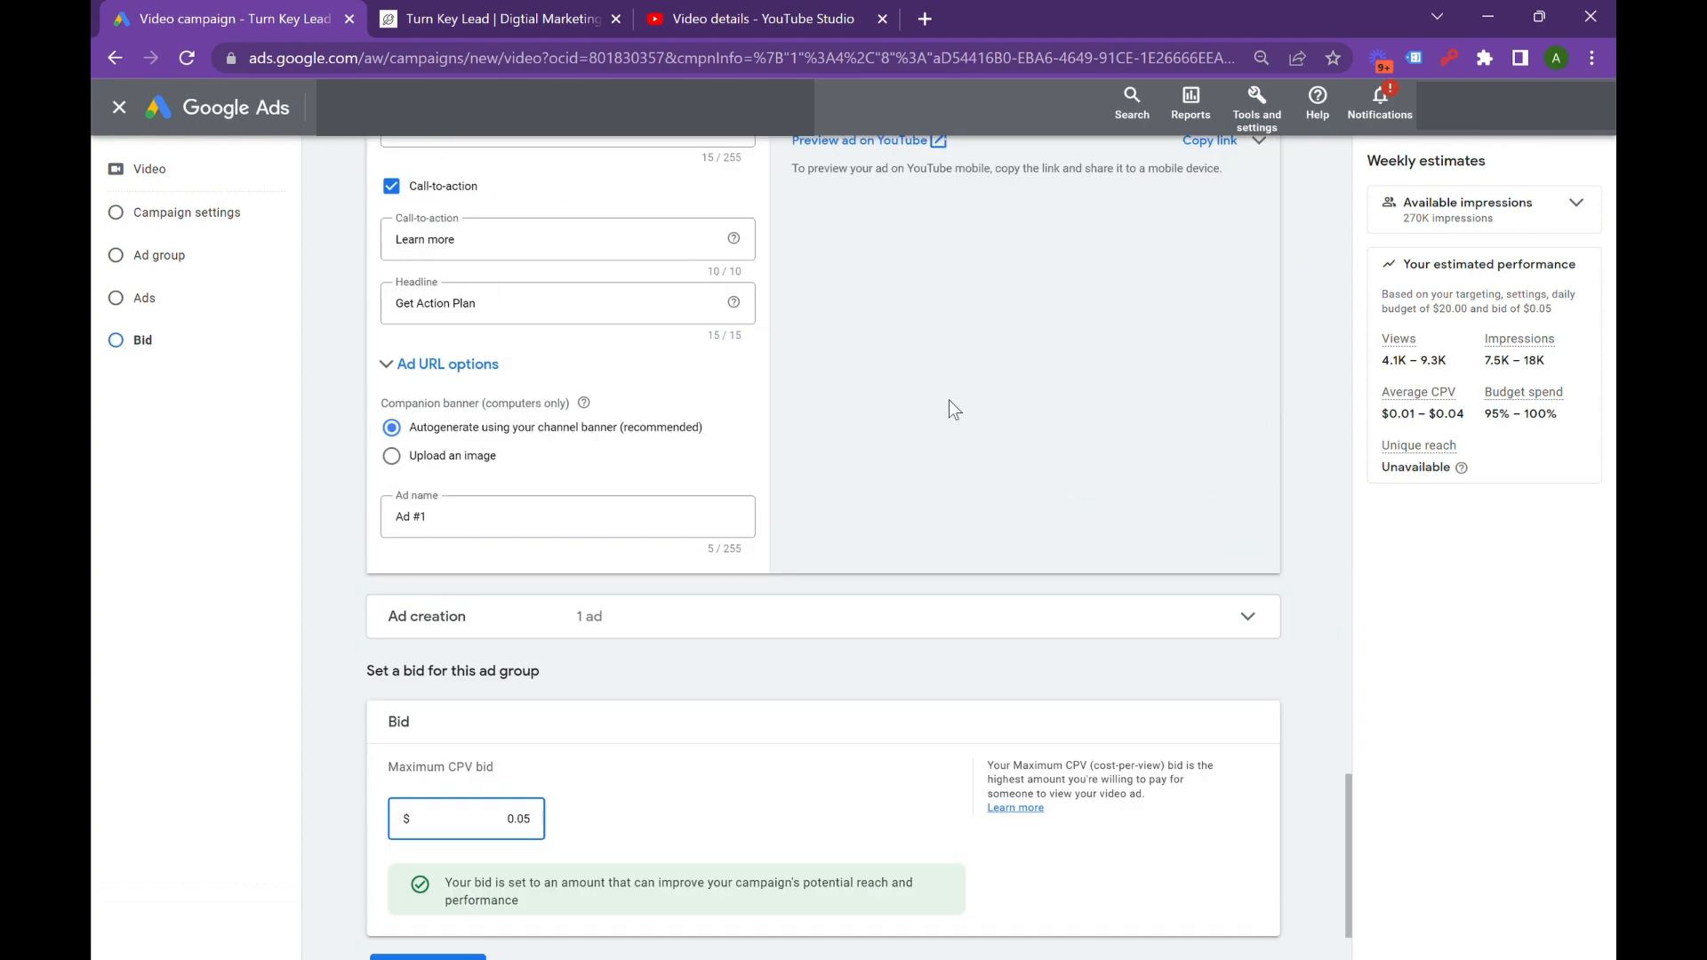
scroll(583, 361, down, 2)
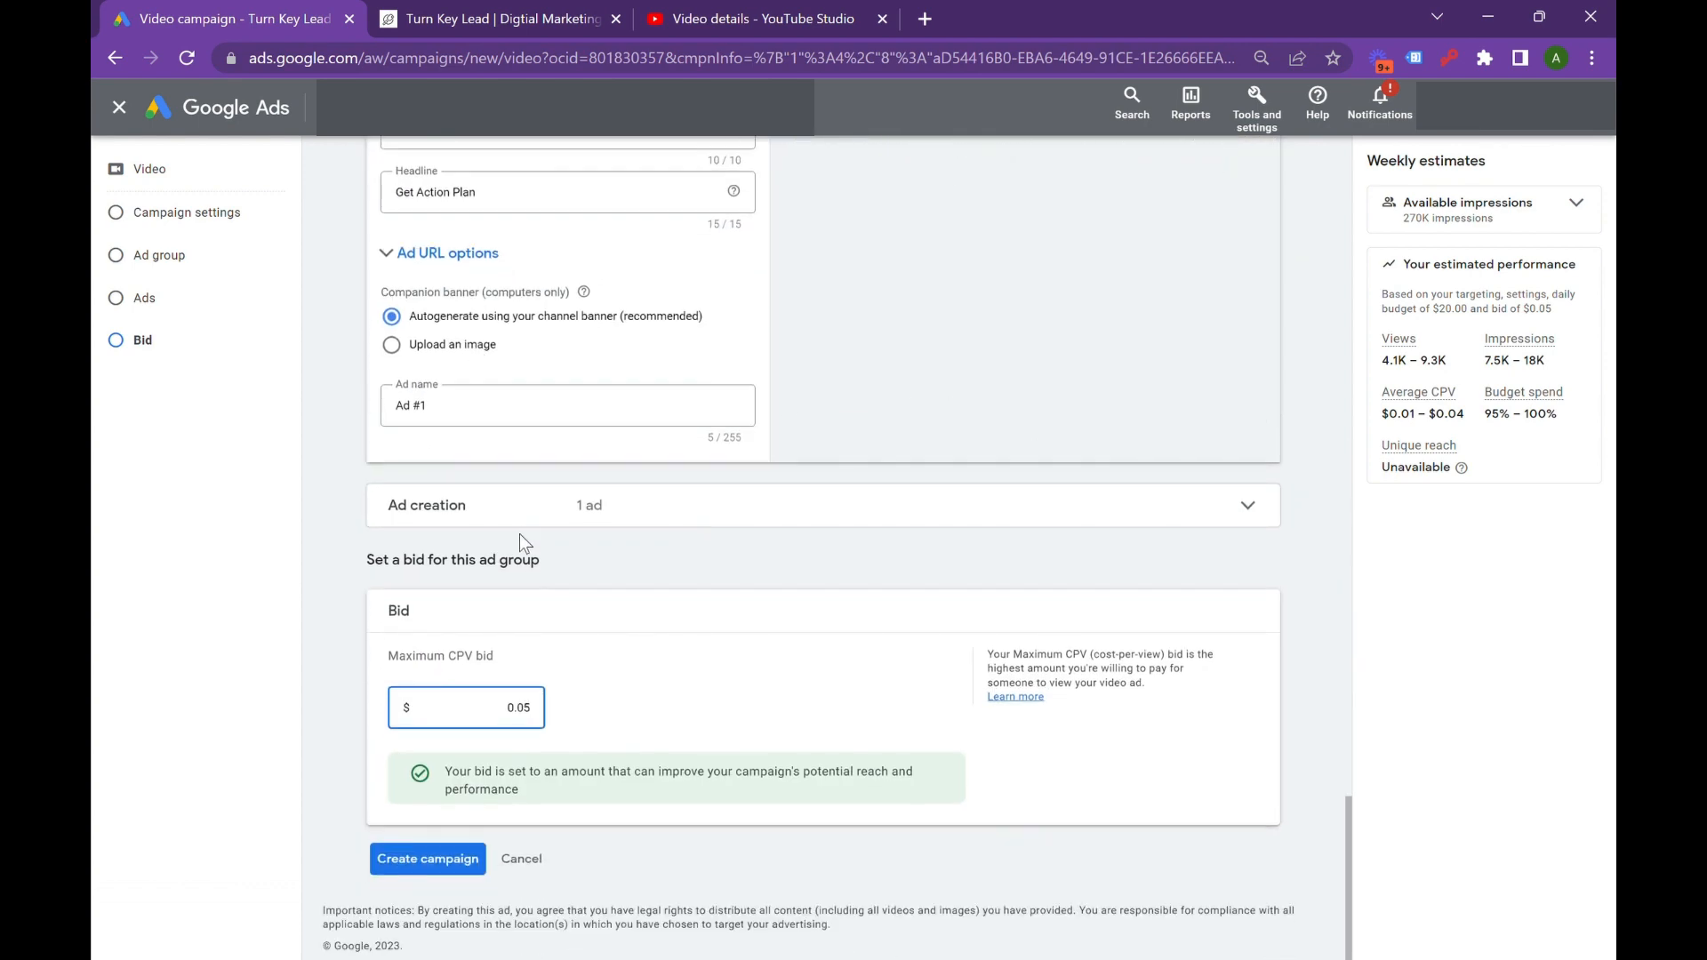